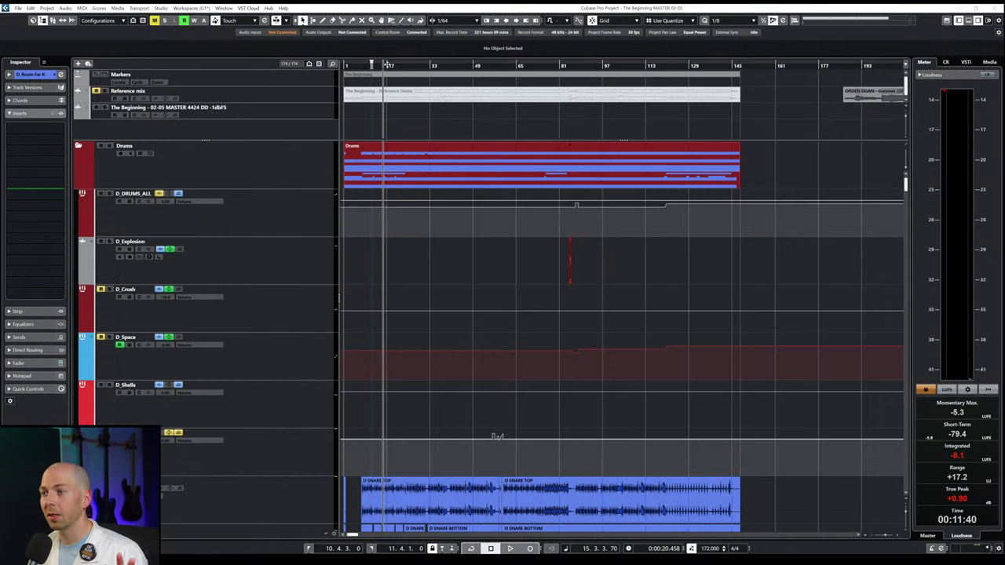
# - Play the song from about bar 11 and solo the Drums folder
pyautogui.moveTo(370, 66); pyautogui.dragTo(373, 66)
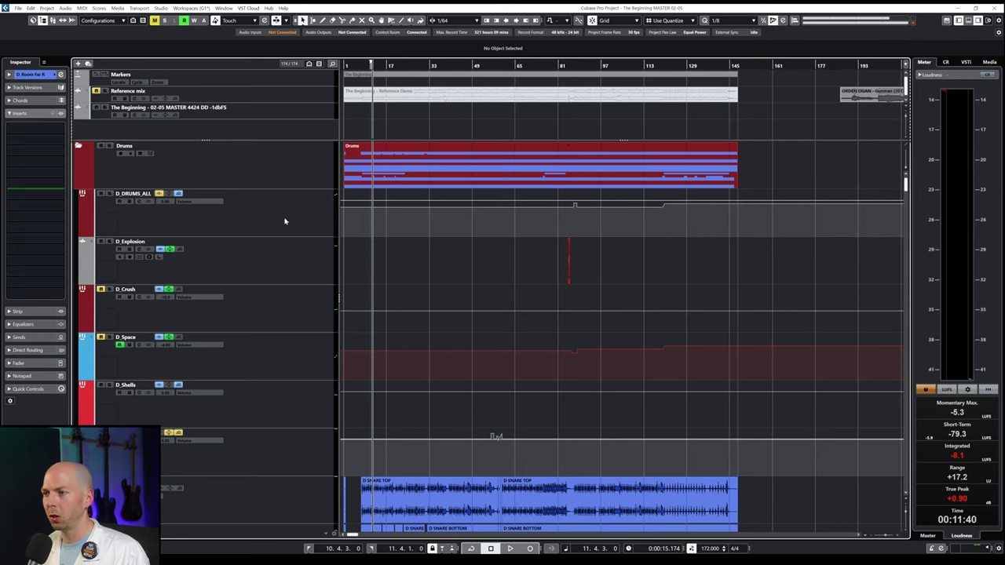
pyautogui.press('space')
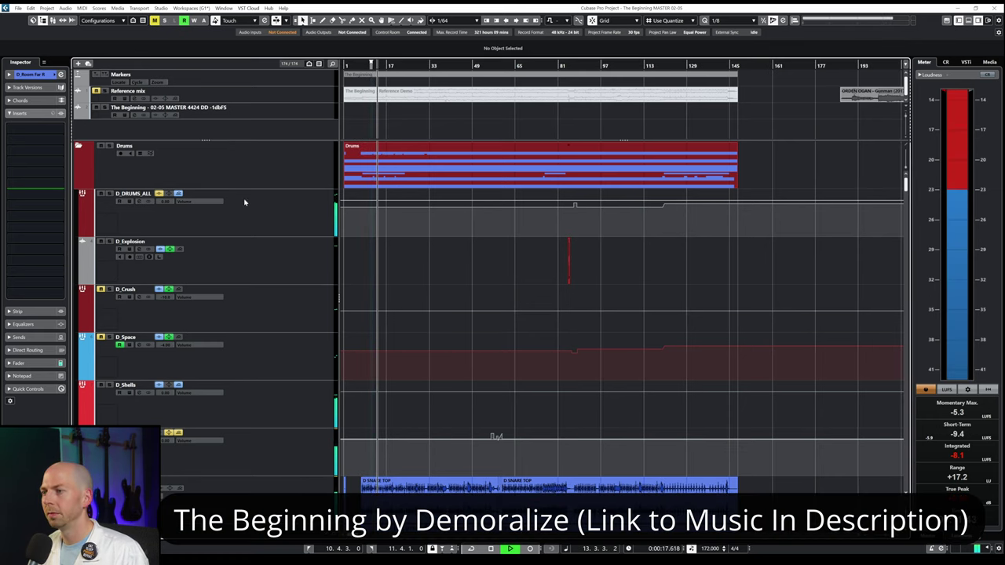
pyautogui.click(110, 147)
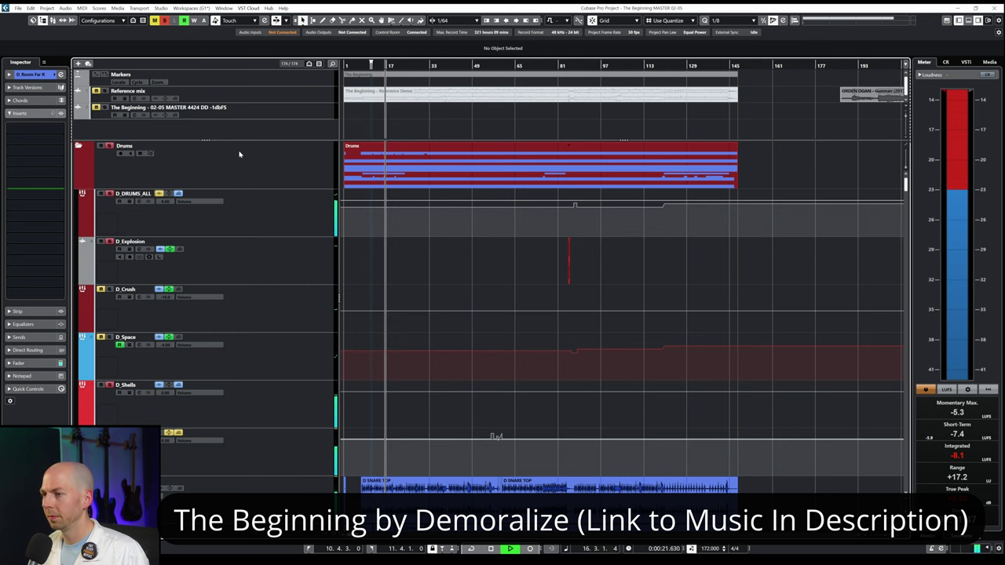
pyautogui.scroll(-3, 491, 310)
pyautogui.scroll(3, 491, 310)
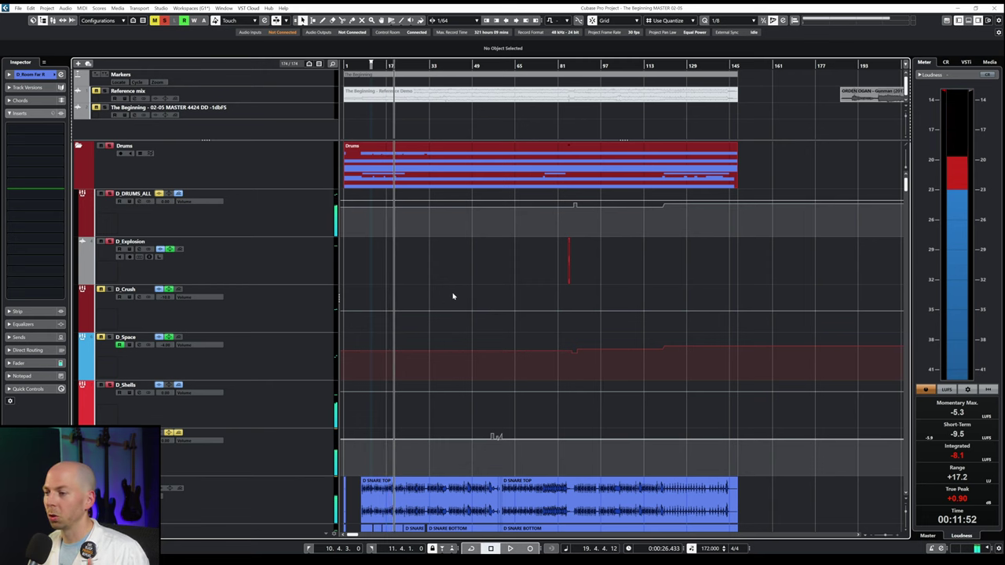
# - Examine the recorded events on the drum tracks, from snare and kick through toms and cymbals to the room microphones
pyautogui.scroll(-4, 452, 296)
pyautogui.scroll(-4, 452, 296)
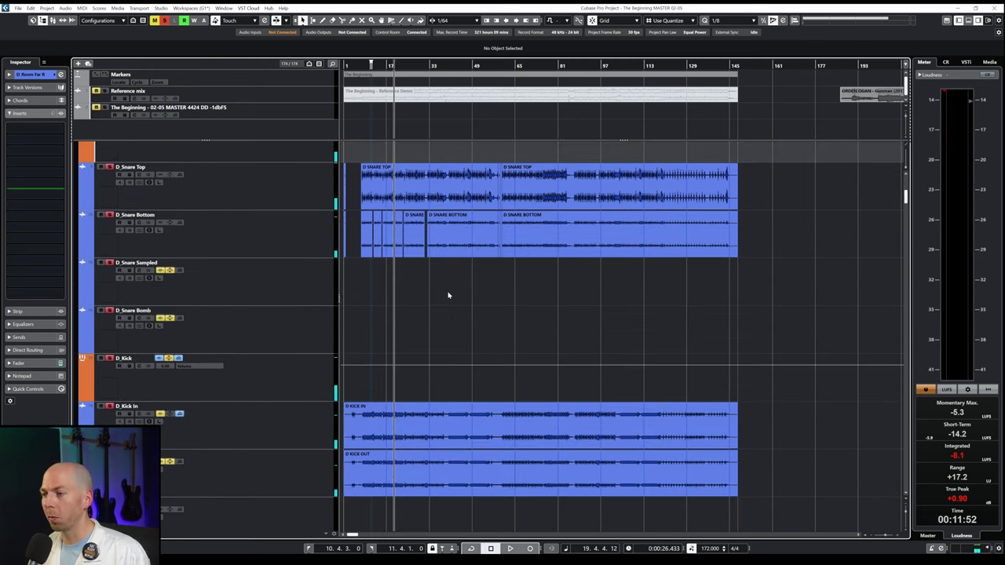
pyautogui.scroll(3, 361, 198)
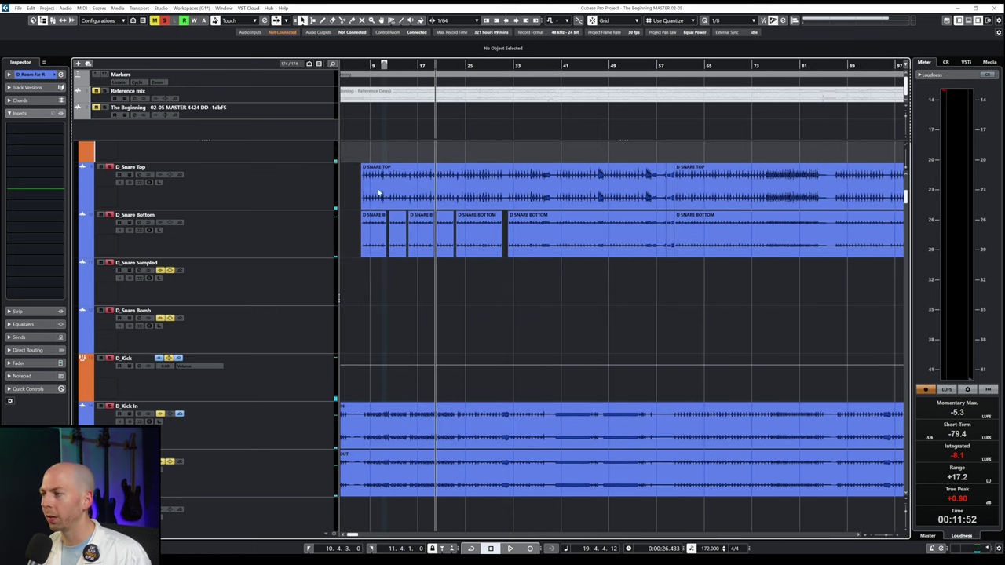
pyautogui.scroll(-6, 414, 224)
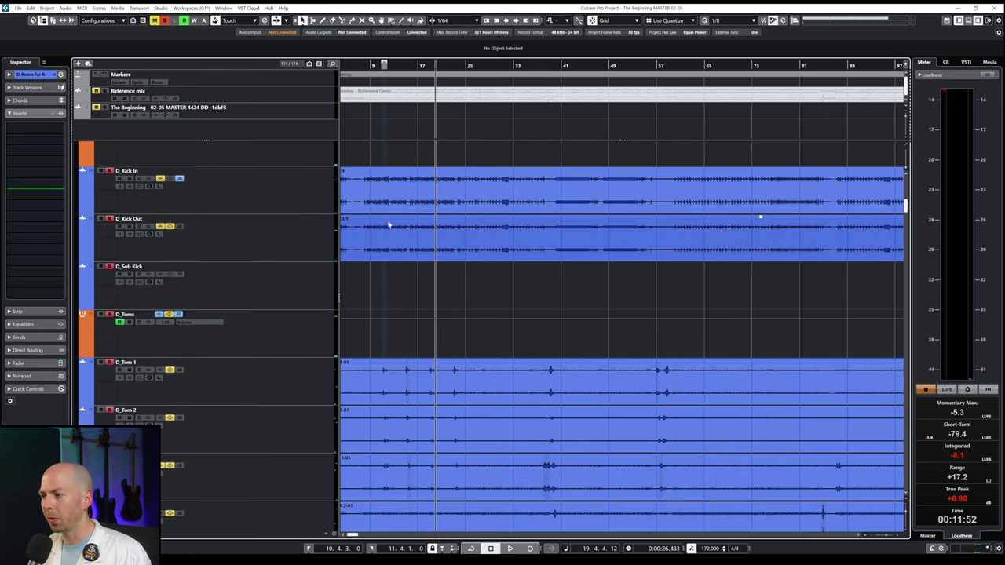
pyautogui.scroll(-2, 406, 227)
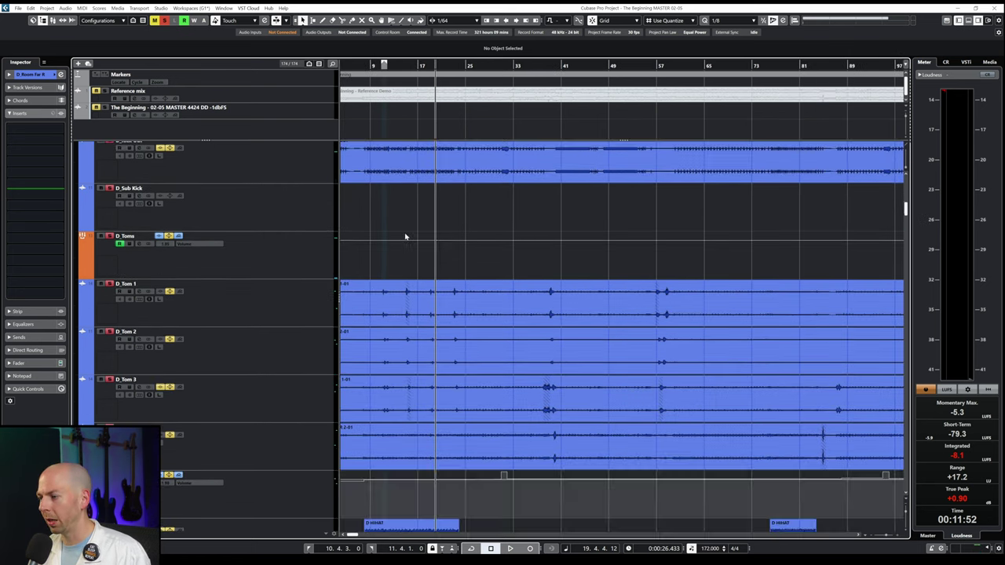
pyautogui.hscroll(-1, 398, 328)
pyautogui.scroll(-5, 398, 295)
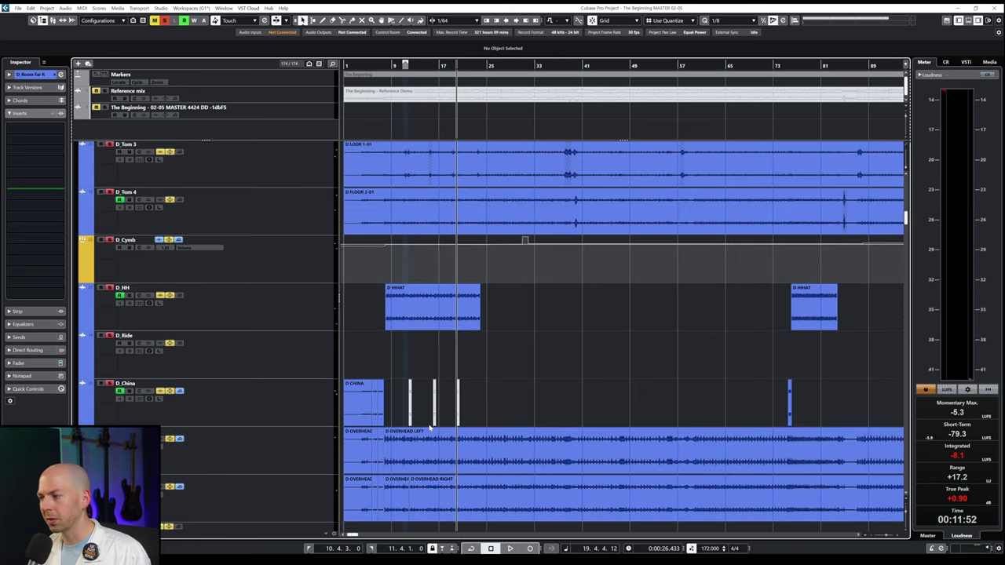
pyautogui.scroll(-2, 416, 329)
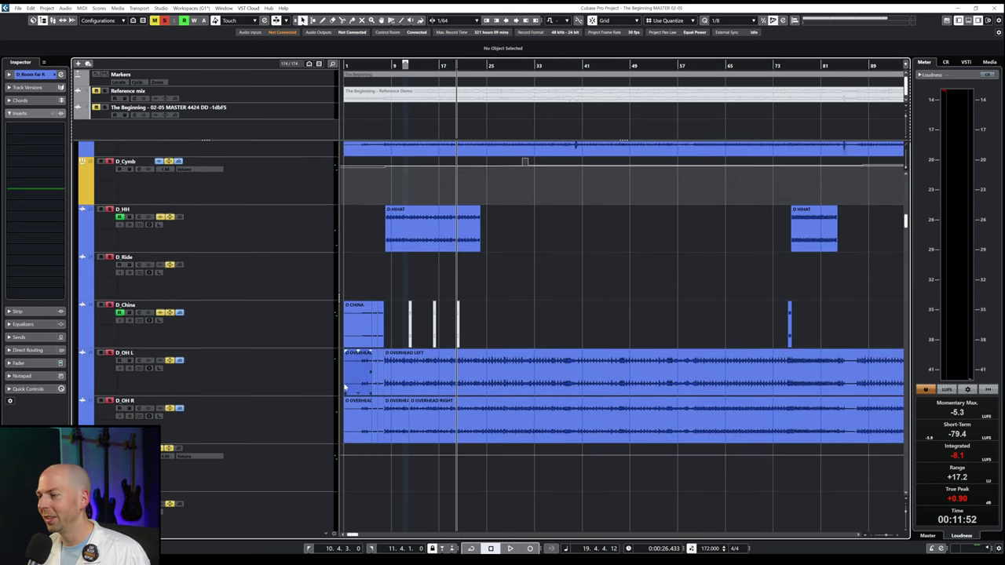
pyautogui.scroll(-6, 313, 415)
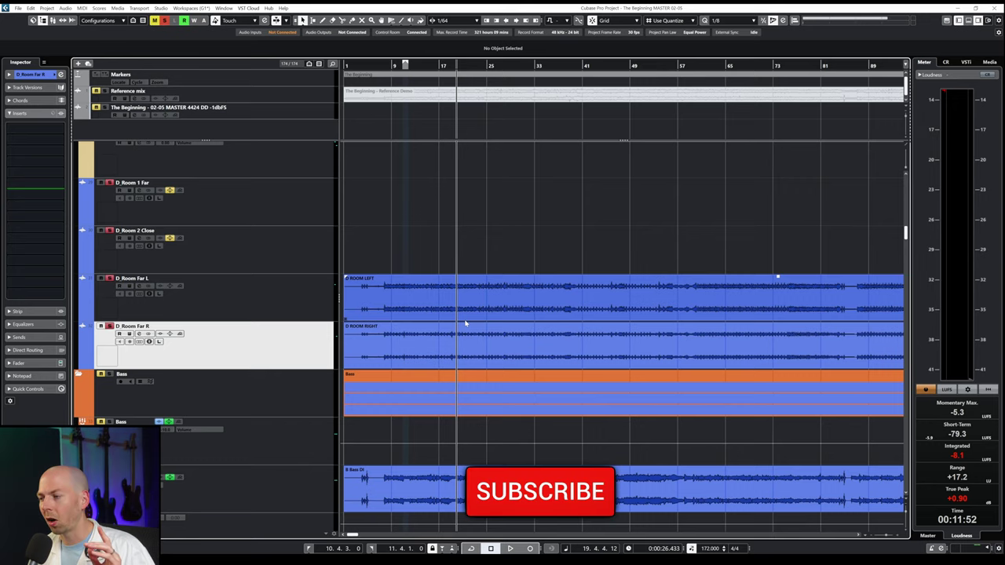
pyautogui.scroll(2, 465, 323)
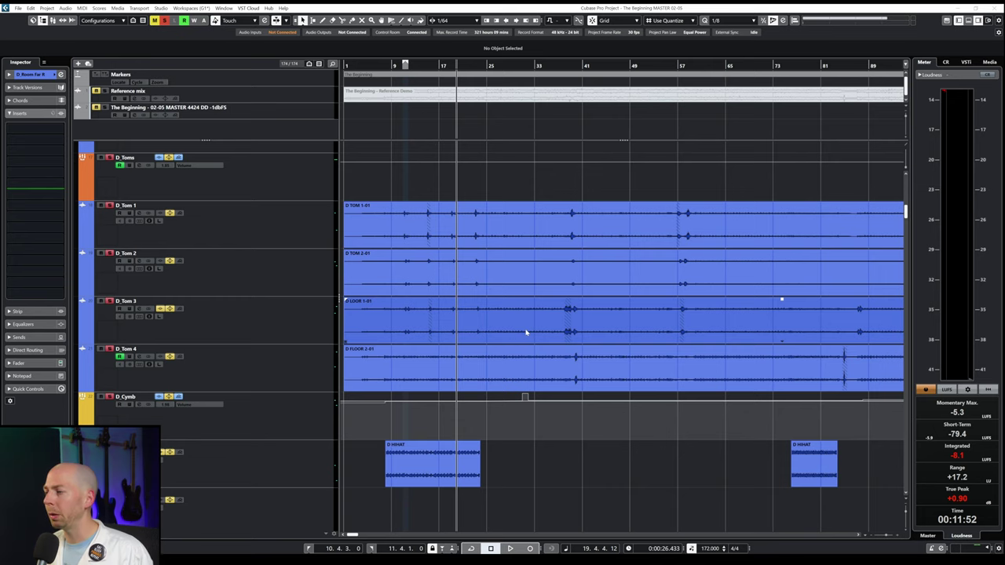
pyautogui.rightClick(516, 240)
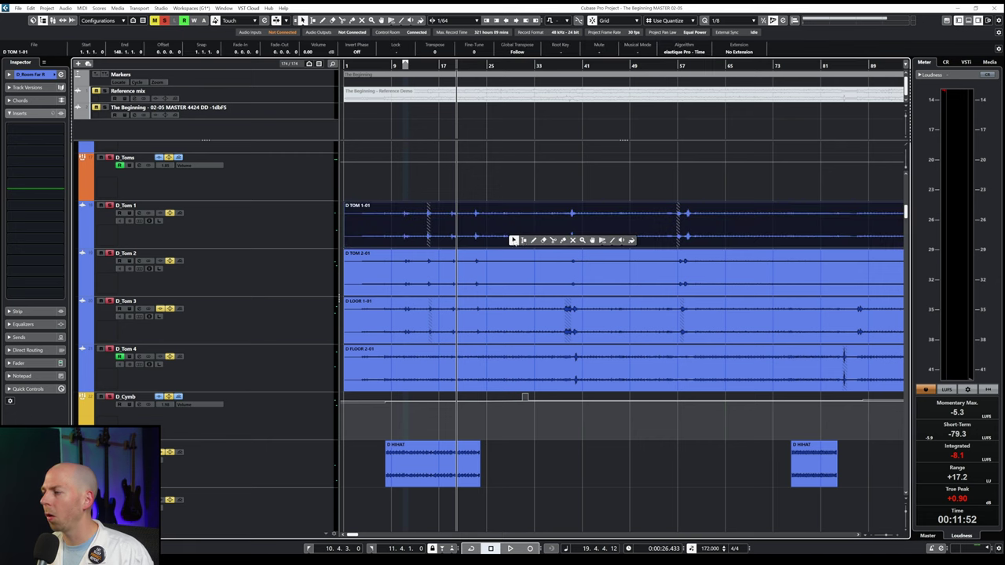
pyautogui.click(523, 240)
pyautogui.scroll(-2, 573, 242)
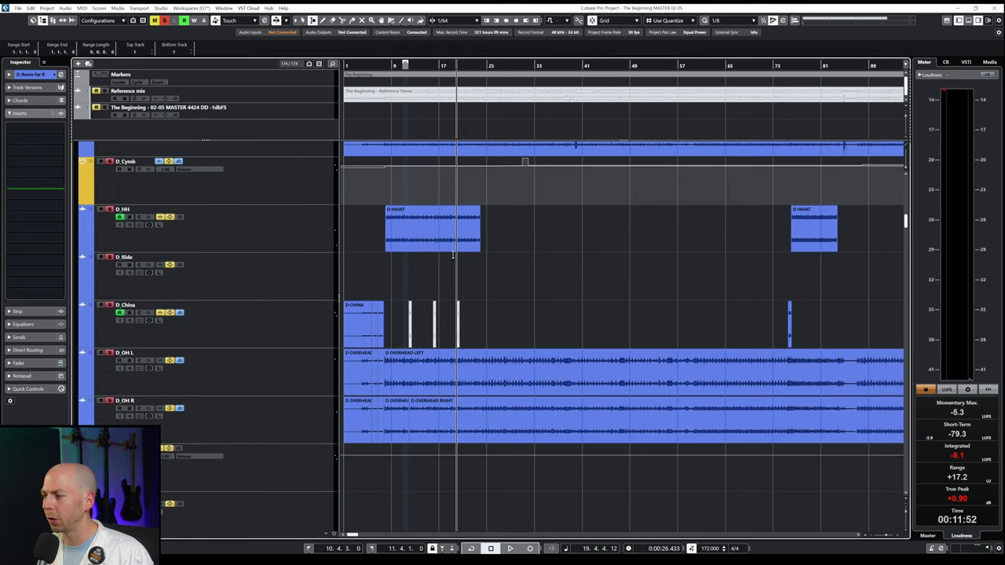
pyautogui.scroll(3, 550, 241)
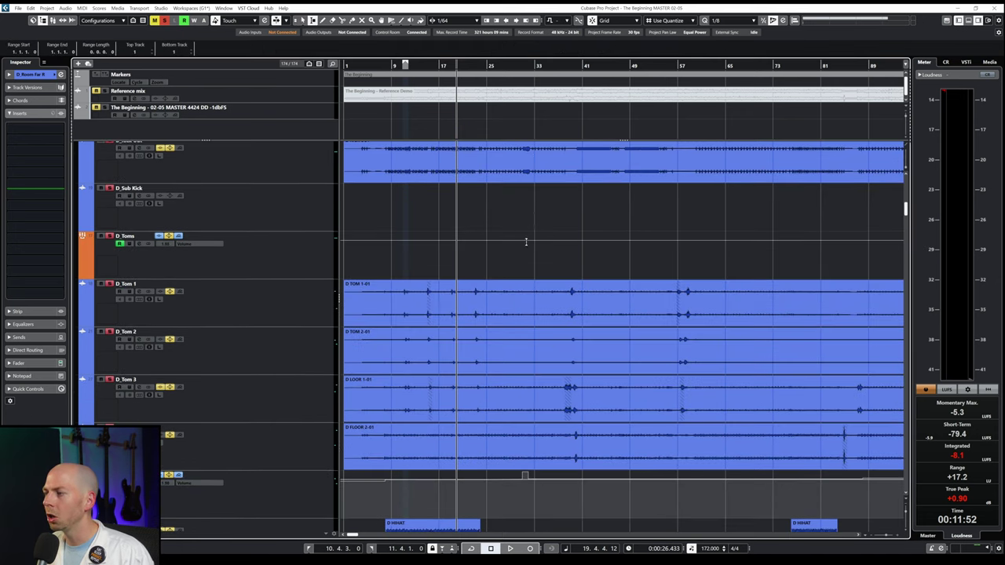
pyautogui.rightClick(522, 325)
pyautogui.click(523, 325)
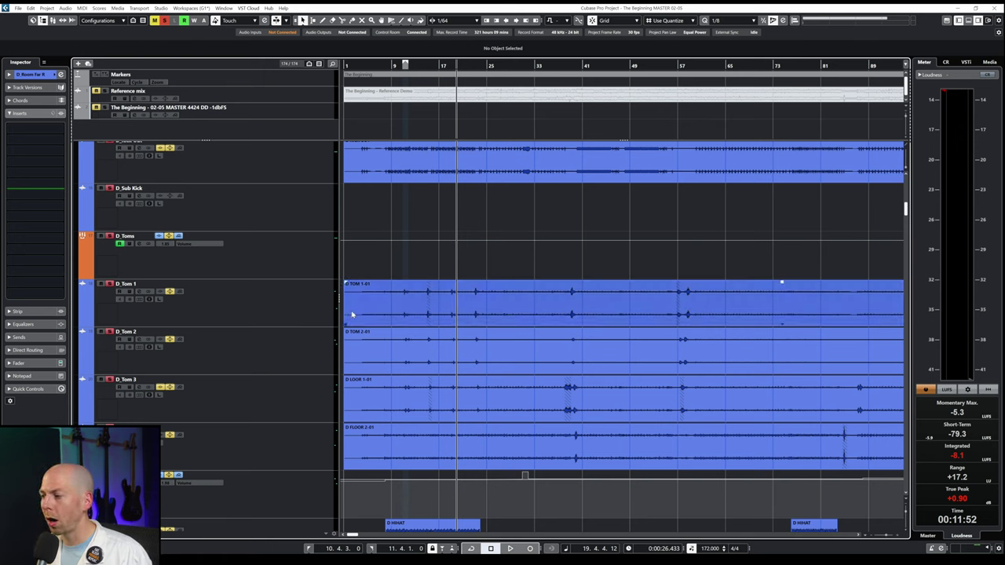
# - Cut out the two stretches of bleed between the early tom hits in the D TOM 1-01 event using range selection
pyautogui.click(358, 313)
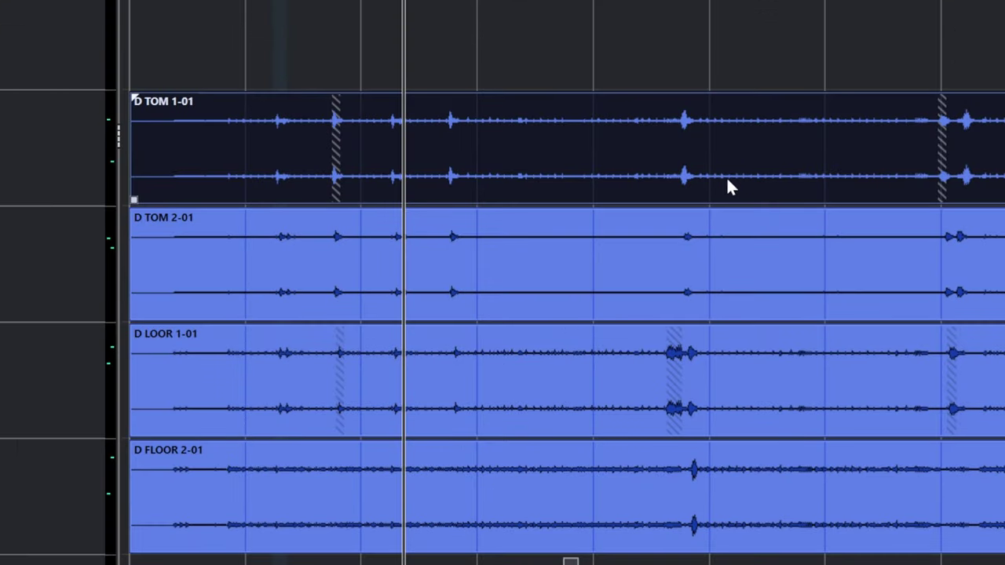
pyautogui.press('g')
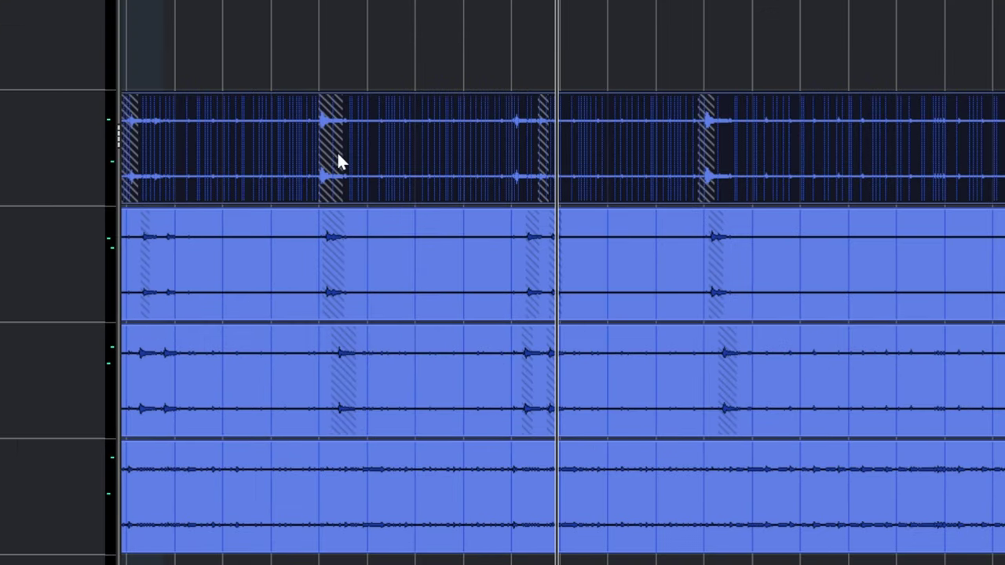
pyautogui.rightClick(559, 156)
pyautogui.click(594, 171)
pyautogui.moveTo(362, 135); pyautogui.dragTo(493, 154)
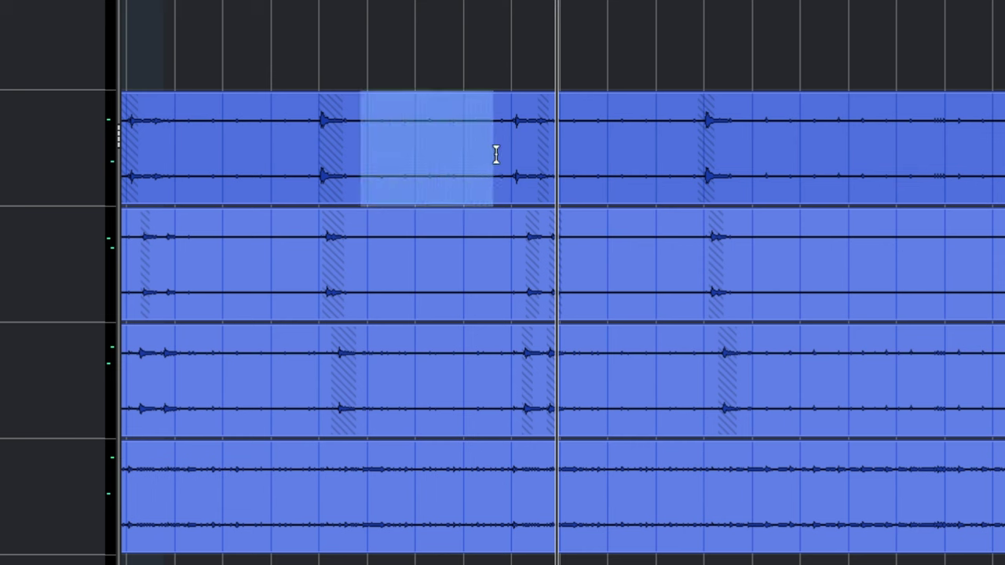
pyautogui.press('Delete')
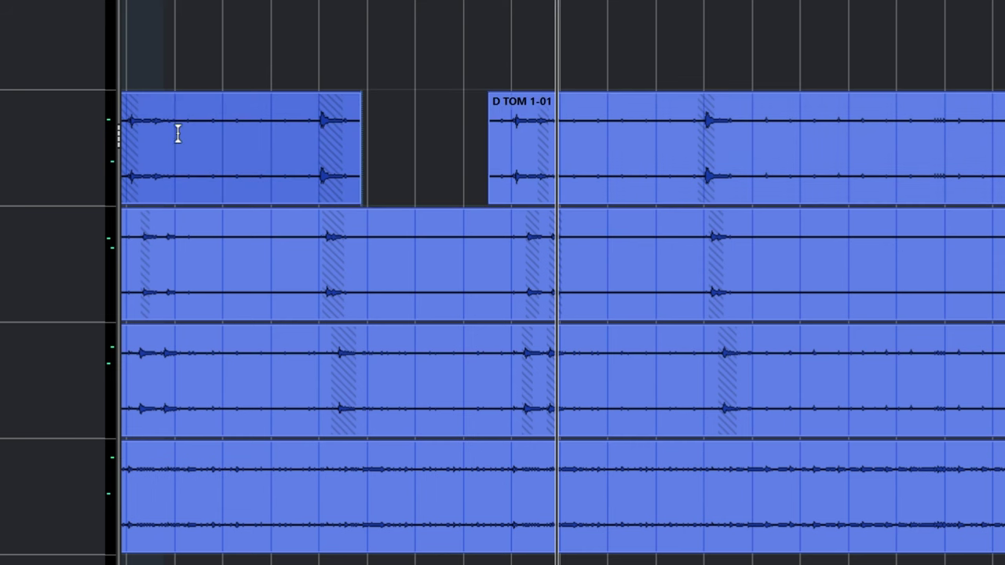
pyautogui.moveTo(174, 134); pyautogui.dragTo(314, 164)
pyautogui.press('Delete')
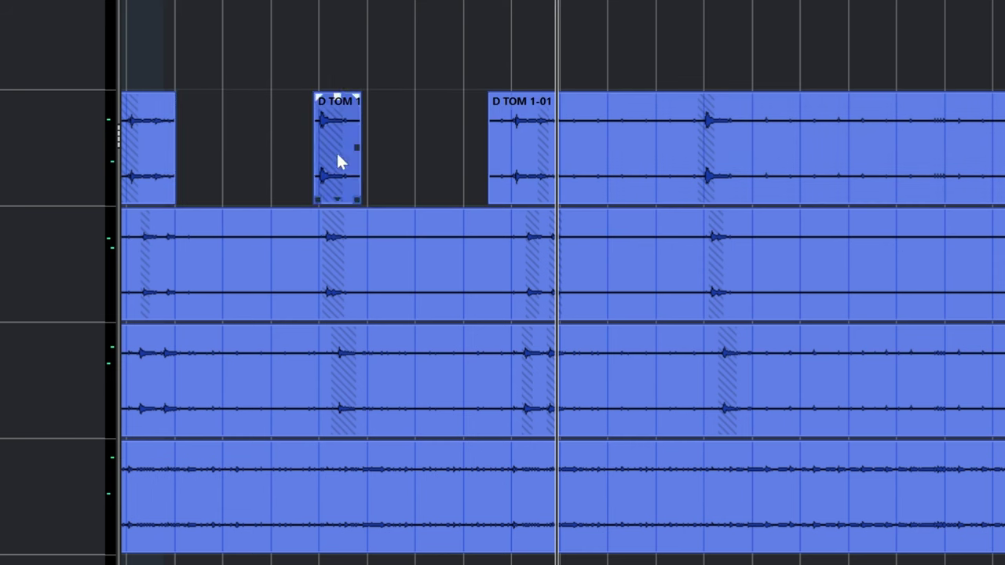
pyautogui.click(658, 147)
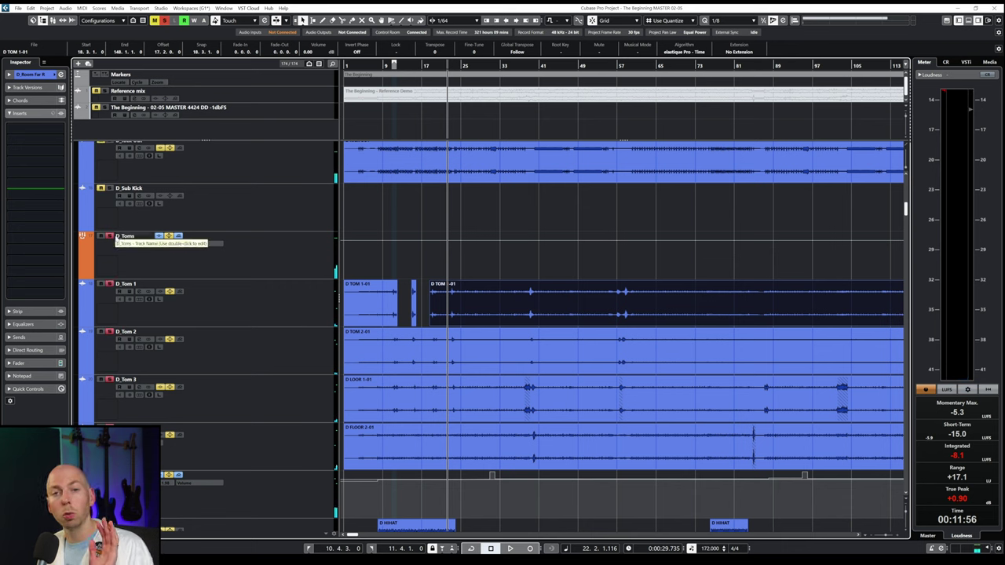
# - Audition the soloed toms from about bar 18 and review the cymbal, overhead, snare and kick tracks for bleed
pyautogui.click(428, 65)
pyautogui.press('space')
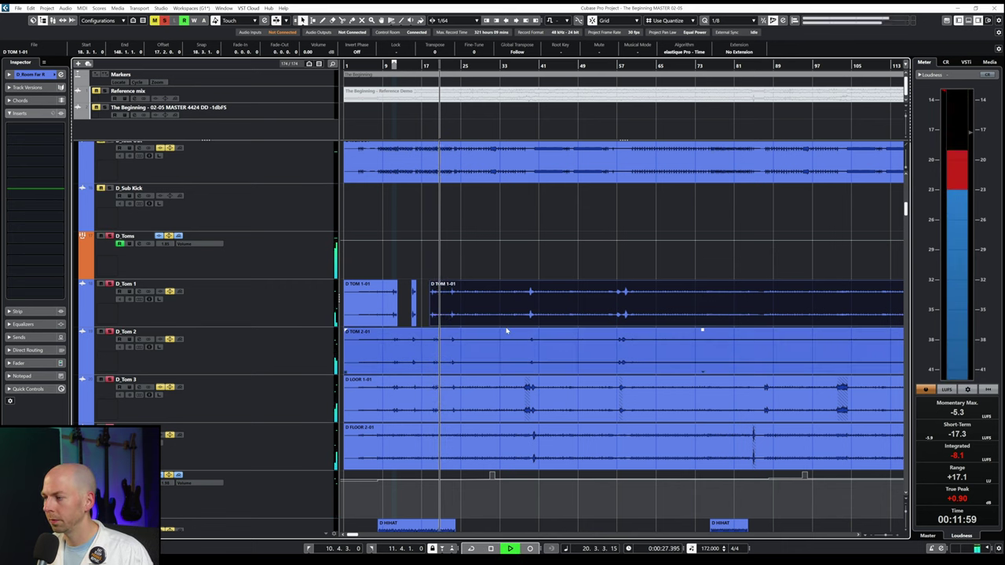
pyautogui.press('space')
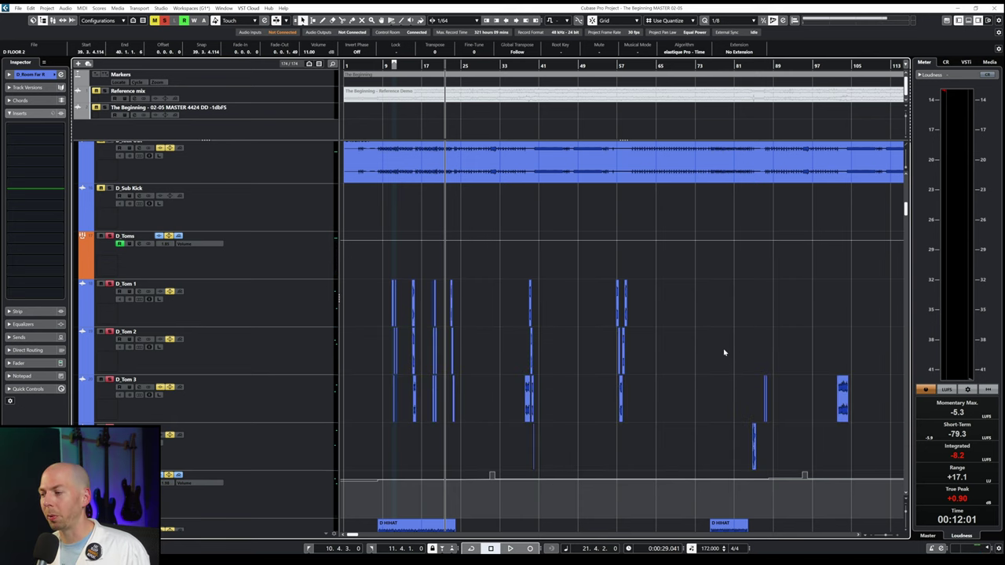
pyautogui.scroll(-5, 449, 344)
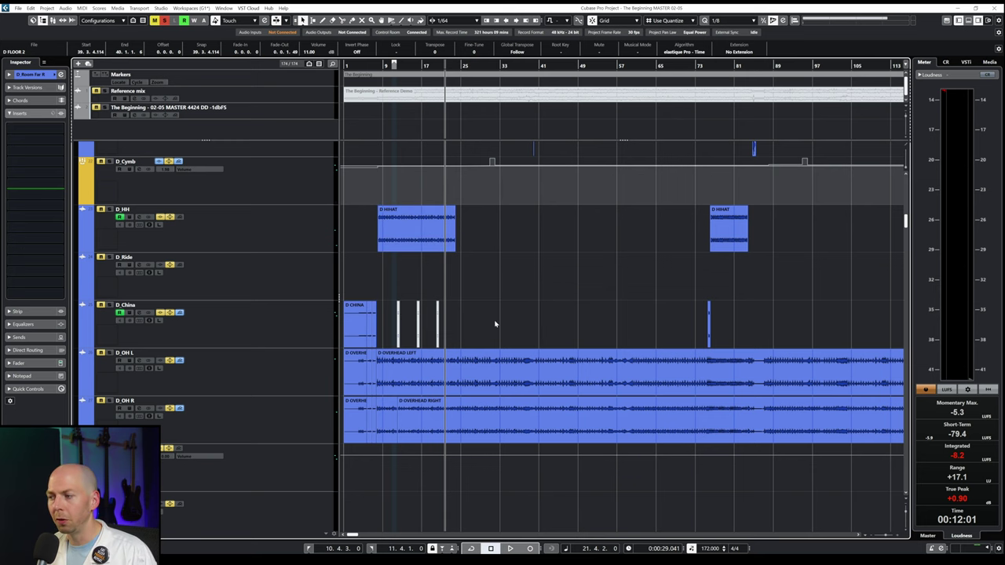
pyautogui.scroll(6, 500, 353)
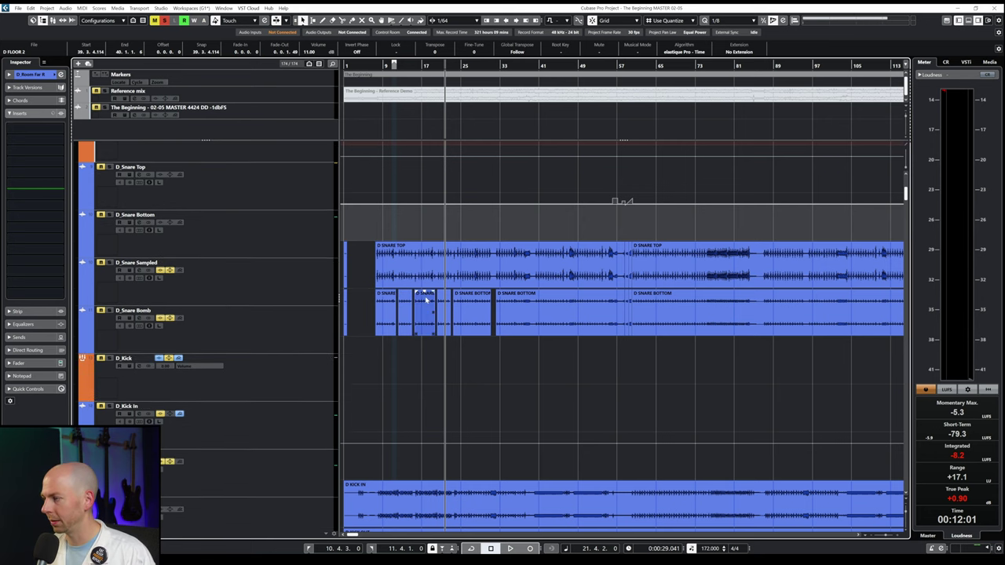
pyautogui.scroll(-5, 426, 300)
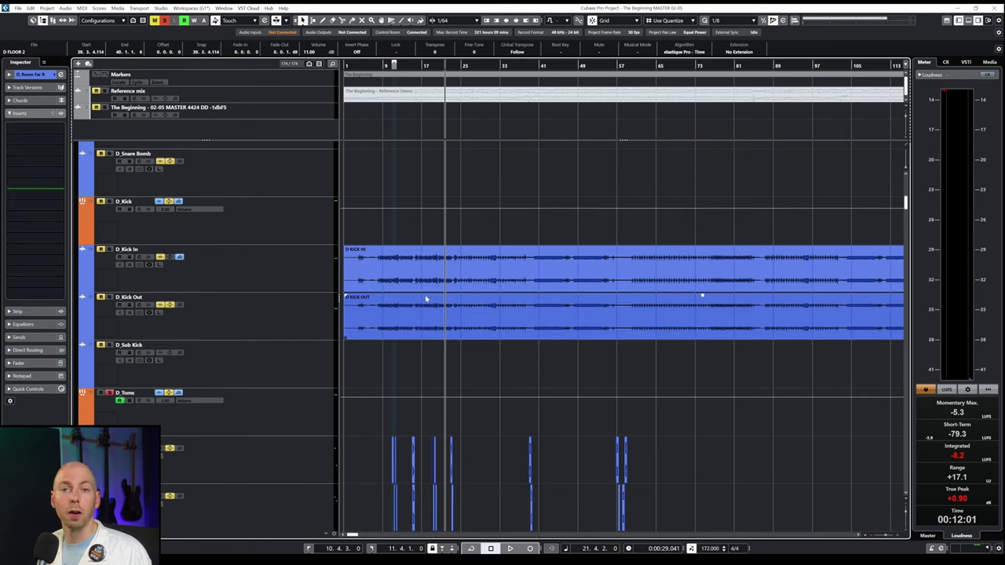
pyautogui.scroll(-3, 442, 284)
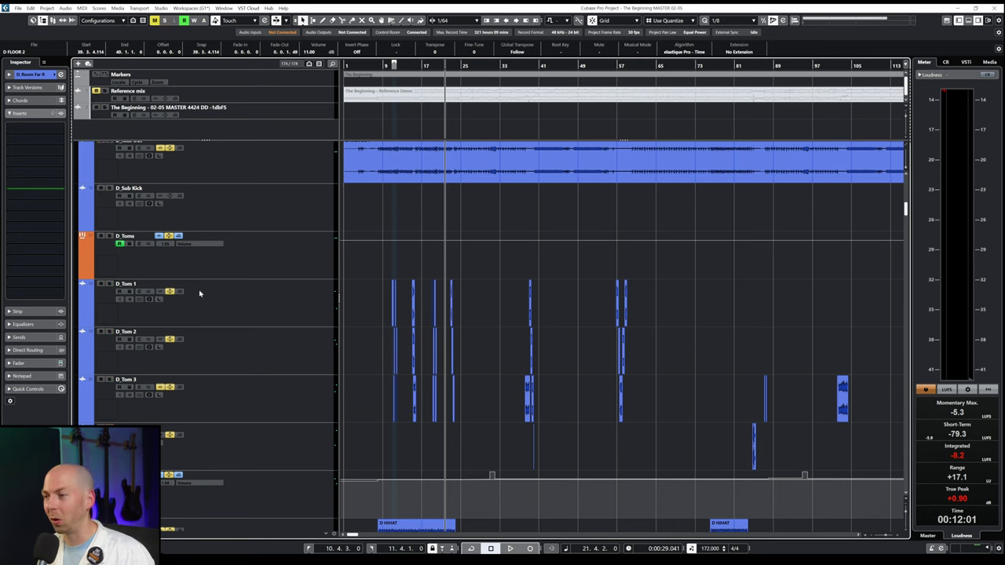
# - Insert the SSL EV2 Channel Stereo plug-in in the second insert slot of the D_Snare Top track
pyautogui.scroll(8, 430, 330)
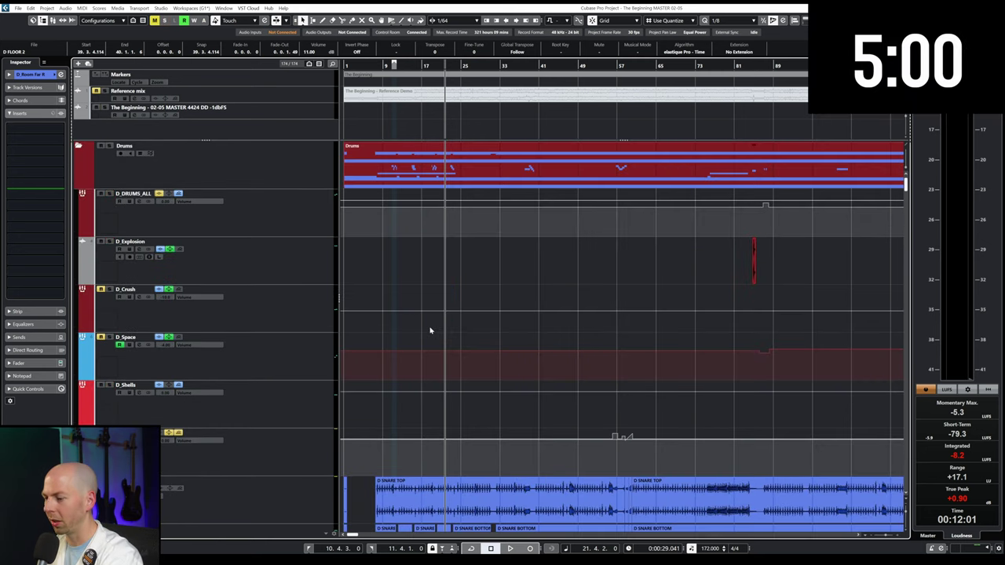
pyautogui.scroll(-5, 279, 260)
pyautogui.click(276, 269)
pyautogui.click(431, 257)
pyautogui.click(317, 256)
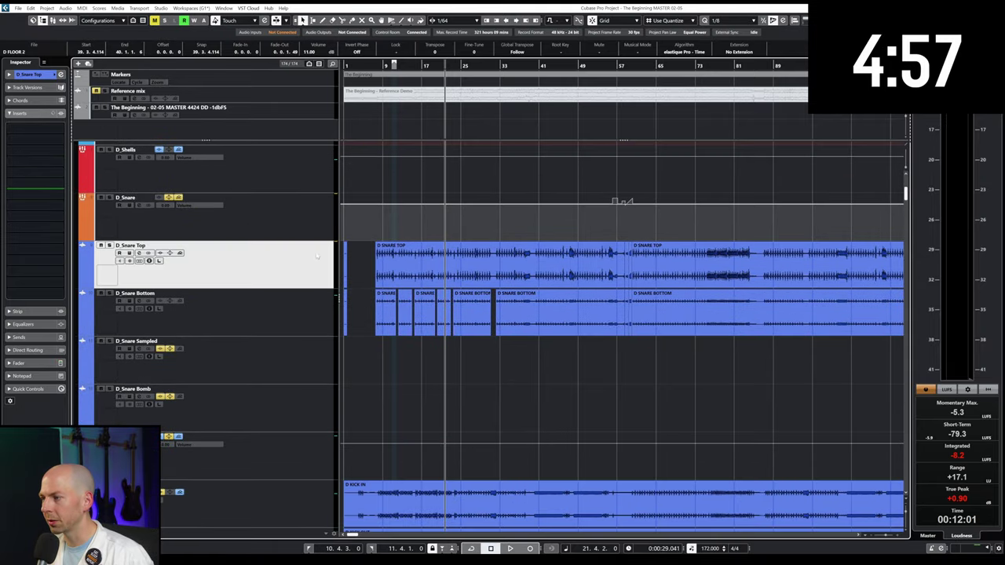
pyautogui.click(48, 130)
pyautogui.write('ssl')
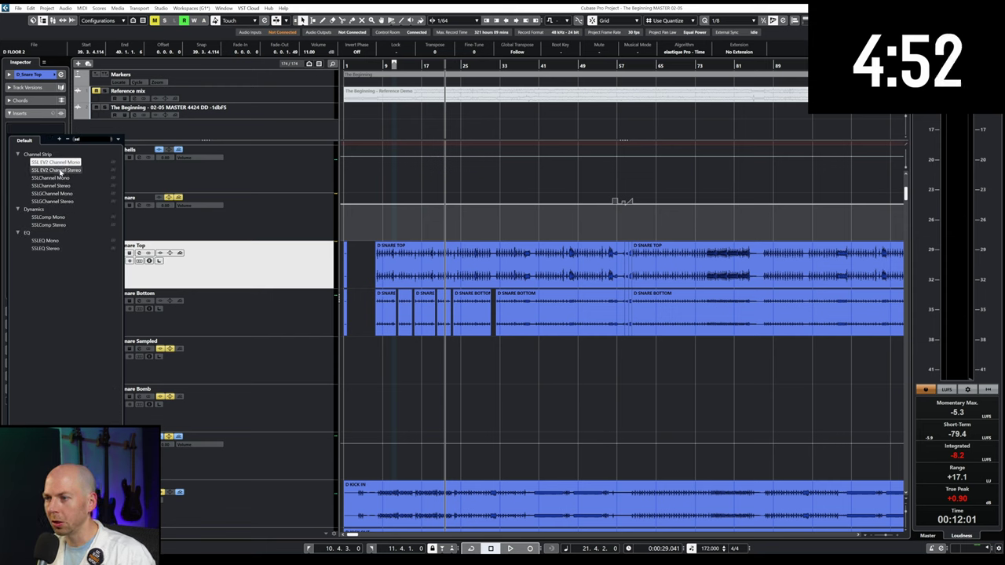
pyautogui.click(59, 169)
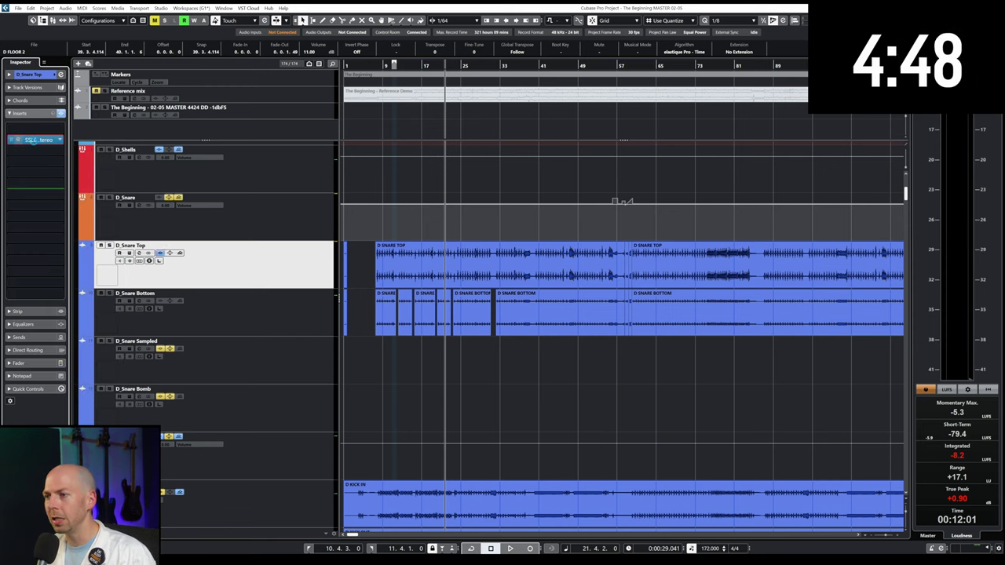
pyautogui.moveTo(309, 105); pyautogui.dragTo(555, 104)
# - During playback, activate the channel strip's dynamics and set the snare top gate's threshold to -0.86 and range to about 20
pyautogui.press('space')
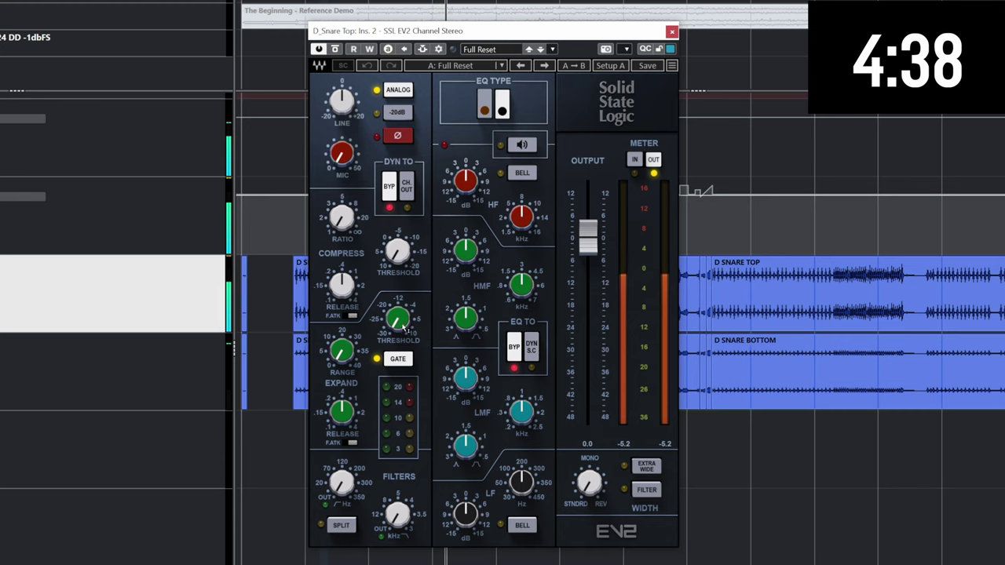
pyautogui.moveTo(401, 326); pyautogui.dragTo(401, 321)
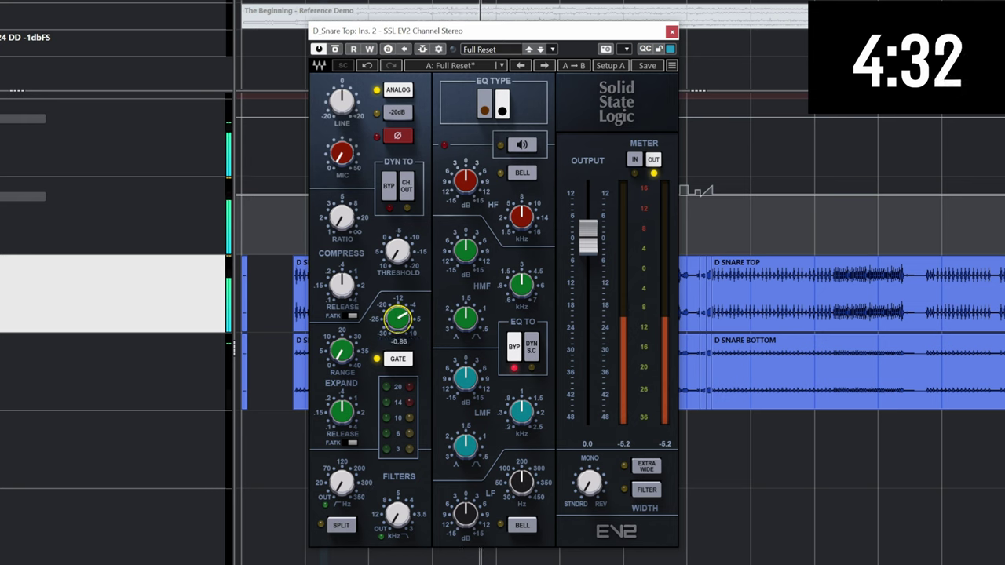
pyautogui.moveTo(342, 351); pyautogui.dragTo(341, 357)
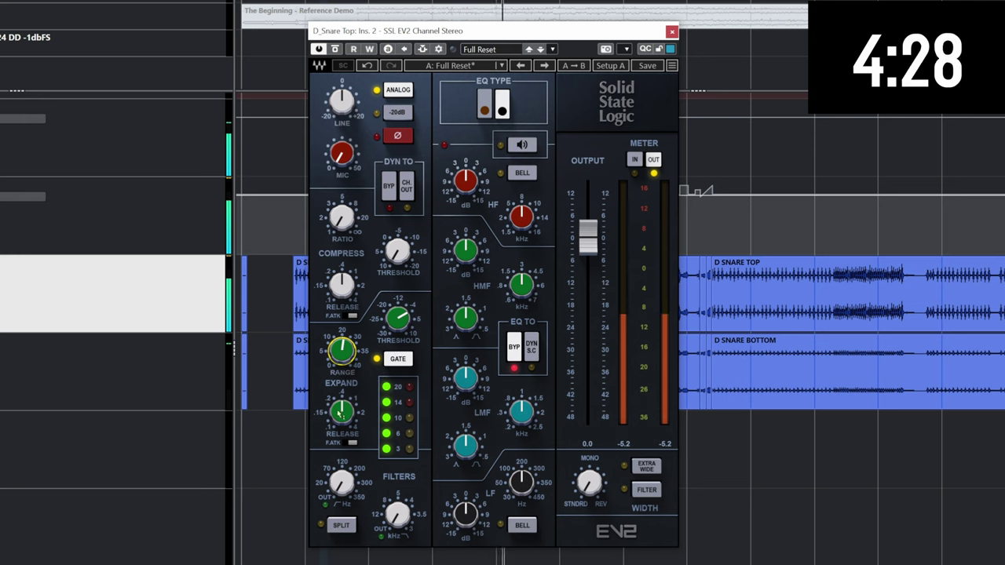
# - Shorten the snare top's gate release slightly below 0.4, set the compressor ratio to about 4, lower its threshold and shorten its release
pyautogui.moveTo(341, 412); pyautogui.dragTo(341, 415)
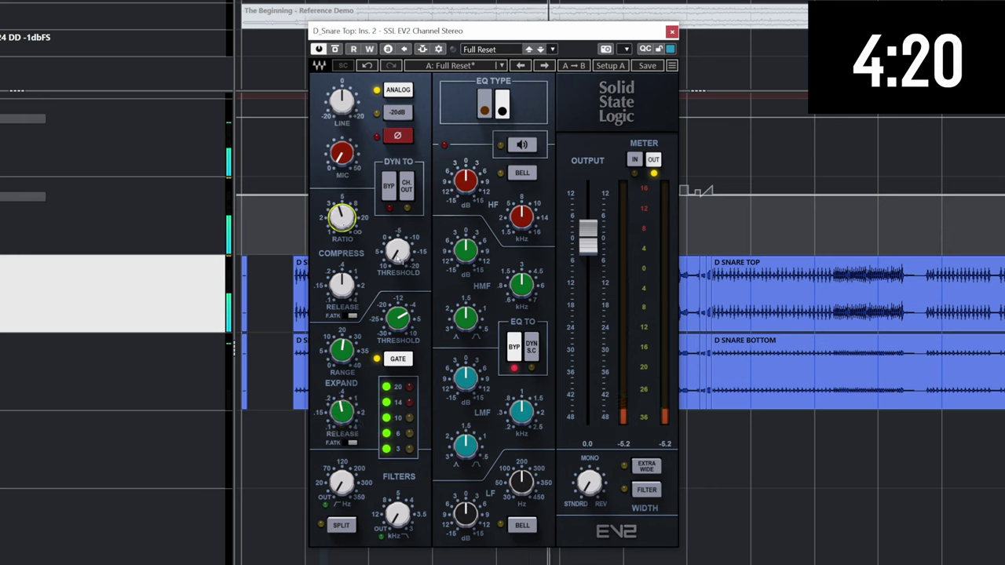
pyautogui.click(397, 253)
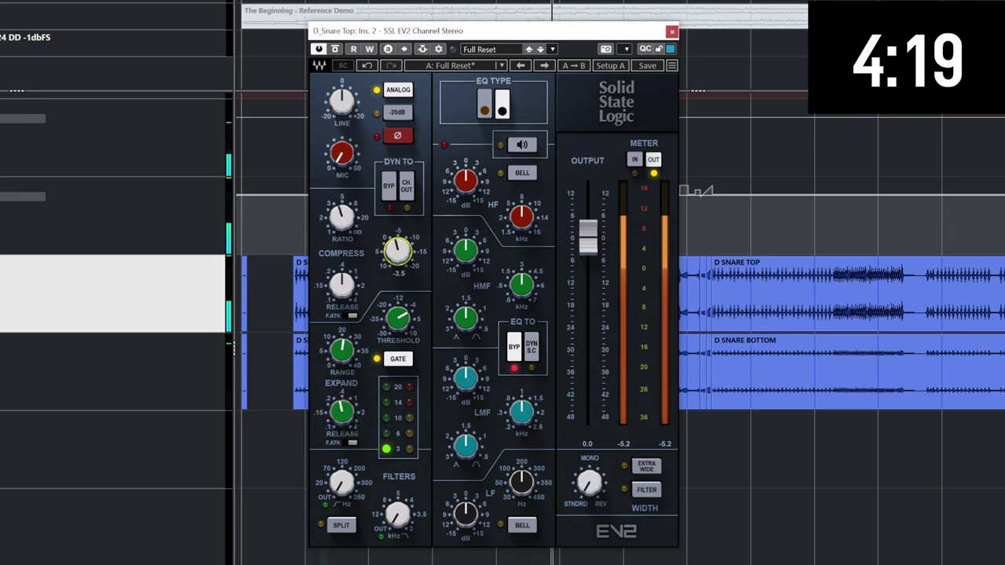
pyautogui.click(341, 285)
pyautogui.moveTo(342, 285); pyautogui.dragTo(342, 301)
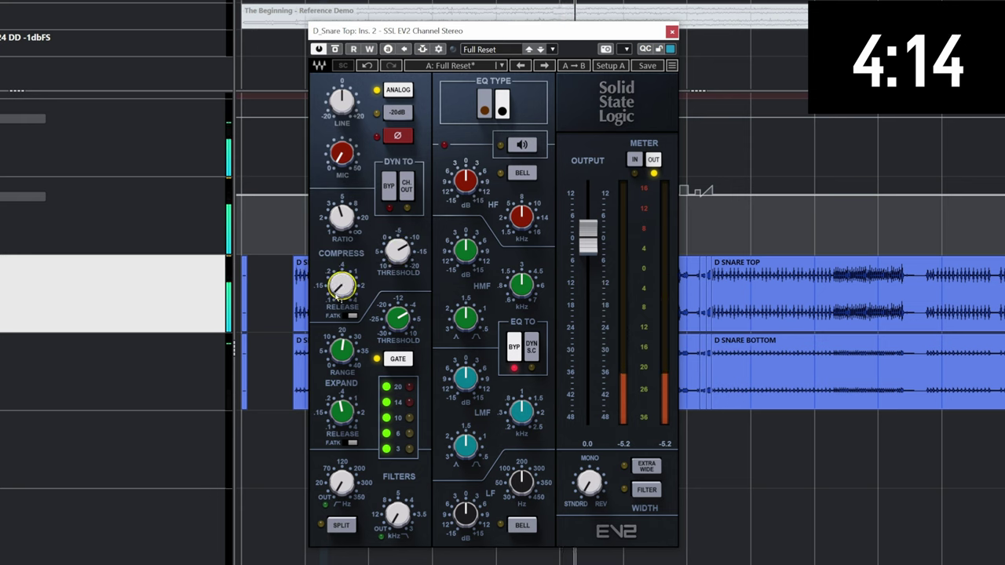
# - Raise the snare top channel strip's mic gain to drive the signal harder
pyautogui.moveTo(339, 221)
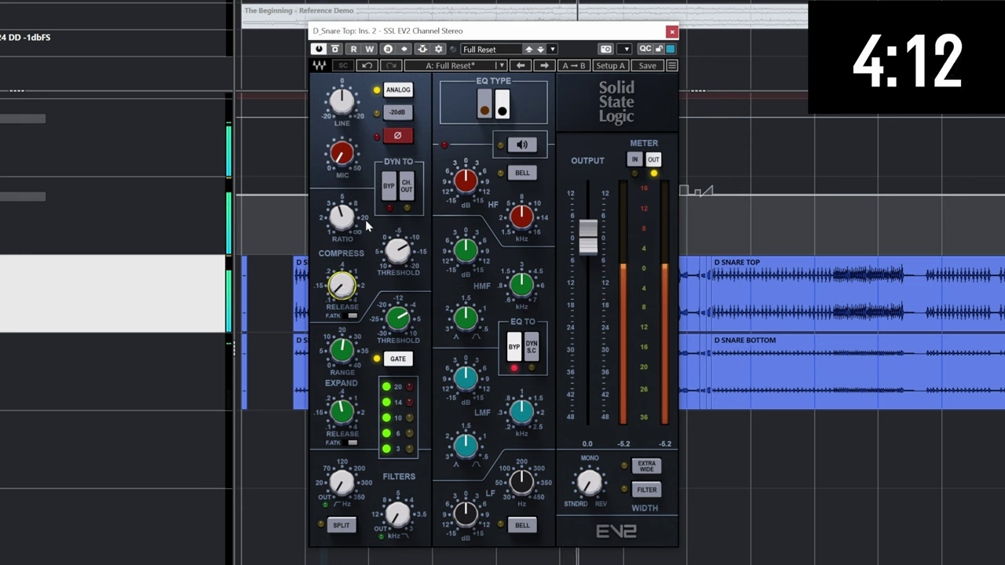
pyautogui.moveTo(345, 157)
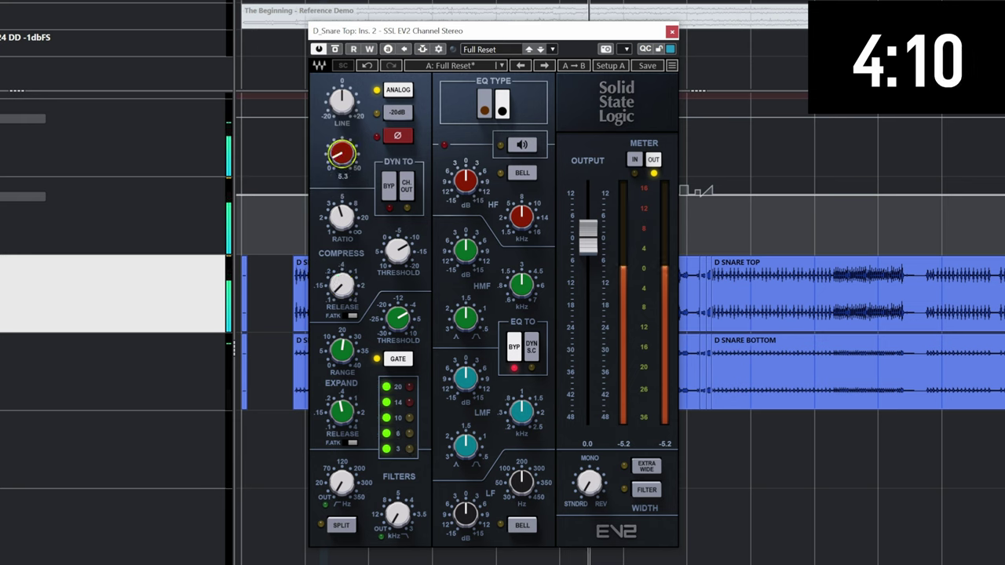
pyautogui.moveTo(343, 150); pyautogui.dragTo(343, 136)
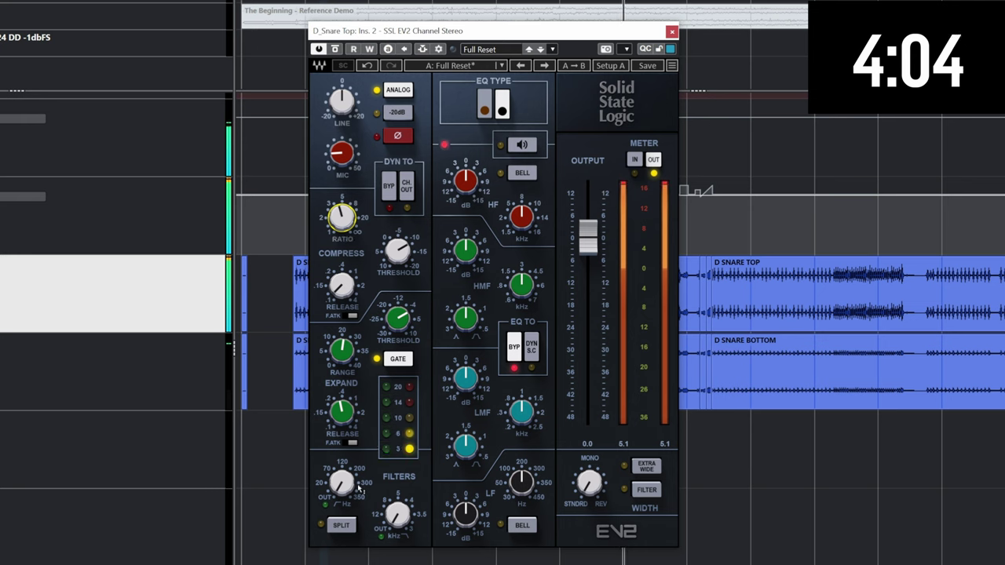
# - Filter the snare top with a high-pass just under 120 Hz and a low-pass close to 12 kHz
pyautogui.moveTo(339, 491); pyautogui.dragTo(339, 471)
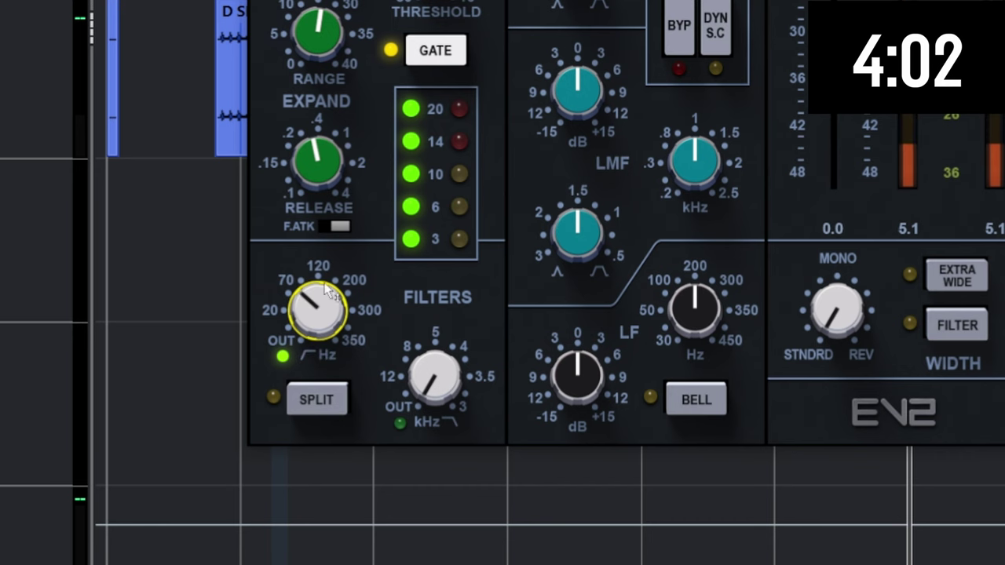
pyautogui.moveTo(323, 282)
pyautogui.mouseDown()
pyautogui.moveTo(323, 253)
pyautogui.moveTo(323, 264)
pyautogui.mouseUp()
pyautogui.click(434, 376)
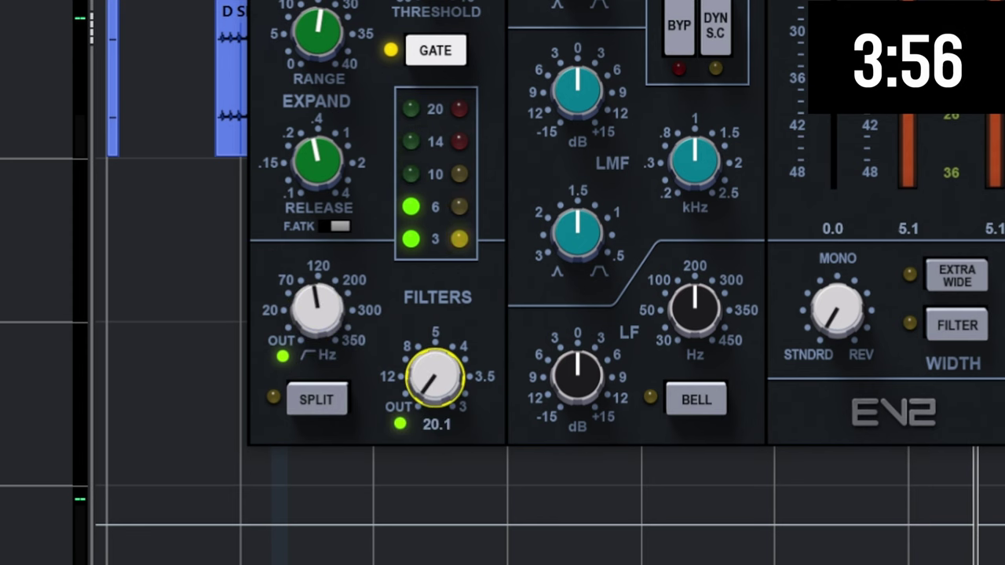
pyautogui.moveTo(434, 376)
pyautogui.mouseDown()
pyautogui.moveTo(434, 343)
pyautogui.moveTo(434, 358)
pyautogui.mouseUp()
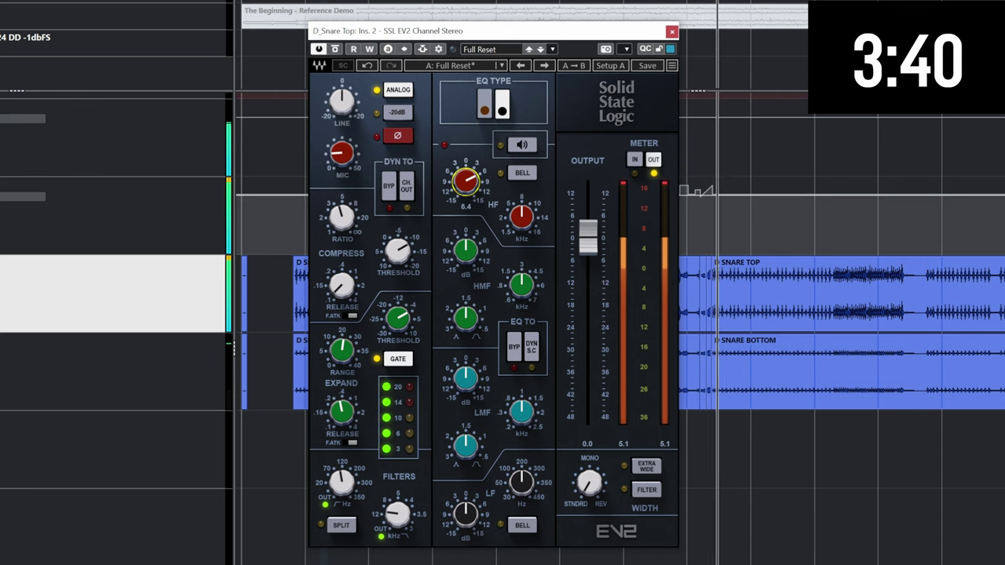
# - With the EQ active, boost the snare top's HF band by 6.4 dB and its HMF band by about 5 dB
pyautogui.moveTo(484, 178); pyautogui.dragTo(483, 157)
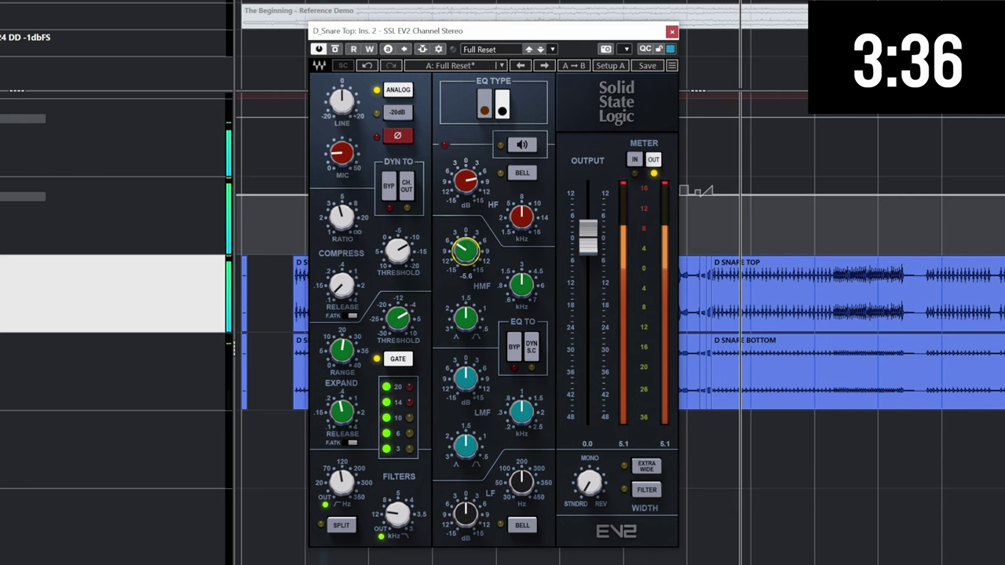
pyautogui.moveTo(490, 257); pyautogui.dragTo(490, 233)
pyautogui.moveTo(471, 184); pyautogui.dragTo(471, 196)
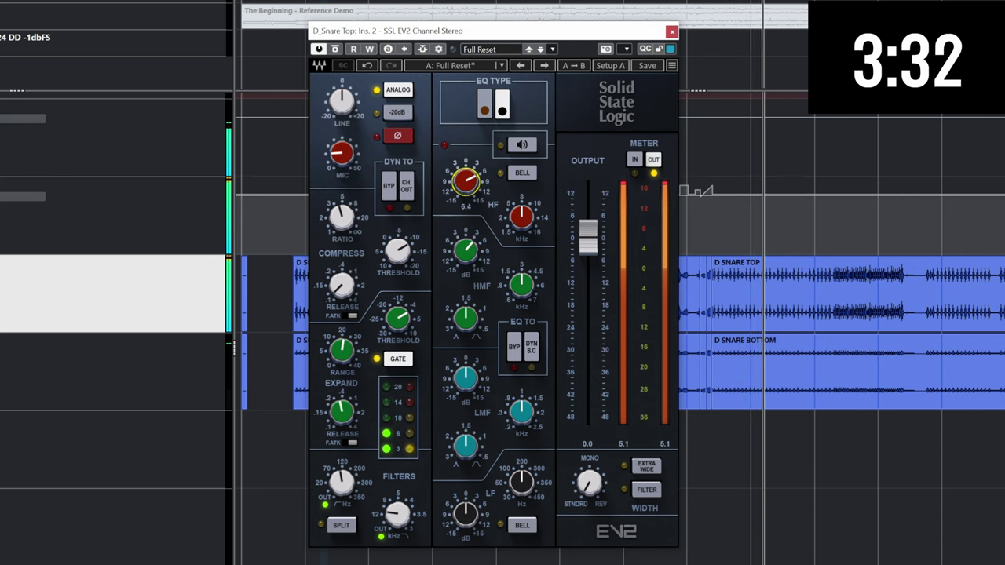
# - Sweep the snare top's LMF band with a narrow Q and cut about 5 dB just above 0.3 kHz
pyautogui.moveTo(459, 363); pyautogui.dragTo(459, 323)
pyautogui.moveTo(465, 446)
pyautogui.mouseDown()
pyautogui.moveTo(465, 430)
pyautogui.moveTo(465, 464)
pyautogui.mouseUp()
pyautogui.moveTo(521, 402)
pyautogui.mouseDown()
pyautogui.moveTo(521, 380)
pyautogui.moveTo(521, 395)
pyautogui.mouseUp()
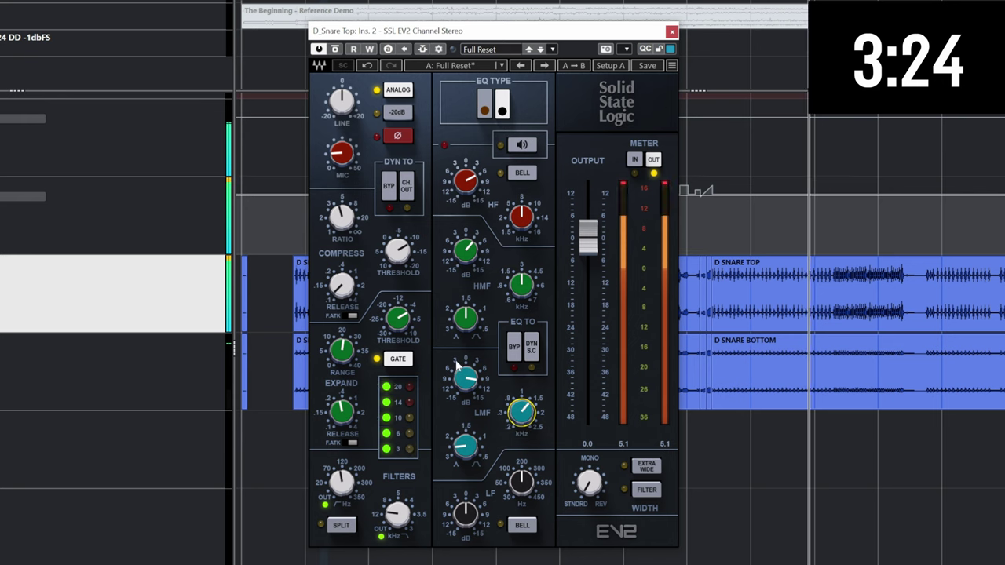
pyautogui.moveTo(458, 364); pyautogui.dragTo(458, 404)
pyautogui.moveTo(521, 411); pyautogui.dragTo(521, 427)
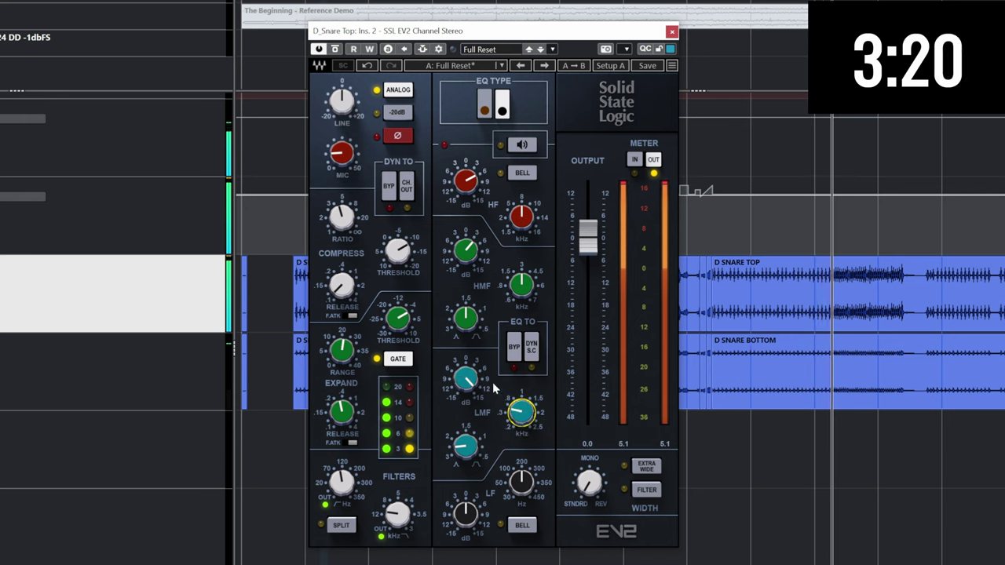
pyautogui.click(461, 382)
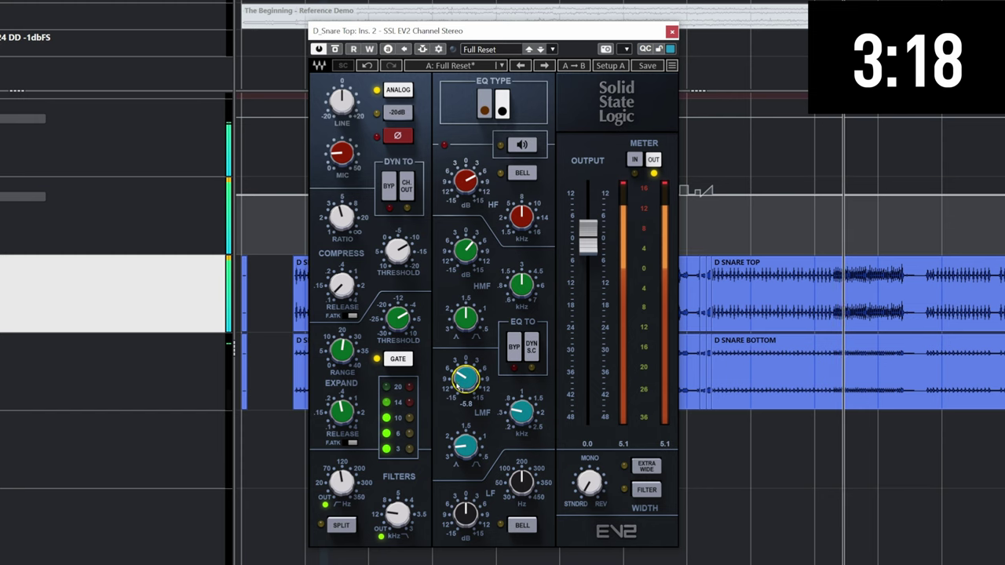
# - Switch the snare top's LF band to bell, boost it around 200 Hz by about 6 dB, and close the channel strip
pyautogui.click(521, 482)
pyautogui.click(527, 526)
pyautogui.moveTo(467, 535)
pyautogui.mouseDown()
pyautogui.moveTo(467, 523)
pyautogui.moveTo(467, 551)
pyautogui.mouseUp()
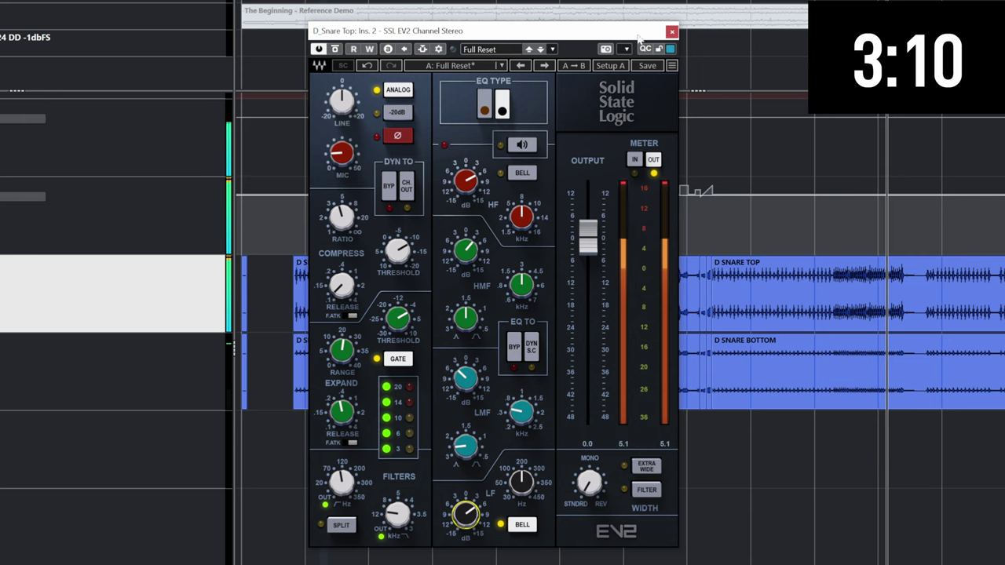
pyautogui.click(671, 32)
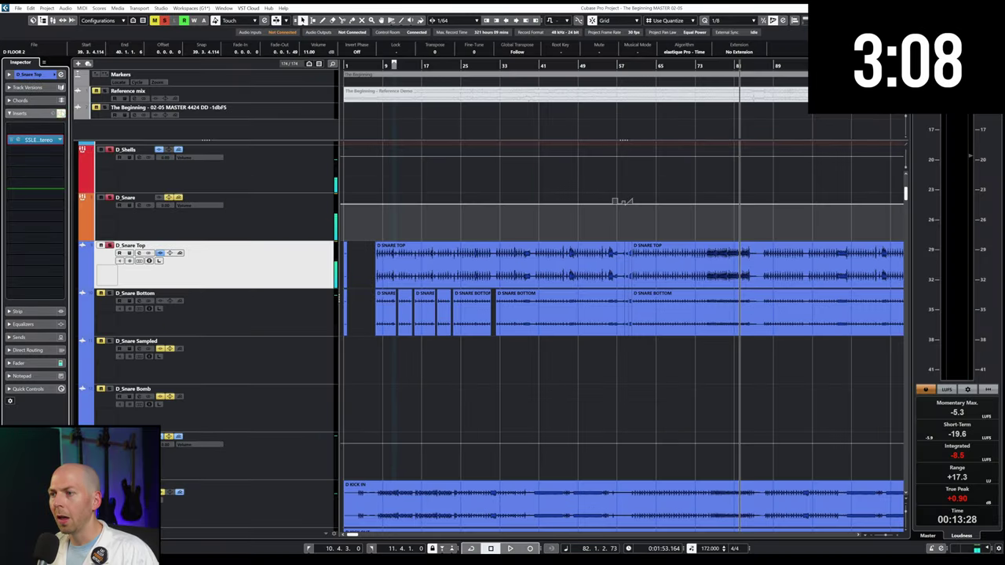
# - Copy the snare top's channel strip settings to a new SSL EV2 Channel Stereo in the second insert of D_Snare Bottom
pyautogui.rightClick(41, 141)
pyautogui.click(60, 145)
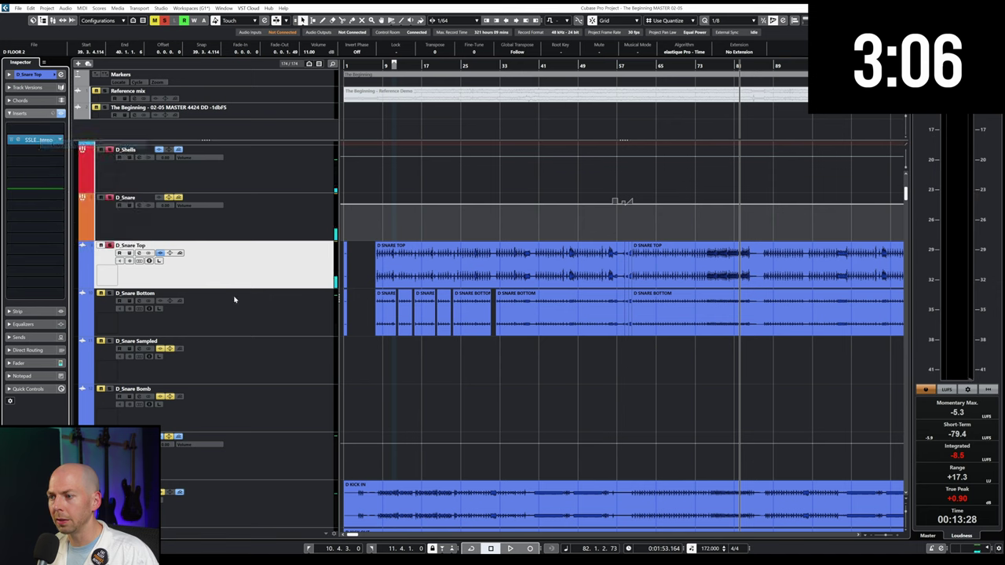
pyautogui.click(234, 300)
pyautogui.click(43, 142)
pyautogui.write('ssl')
pyautogui.click(71, 171)
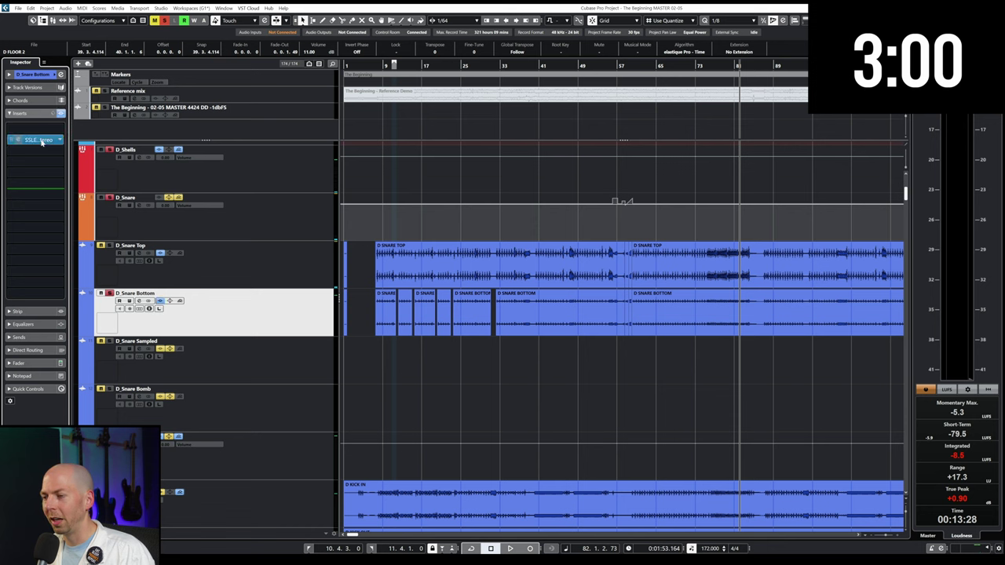
pyautogui.rightClick(42, 142)
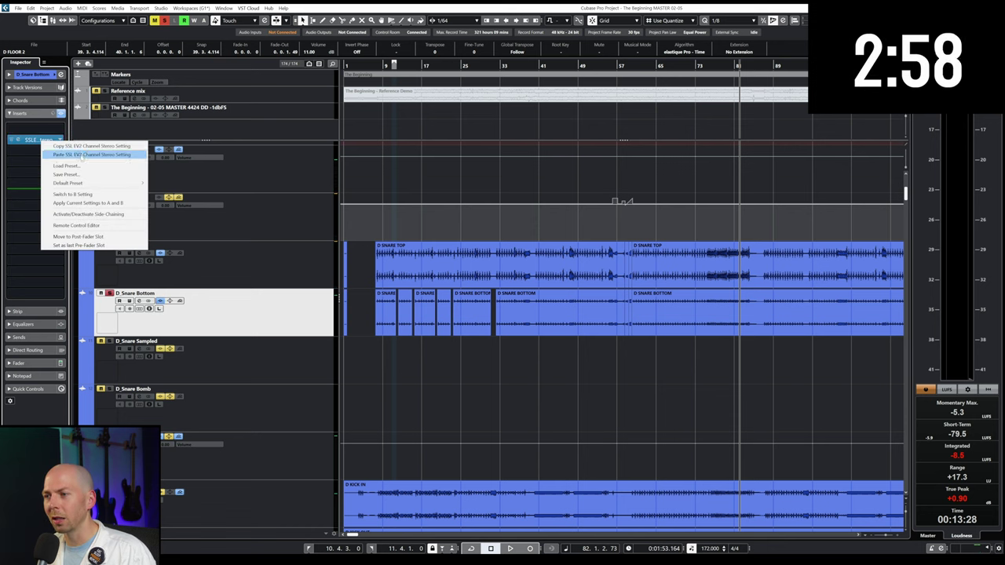
pyautogui.click(92, 155)
# - Play from about bar 9 and set the snare bottom gate's range to about 25 and its release to about 0.15
pyautogui.click(384, 66)
pyautogui.press('space')
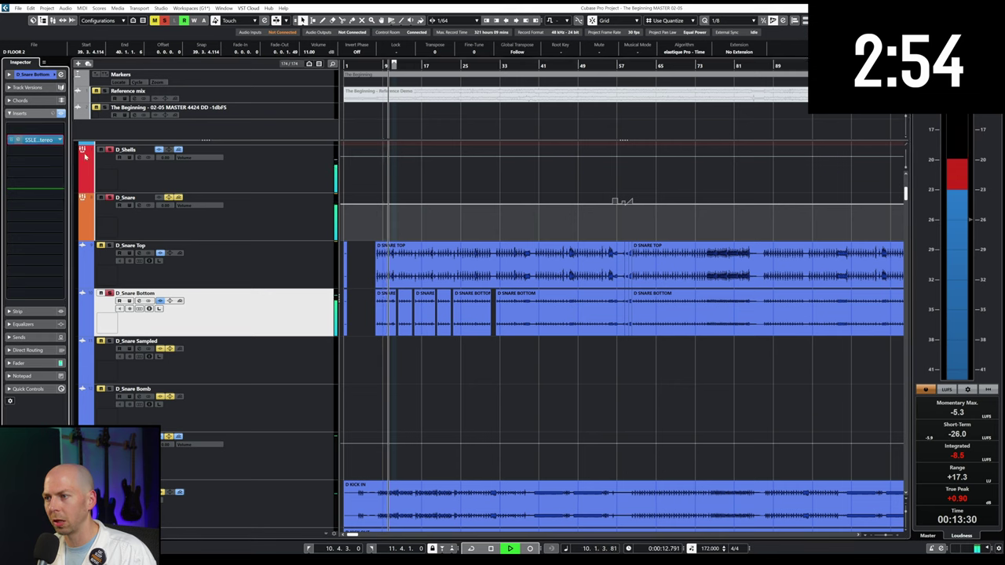
pyautogui.click(40, 141)
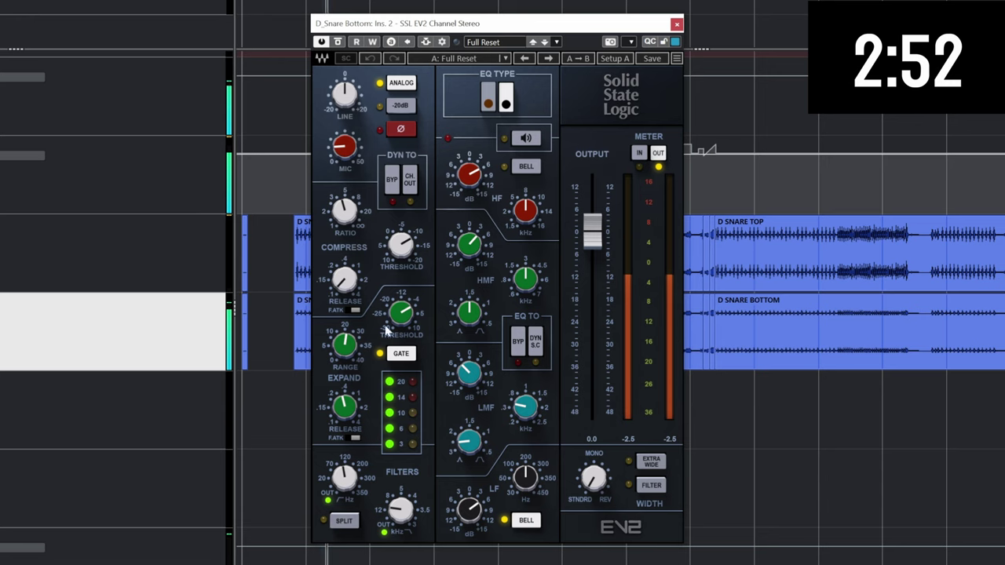
pyautogui.moveTo(346, 344); pyautogui.dragTo(357, 343)
pyautogui.moveTo(353, 420)
pyautogui.mouseDown()
pyautogui.moveTo(350, 428)
pyautogui.moveTo(344, 410)
pyautogui.mouseUp()
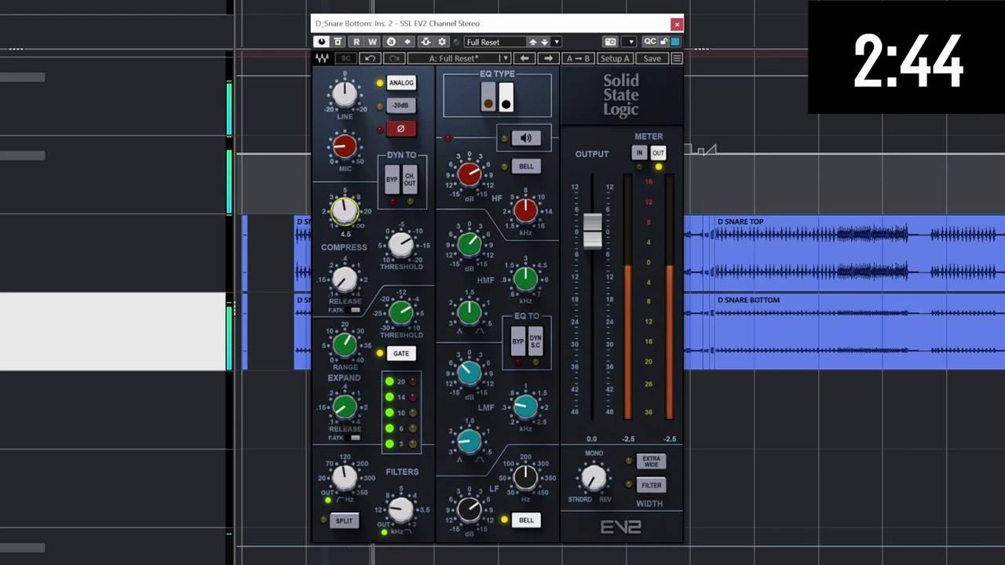
# - Set the snare bottom's compressor ratio to 4.5 and threshold to -9.8, increase the HF boost, and close the channel strip
pyautogui.moveTo(401, 245); pyautogui.dragTo(401, 253)
pyautogui.moveTo(469, 174); pyautogui.dragTo(469, 164)
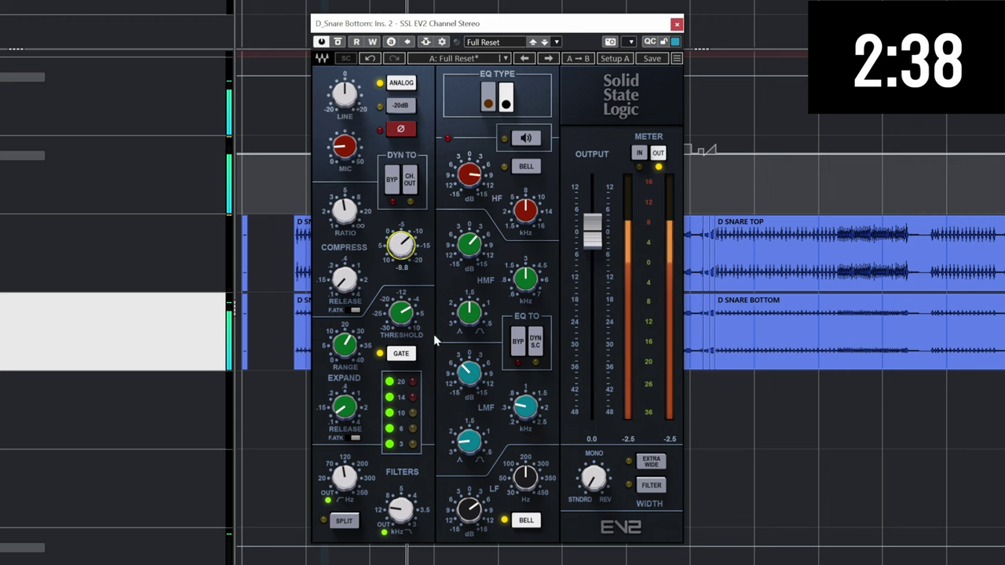
pyautogui.click(676, 24)
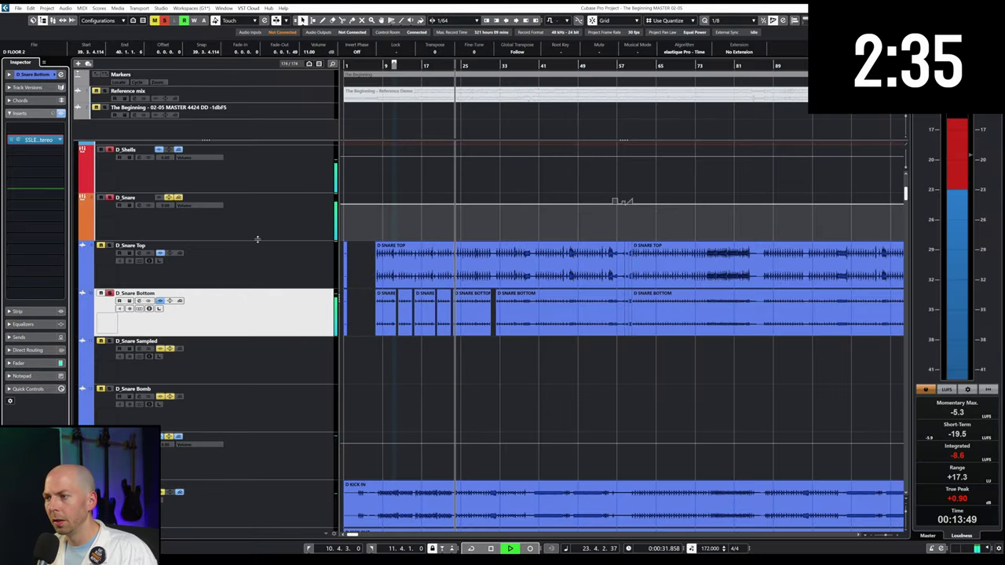
# - Audition the D_Snare Bottom track and the snare top and bottom tracks together during playback
pyautogui.click(253, 222)
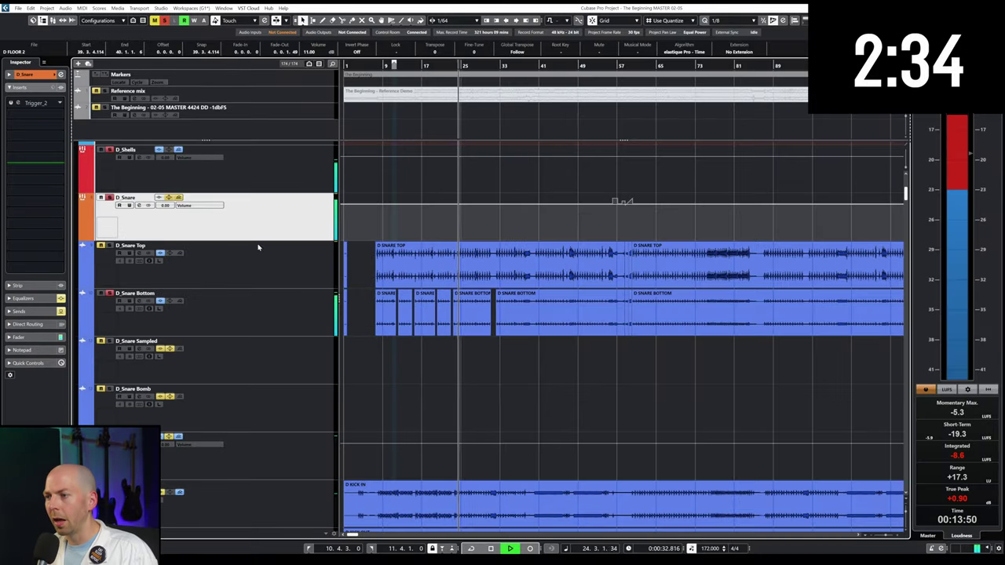
pyautogui.click(130, 290)
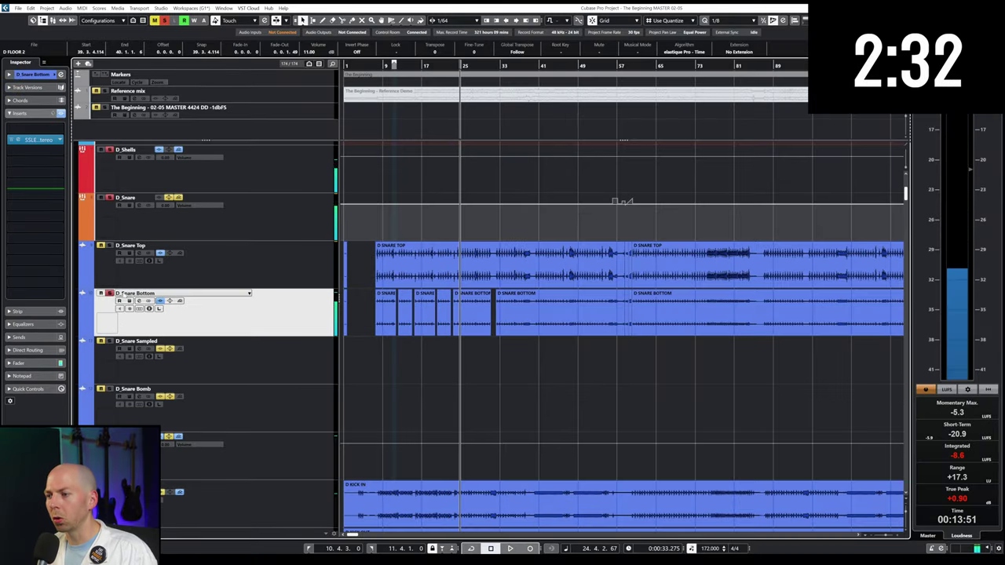
pyautogui.keyDown('shift'); pyautogui.click(222, 272); pyautogui.keyUp('shift')
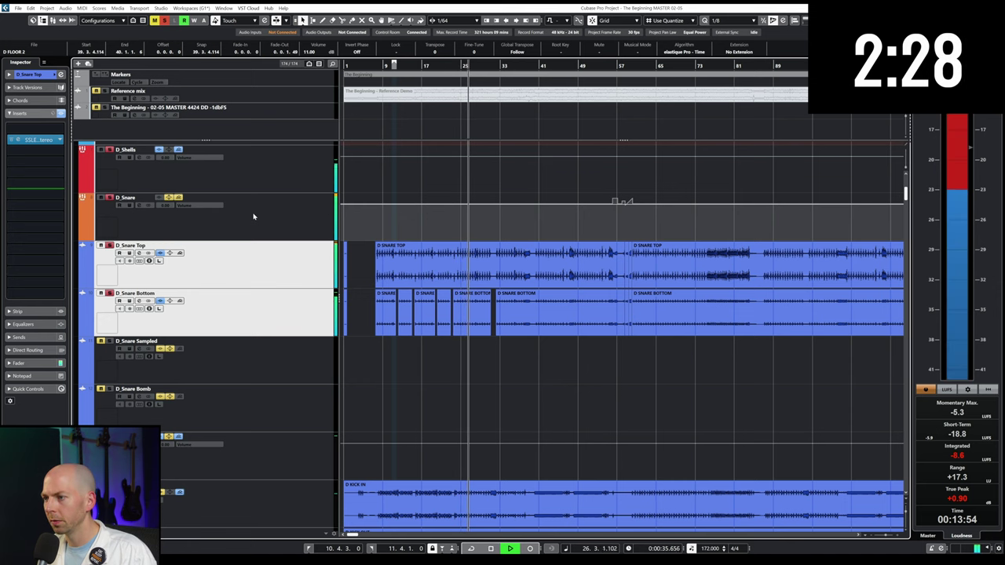
pyautogui.press('space')
# - Open Trigger_2 on the D_Snare group, activate it, and place its window clear of the track list
pyautogui.click(135, 220)
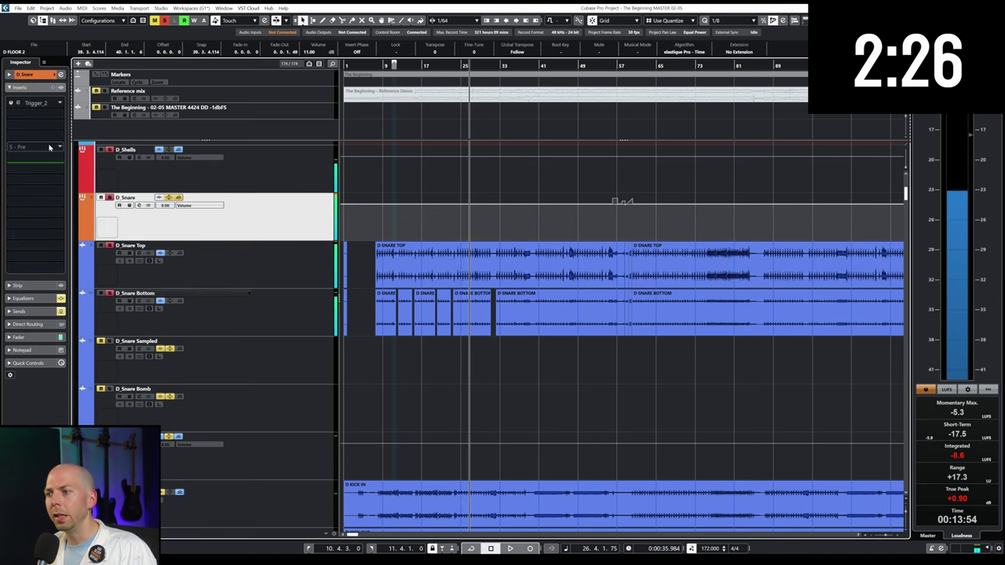
pyautogui.click(12, 103)
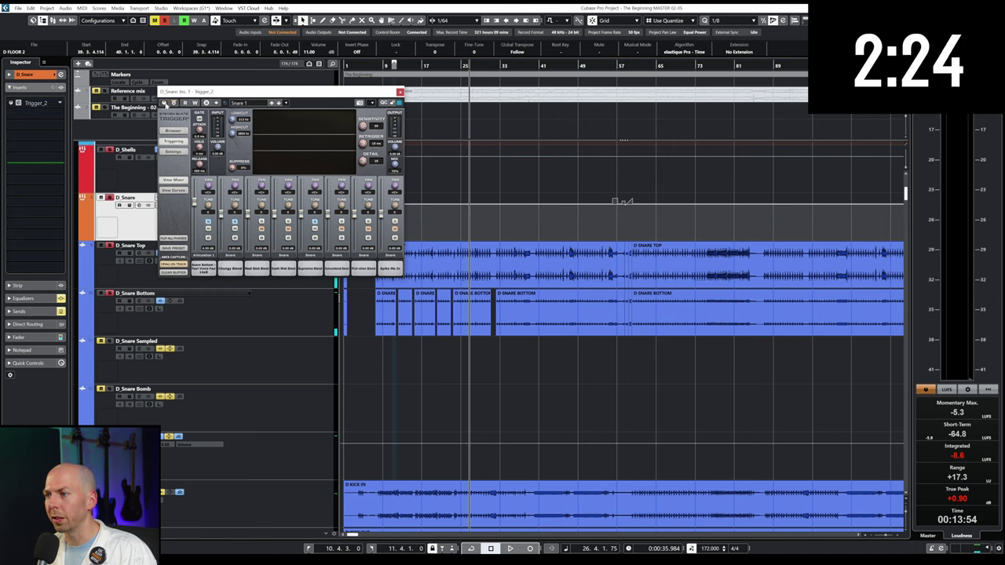
pyautogui.click(164, 103)
pyautogui.moveTo(226, 92); pyautogui.dragTo(383, 138)
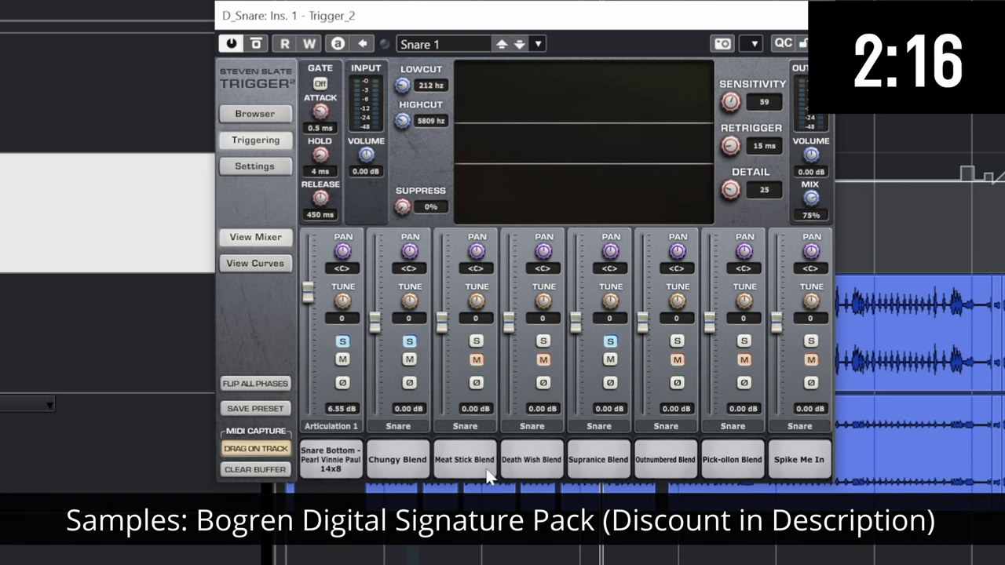
# - During playback, set Trigger_2's sample mix on the D_Snare group to 65% and close the plug-in
pyautogui.press('space')
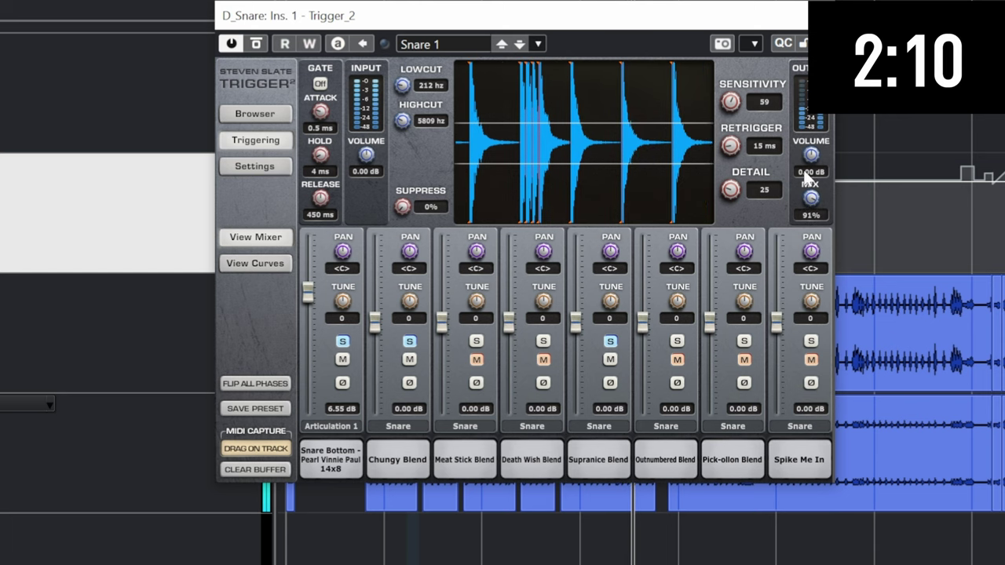
pyautogui.moveTo(808, 328); pyautogui.dragTo(806, 264)
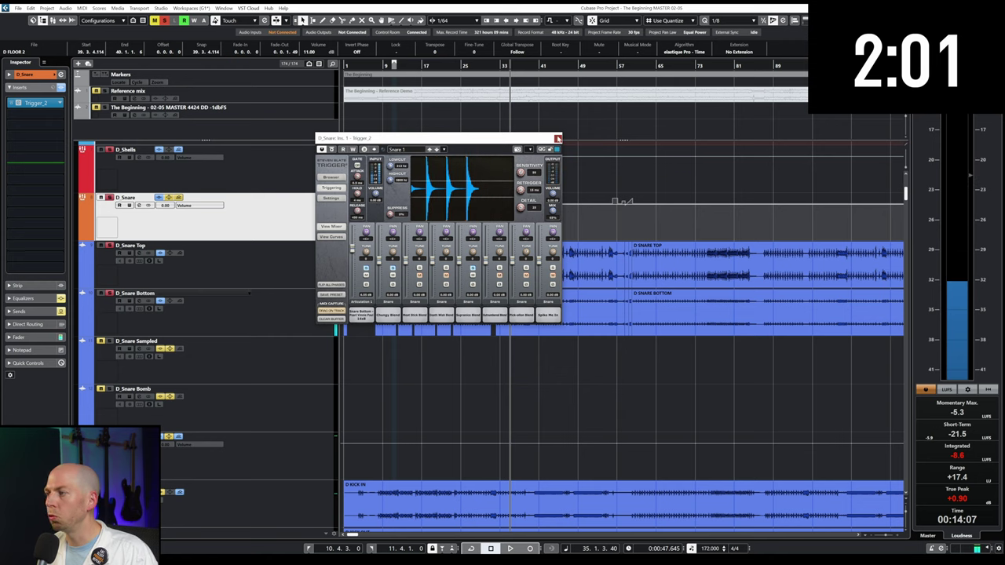
pyautogui.click(557, 138)
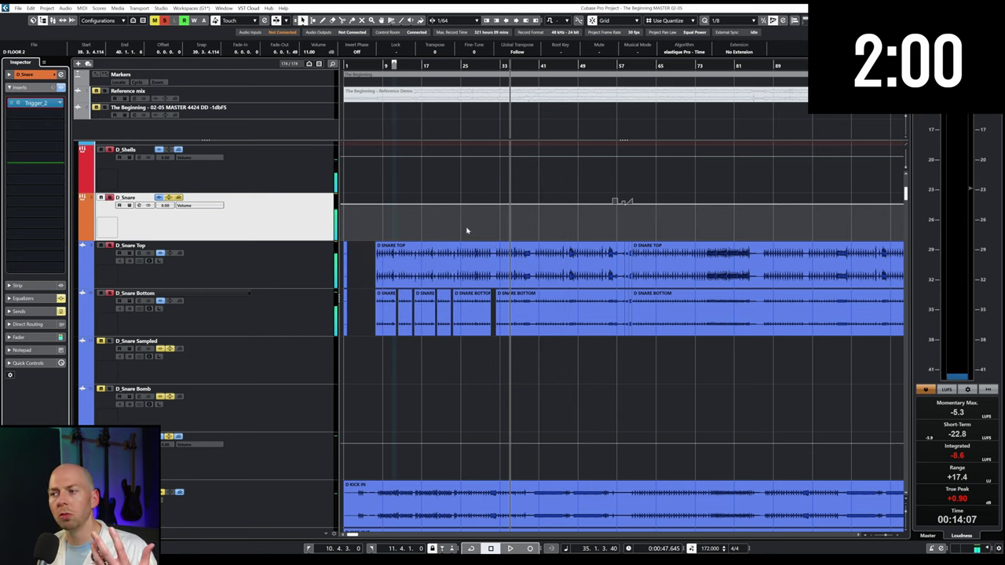
# - Audition the D_Kick group and compare its D_Kick In and D_Kick Out tracks
pyautogui.scroll(-8, 466, 229)
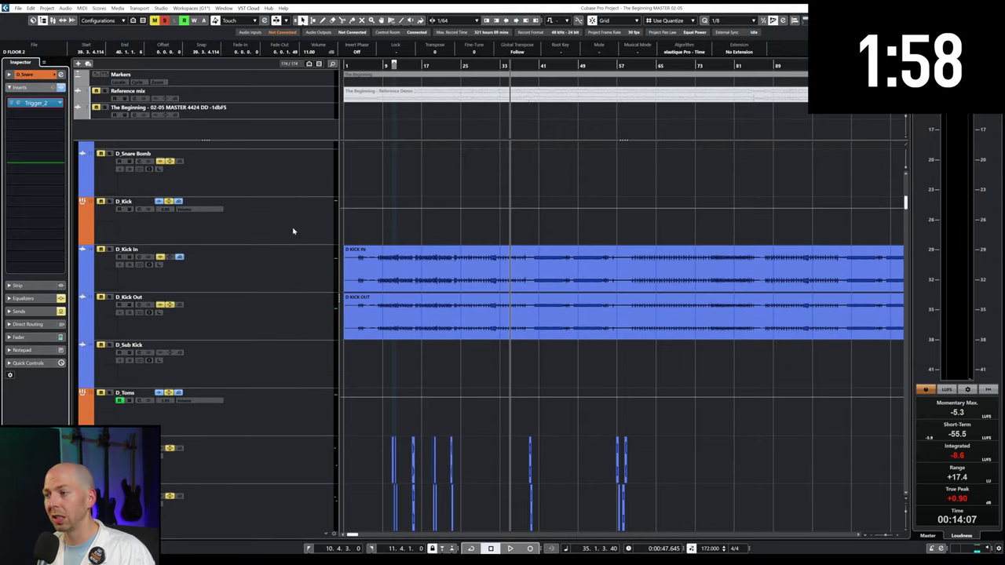
pyautogui.click(292, 229)
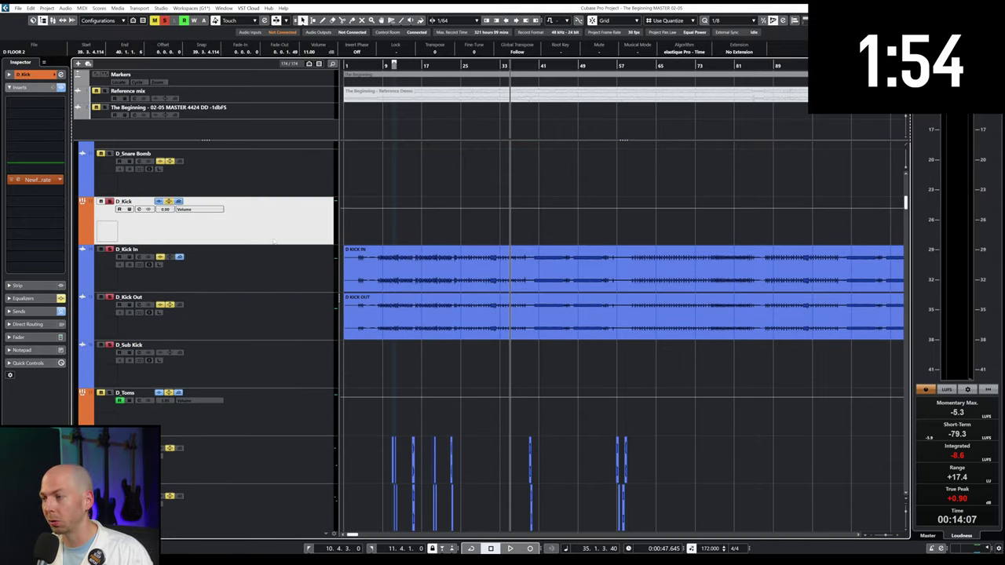
pyautogui.click(210, 276)
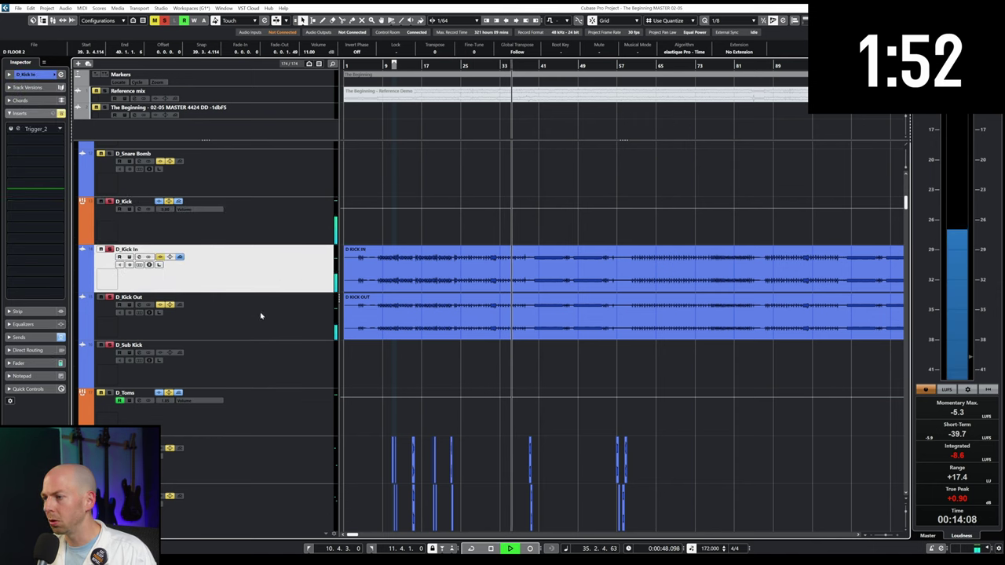
pyautogui.click(256, 239)
pyautogui.click(30, 104)
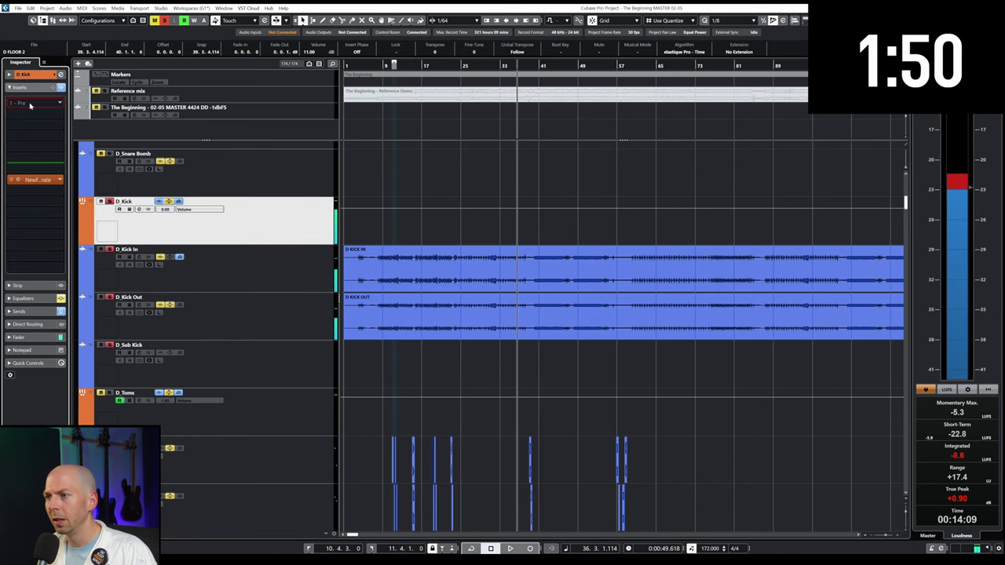
pyautogui.click(230, 271)
pyautogui.click(230, 270)
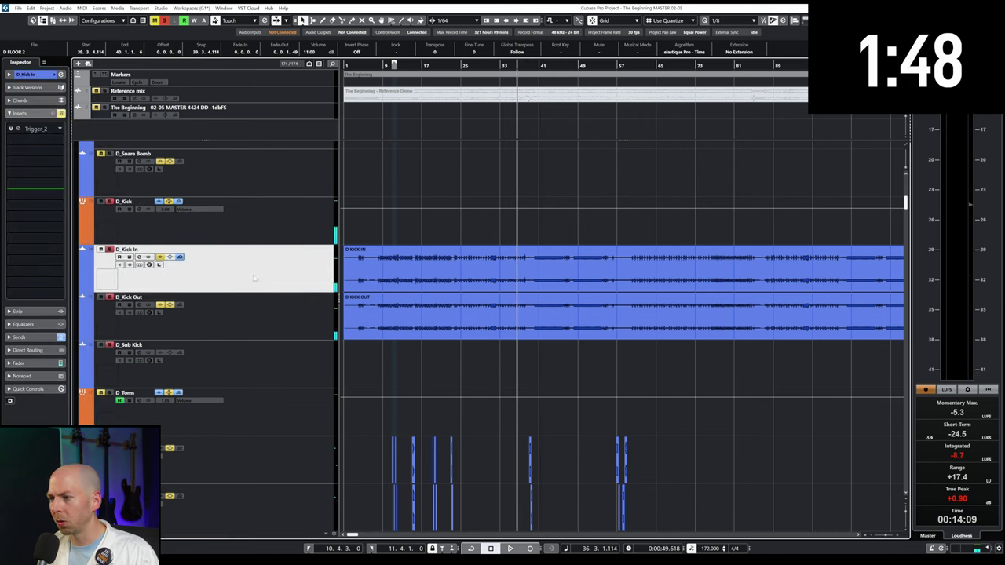
pyautogui.click(248, 311)
# - Insert SSL EV2 Channel Stereo first on the D_Kick group and set its gate with a raised range and the fastest release
pyautogui.click(233, 213)
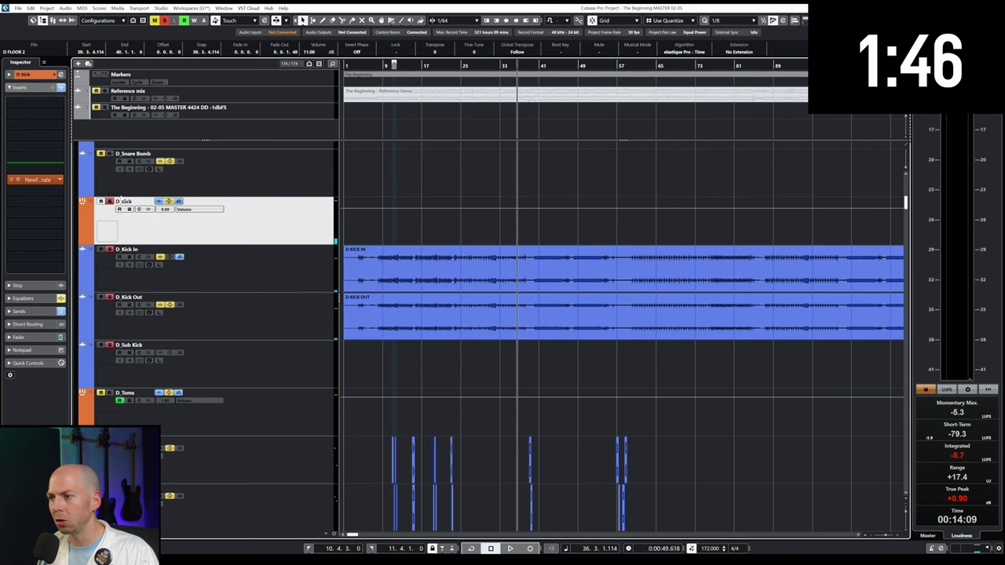
pyautogui.click(35, 100)
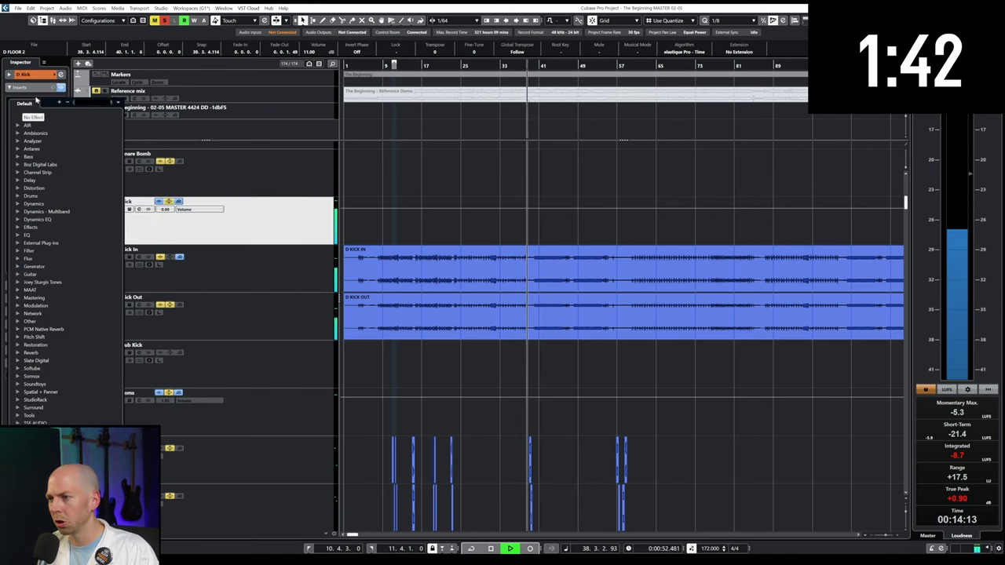
pyautogui.write('ssl')
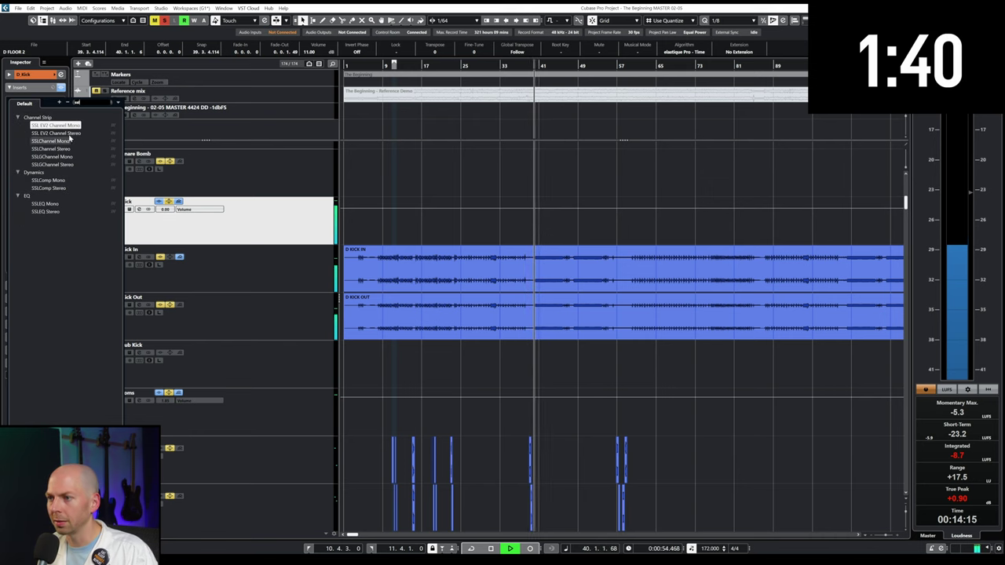
pyautogui.press('Return')
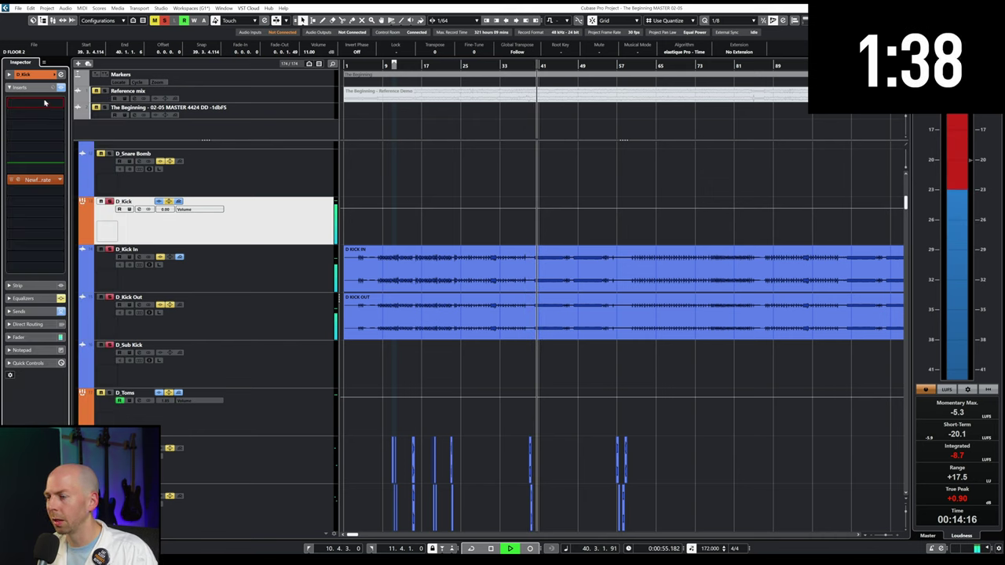
pyautogui.click(44, 105)
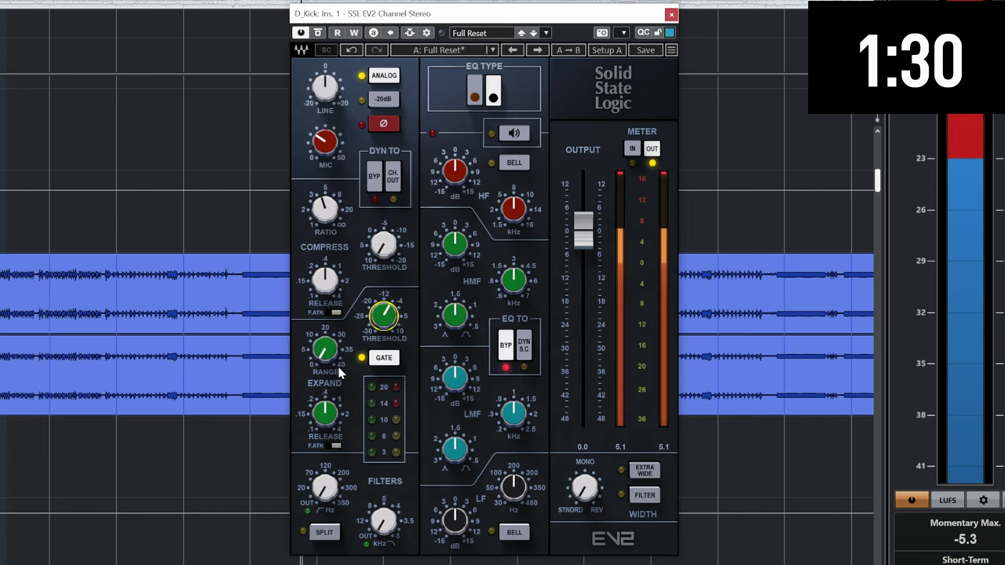
pyautogui.moveTo(324, 349); pyautogui.dragTo(341, 432)
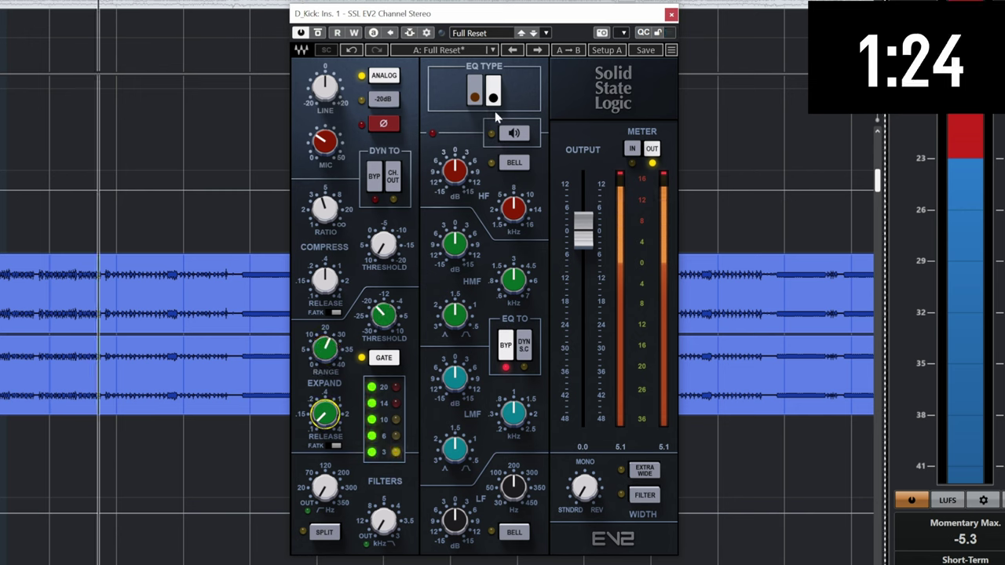
# - Enable the kick channel strip's EQ with a strong HF boost and a slight HMF boost
pyautogui.moveTo(455, 245); pyautogui.dragTo(455, 206)
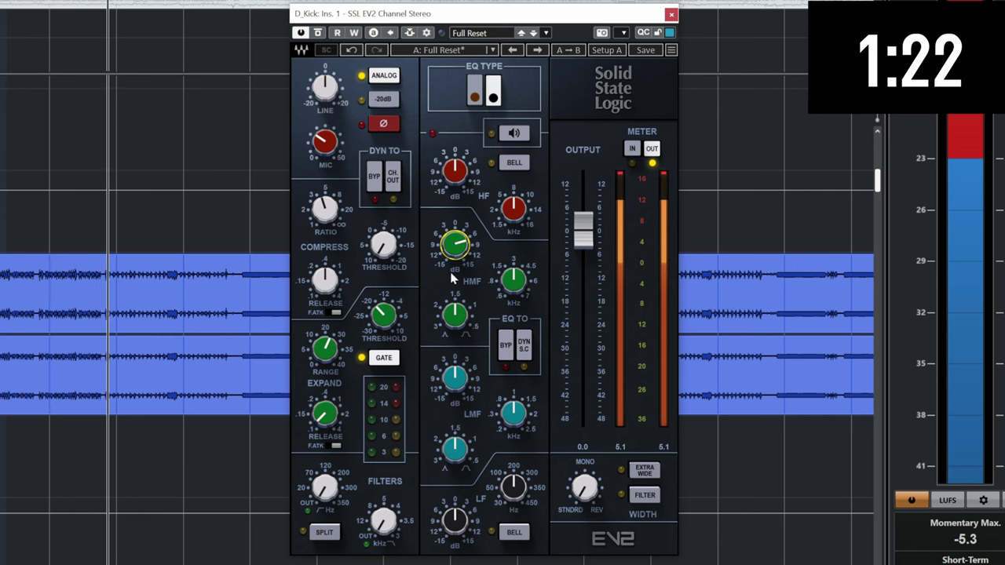
pyautogui.moveTo(456, 171)
pyautogui.mouseDown()
pyautogui.moveTo(455, 148)
pyautogui.moveTo(456, 158)
pyautogui.mouseUp()
pyautogui.moveTo(456, 245); pyautogui.dragTo(455, 275)
# - Increase the kick gate's range and threshold, set its release to 0.13, and engage the high-pass filter at 48.2 Hz
pyautogui.moveTo(325, 350); pyautogui.dragTo(325, 328)
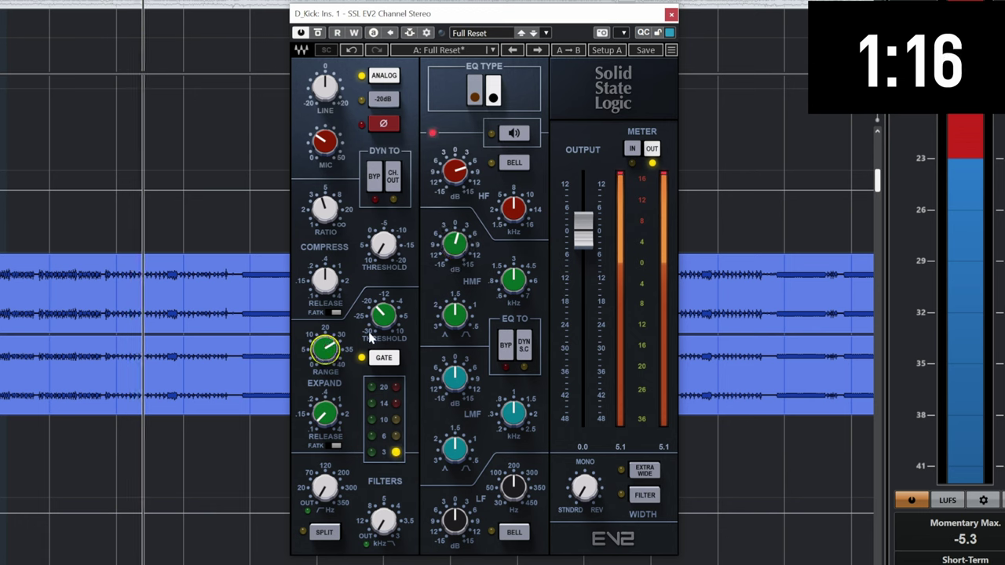
pyautogui.moveTo(383, 317); pyautogui.dragTo(383, 295)
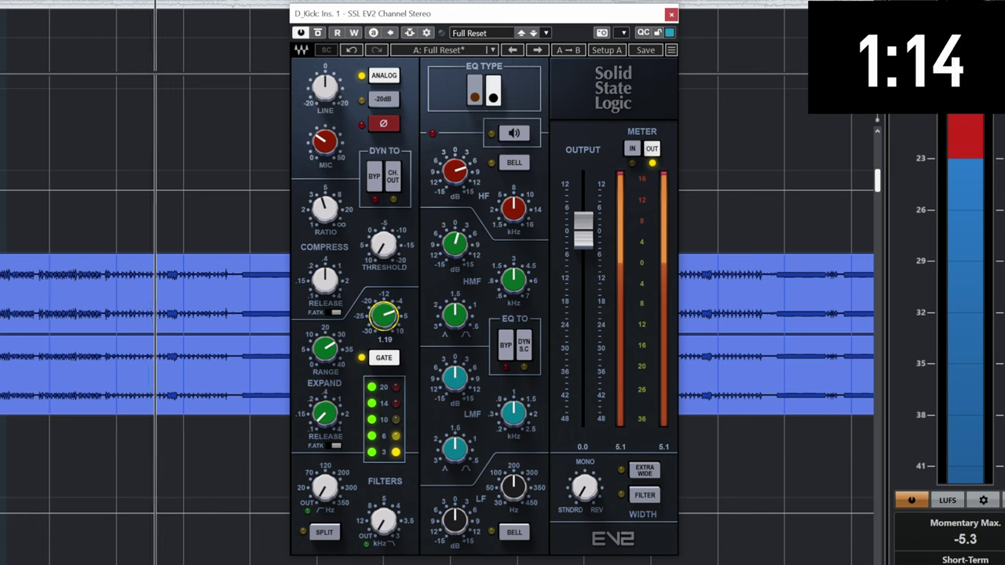
pyautogui.moveTo(324, 413); pyautogui.dragTo(324, 436)
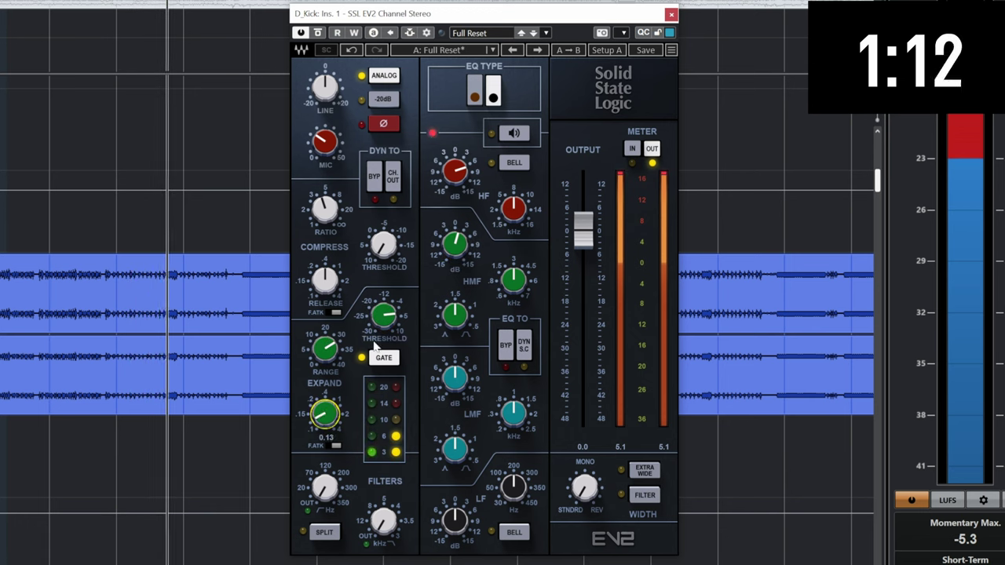
pyautogui.moveTo(383, 317); pyautogui.dragTo(383, 310)
pyautogui.click(454, 519)
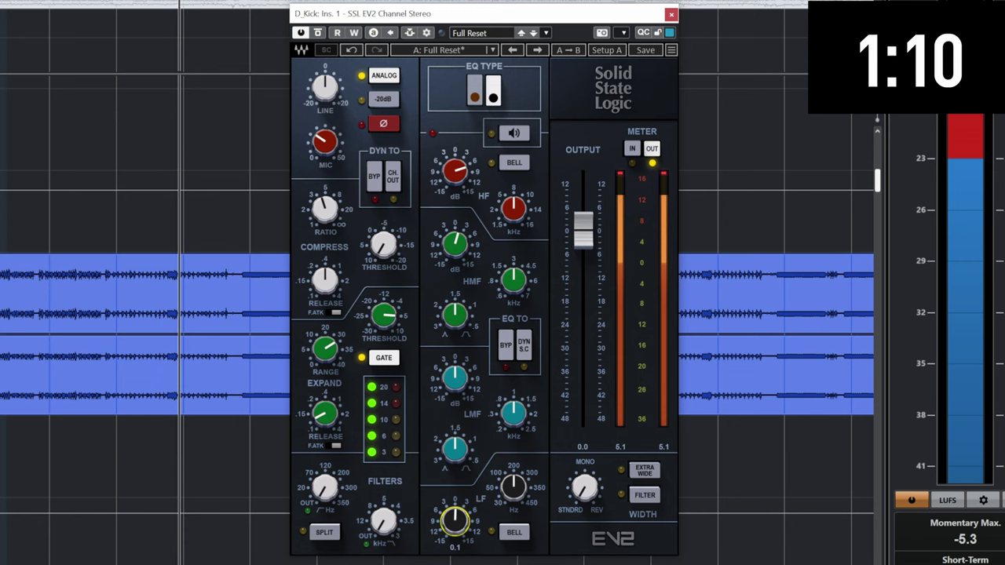
pyautogui.moveTo(324, 488); pyautogui.dragTo(324, 478)
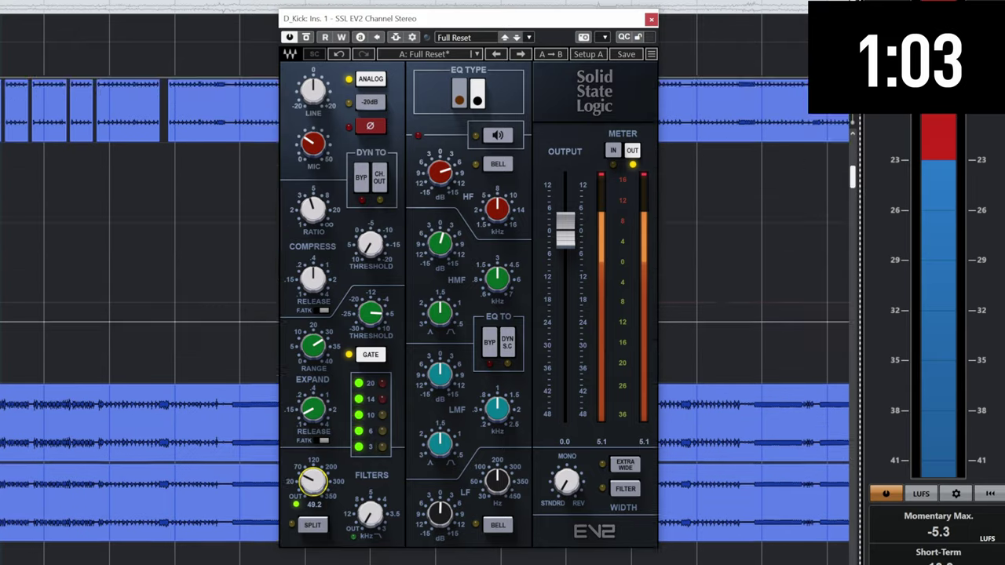
# - Activate Trigger_2 on the D_Kick In track, close the kick's channel strip, and audition the kick together with the D_Snare group
pyautogui.scroll(3, 184, 442)
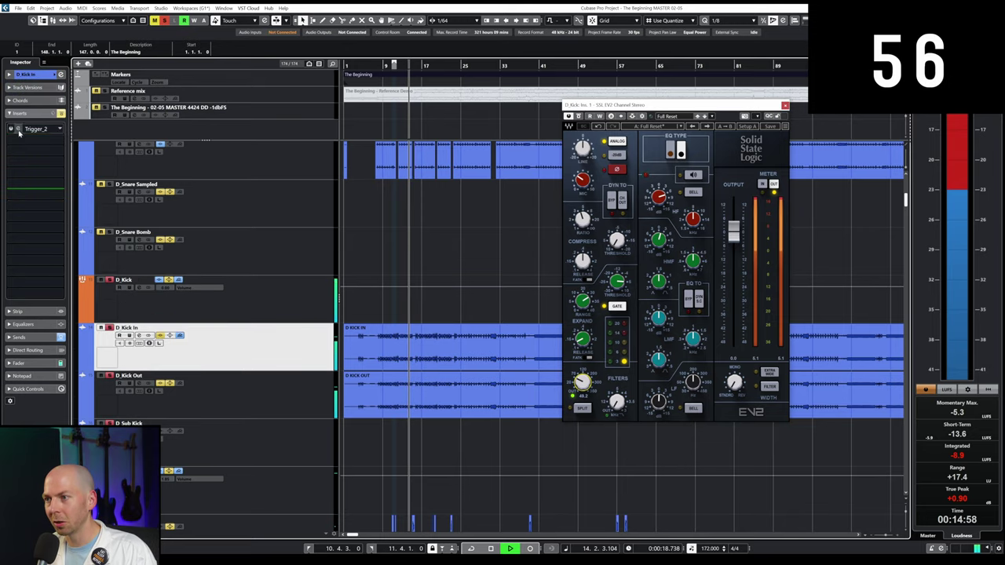
pyautogui.click(20, 130)
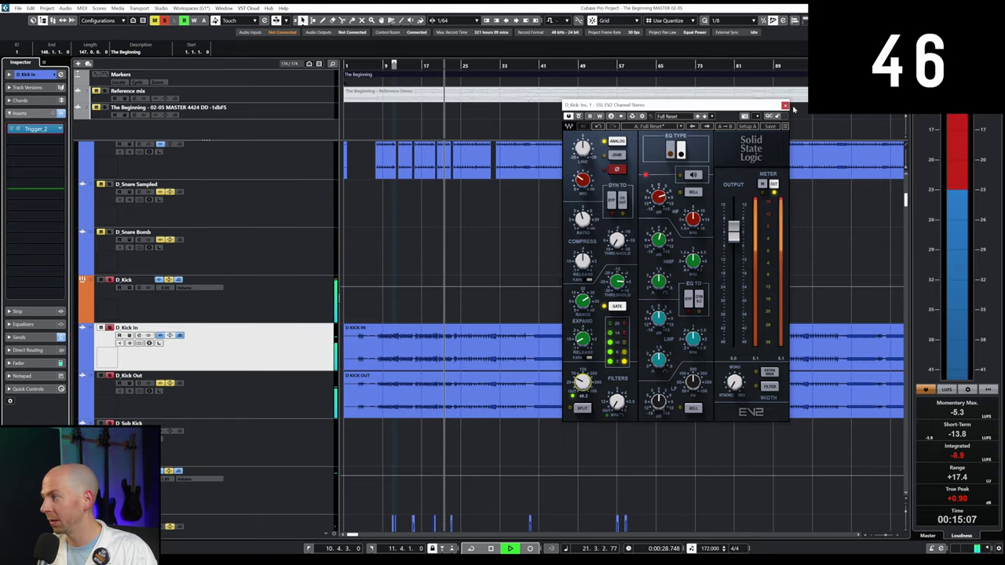
pyautogui.click(785, 105)
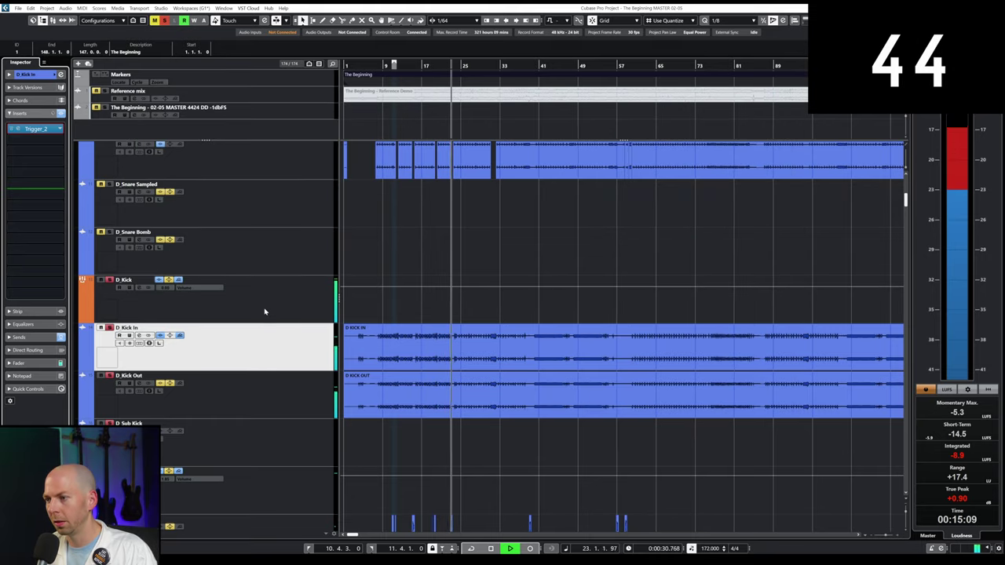
pyautogui.scroll(4, 280, 344)
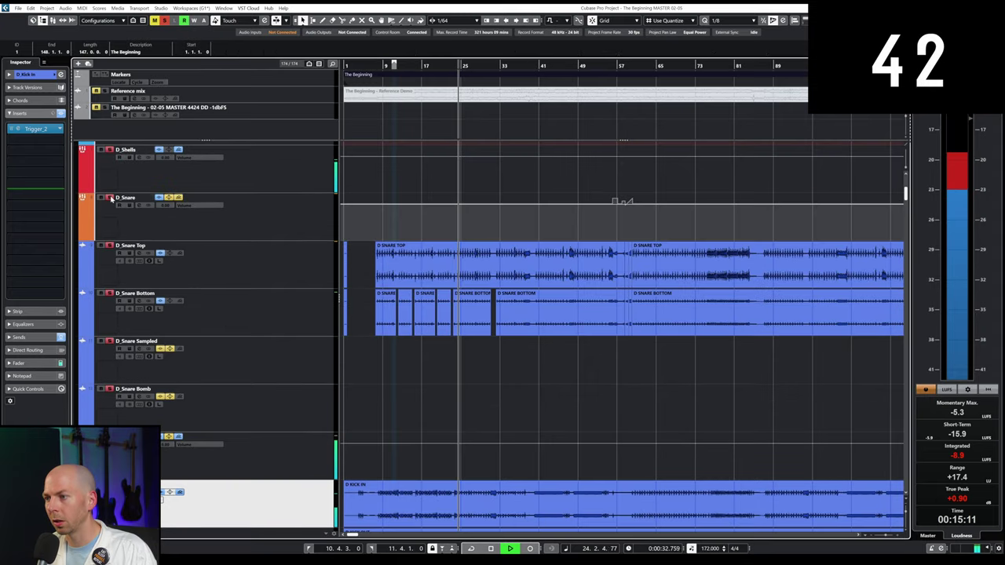
pyautogui.scroll(-6, 215, 335)
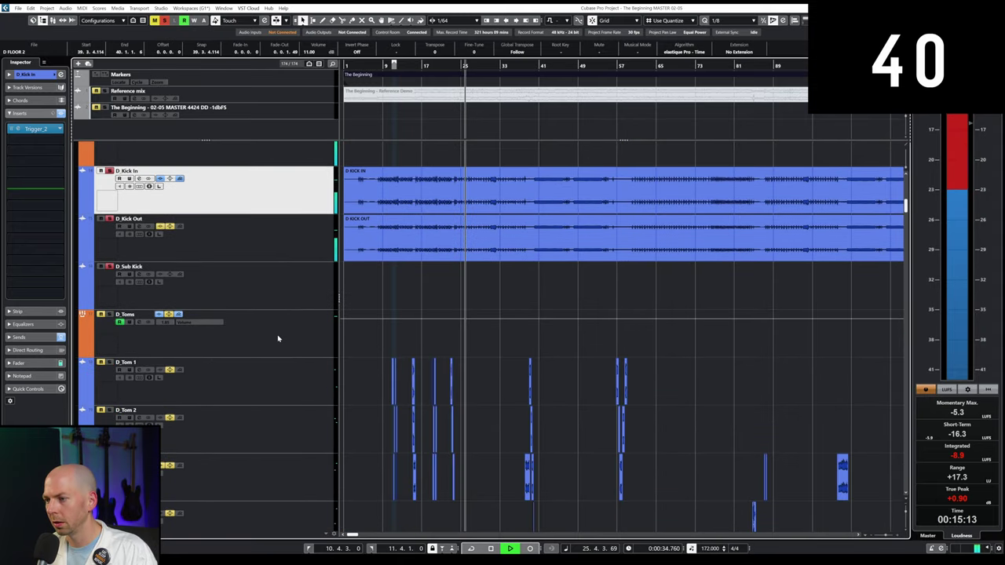
# - Activate Trigger_2 on the D_Tom 1, D_Tom 2, D_Tom 3 and D_Tom 4 tracks and solo the D_Toms group
pyautogui.click(277, 338)
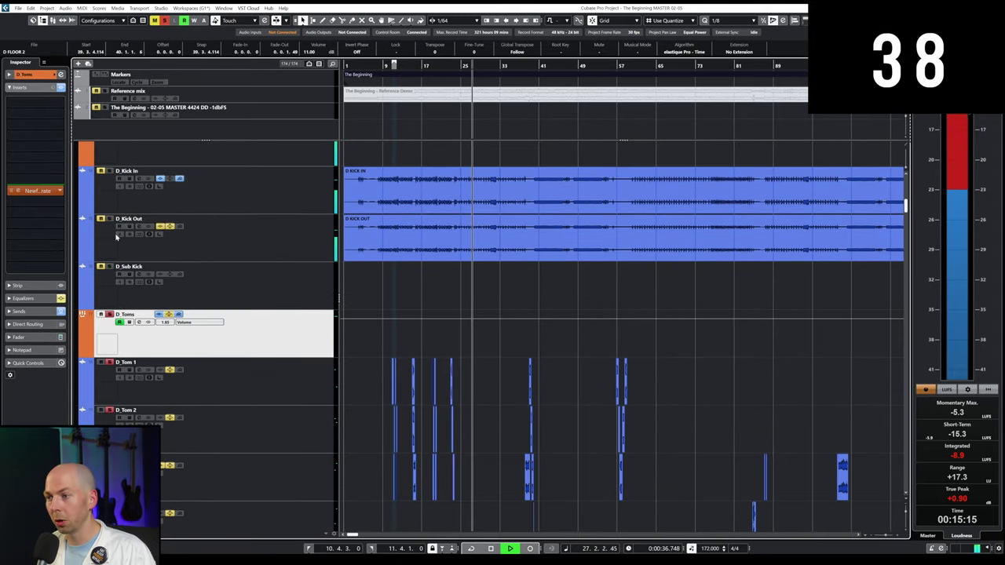
pyautogui.scroll(-3, 285, 381)
pyautogui.click(248, 234)
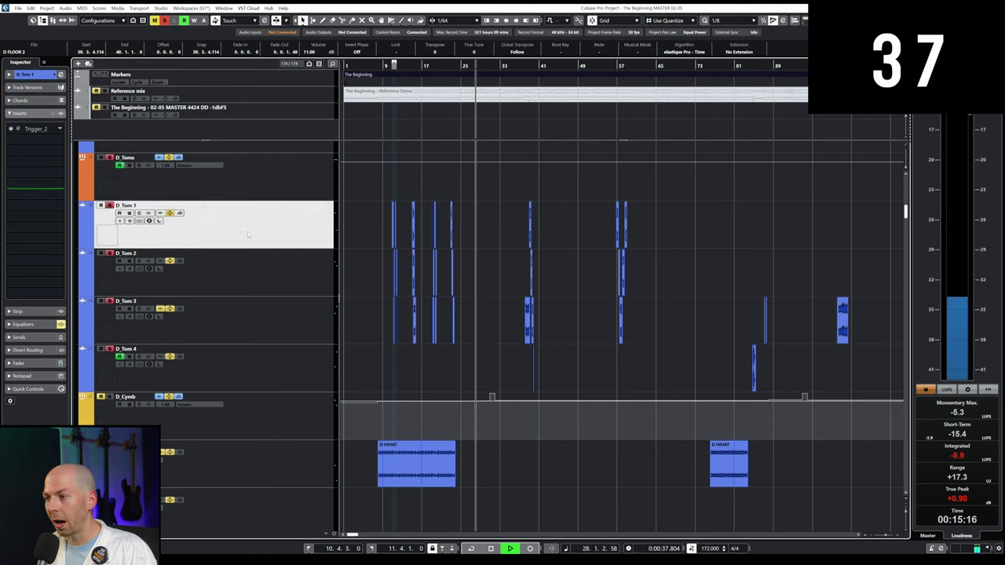
pyautogui.click(17, 129)
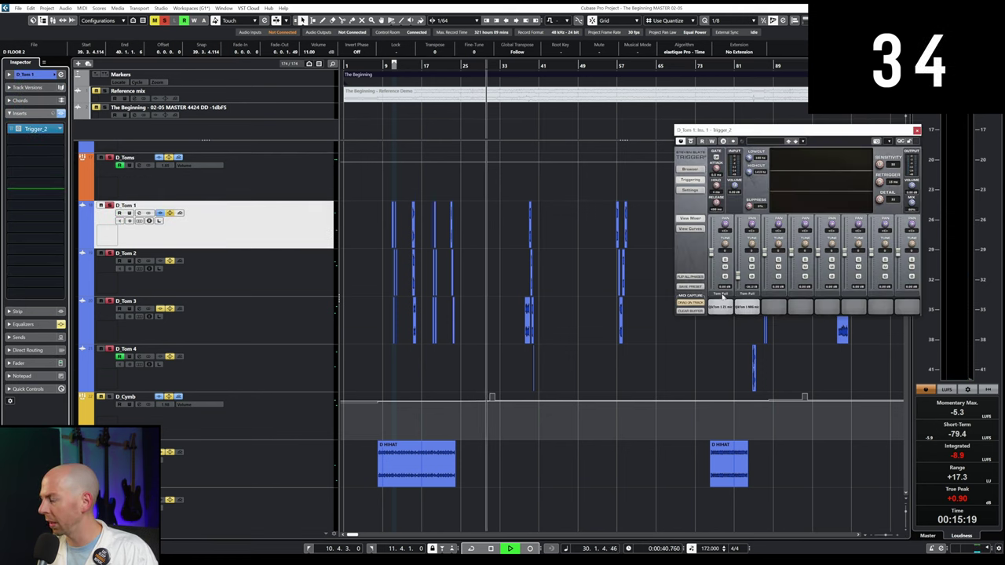
pyautogui.click(251, 259)
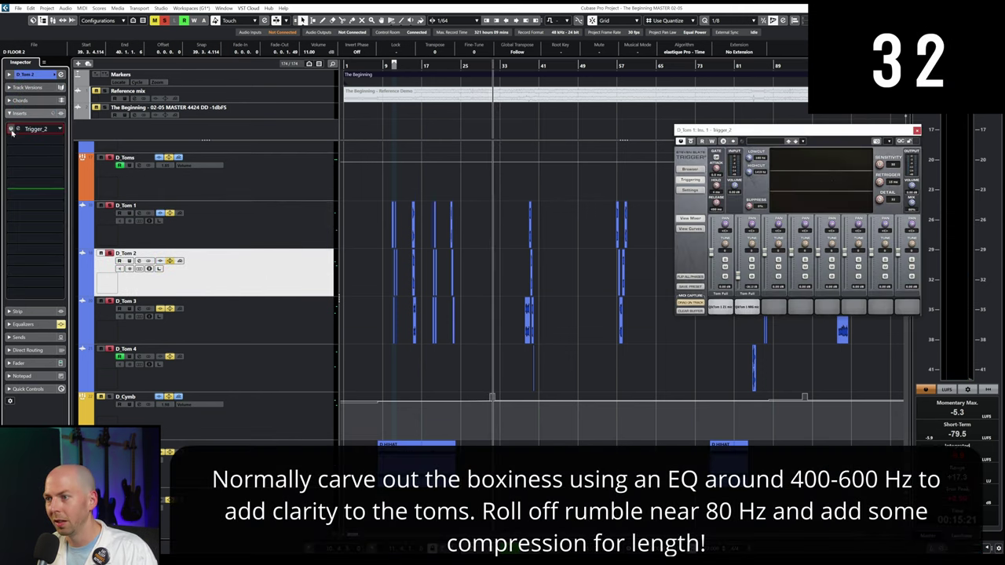
pyautogui.click(265, 322)
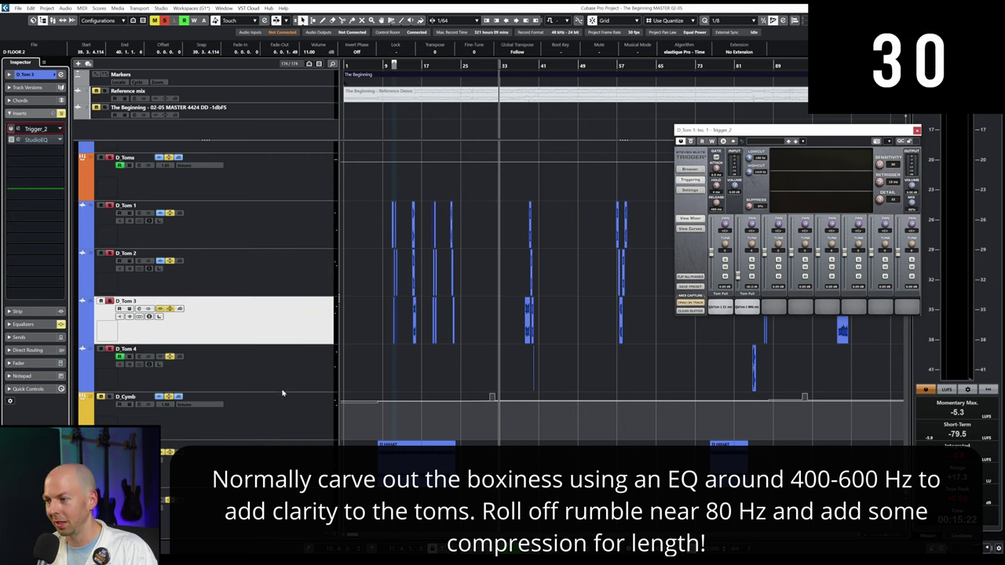
pyautogui.press('Down')
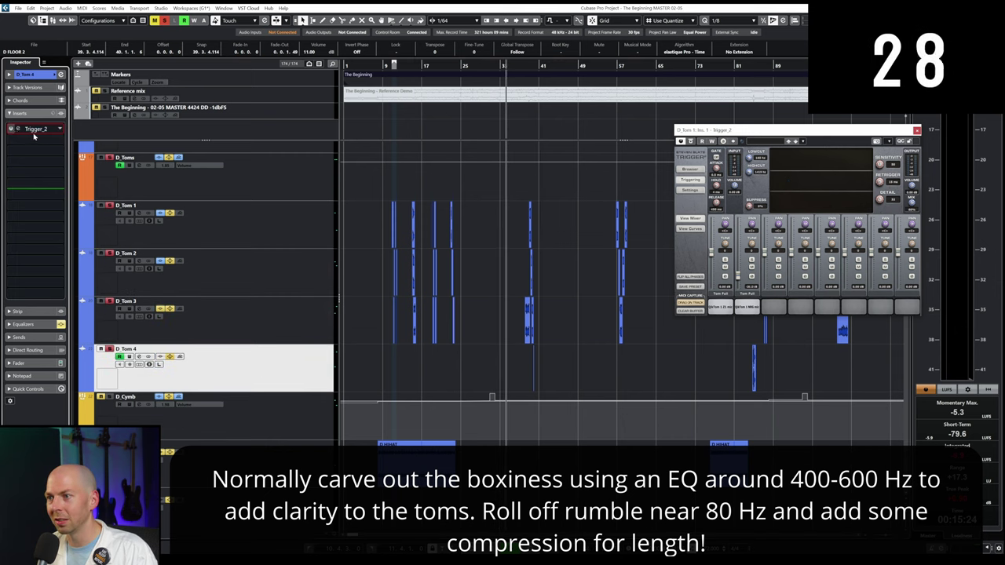
pyautogui.click(245, 182)
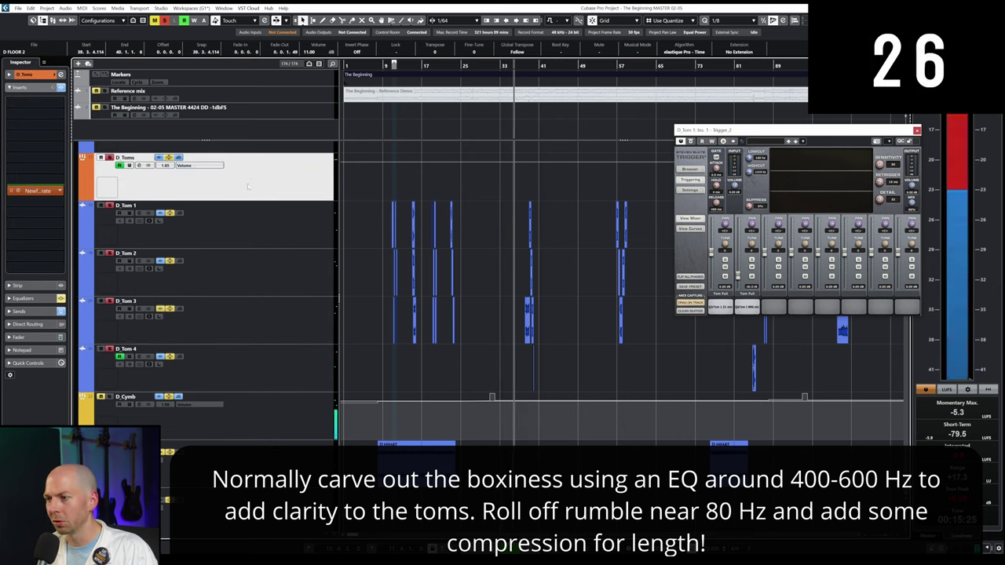
# - Insert StudioEQ in the second insert slot of the D_Cymb group during playback
pyautogui.click(262, 405)
pyautogui.scroll(-3, 262, 404)
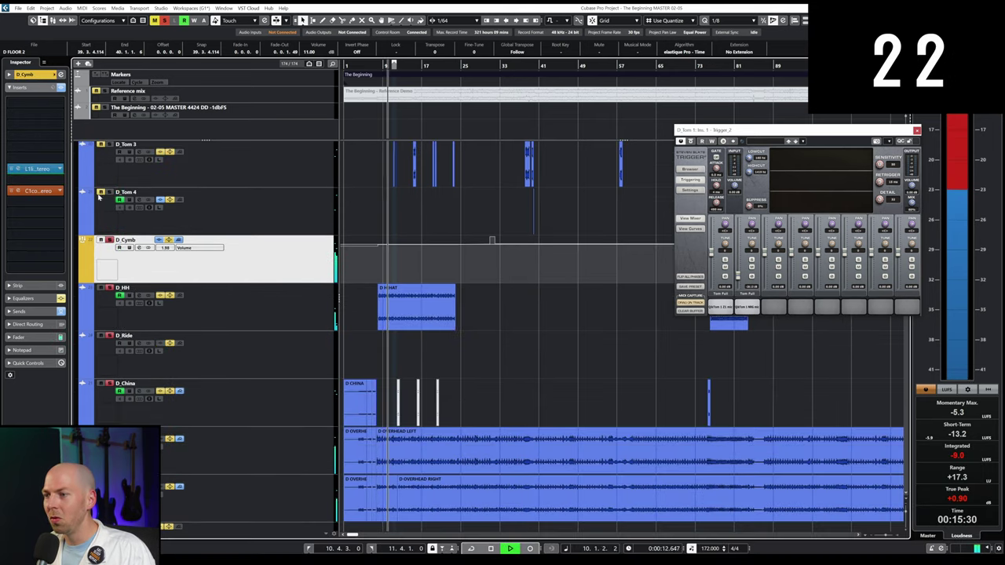
pyautogui.click(40, 118)
pyautogui.write('studio')
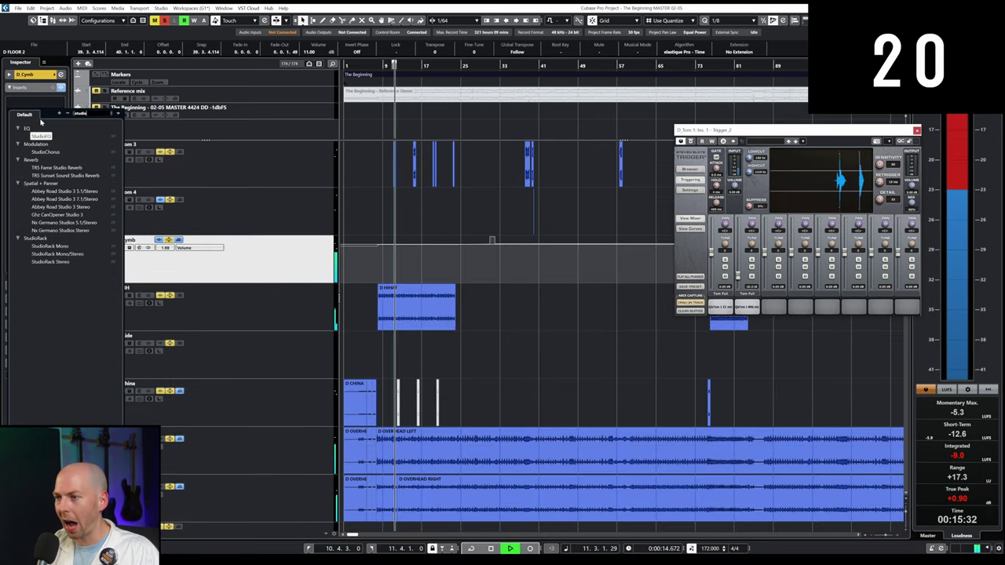
pyautogui.press('Return')
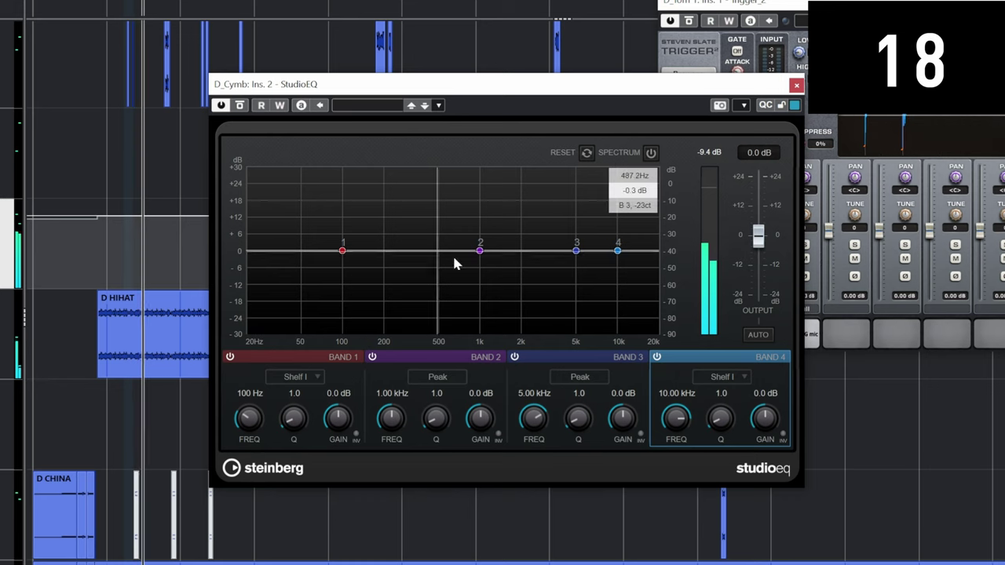
# - Cut the cymbals by 13.9 dB at 375 Hz and 23.6 dB with a 64 Hz low shelf, adjust band 3, and close StudioEQ
pyautogui.moveTo(578, 264); pyautogui.dragTo(561, 248)
pyautogui.moveTo(444, 221); pyautogui.dragTo(420, 292)
pyautogui.moveTo(342, 251); pyautogui.dragTo(316, 321)
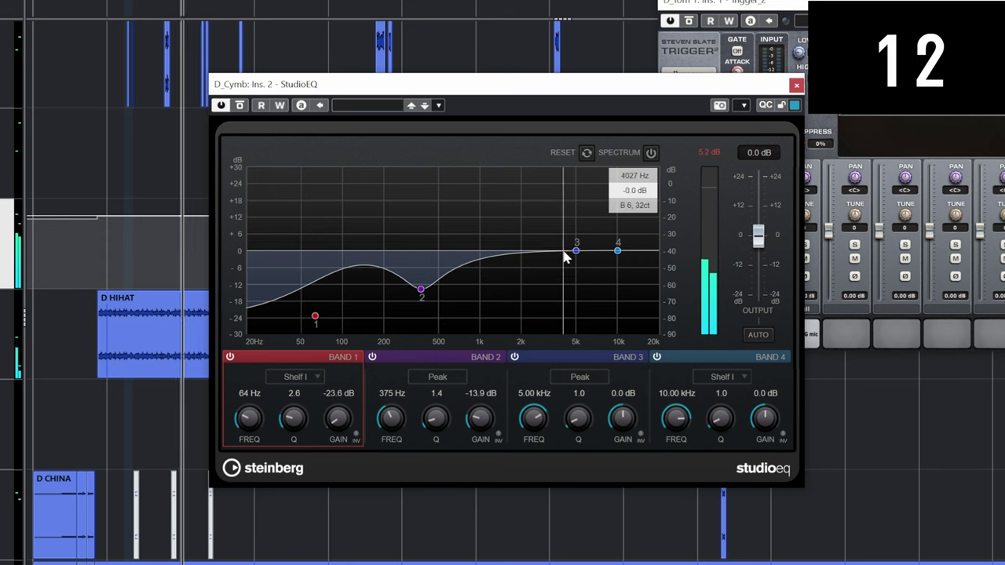
pyautogui.moveTo(576, 252); pyautogui.dragTo(657, 262)
pyautogui.click(797, 86)
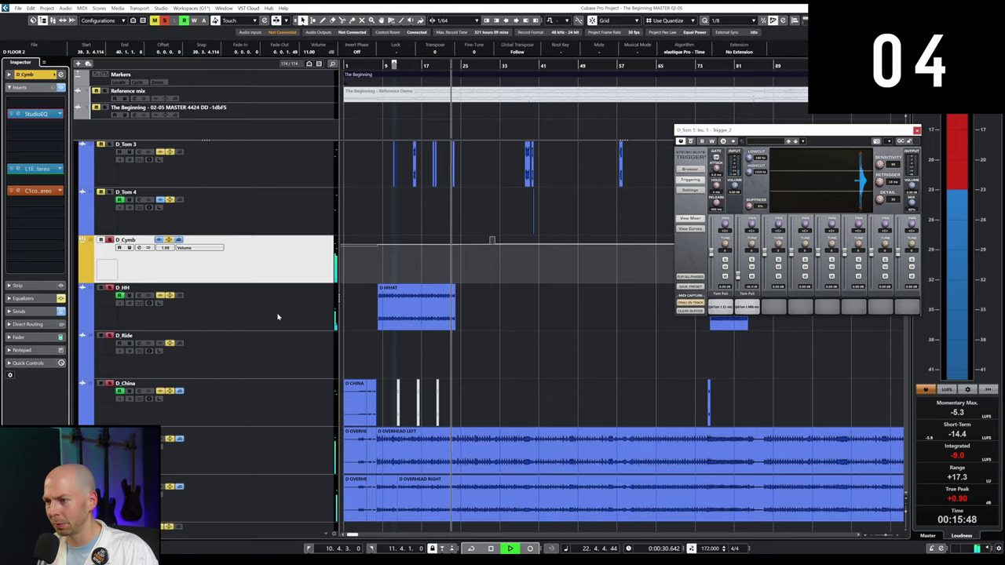
# - Select and solo the D_Room group
pyautogui.scroll(-5, 276, 319)
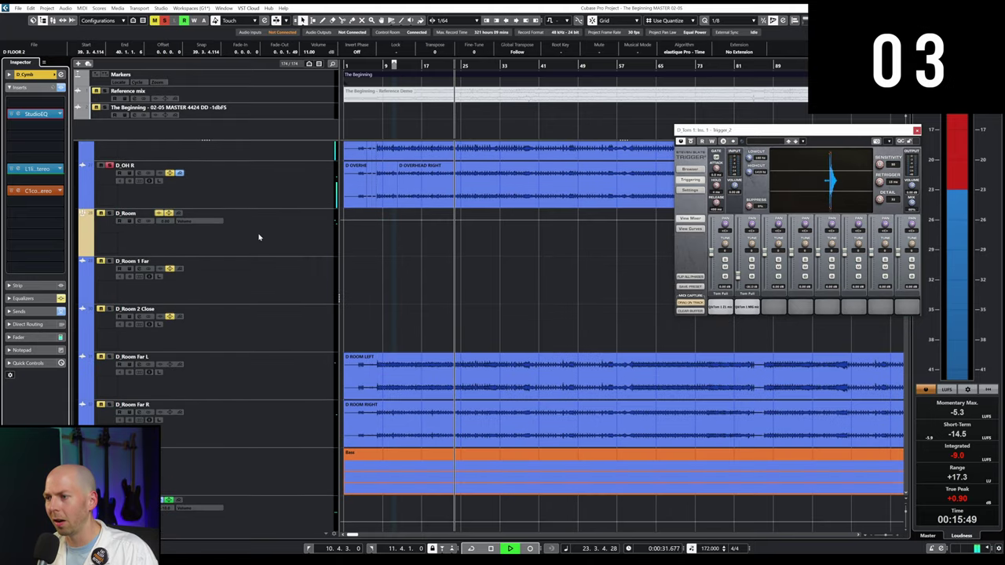
pyautogui.click(259, 237)
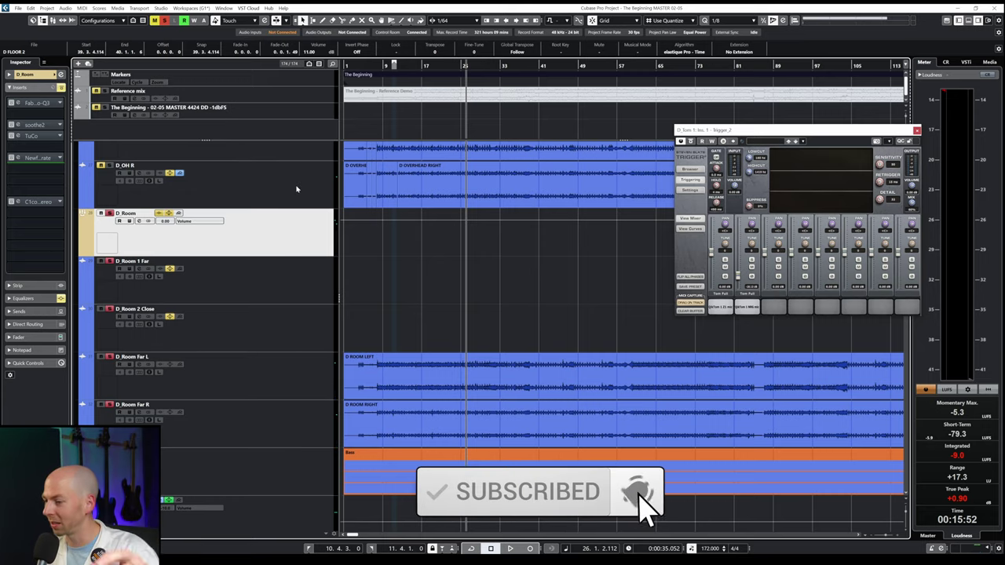
# - Open and activate FabFilter Pro-Q 3 on the D_Room group during playback and reload its Clean preset
pyautogui.moveTo(433, 65); pyautogui.dragTo(433, 74)
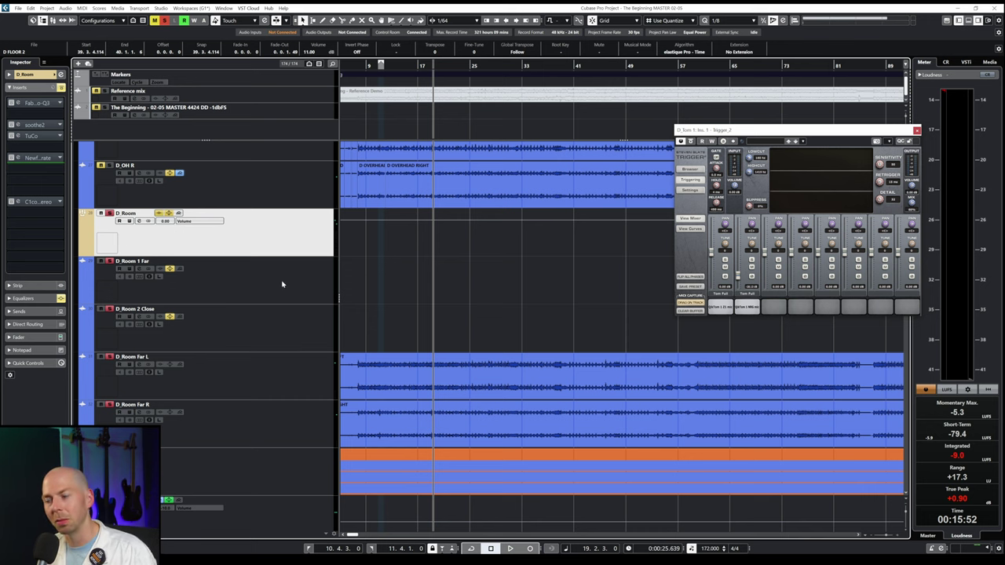
pyautogui.click(11, 103)
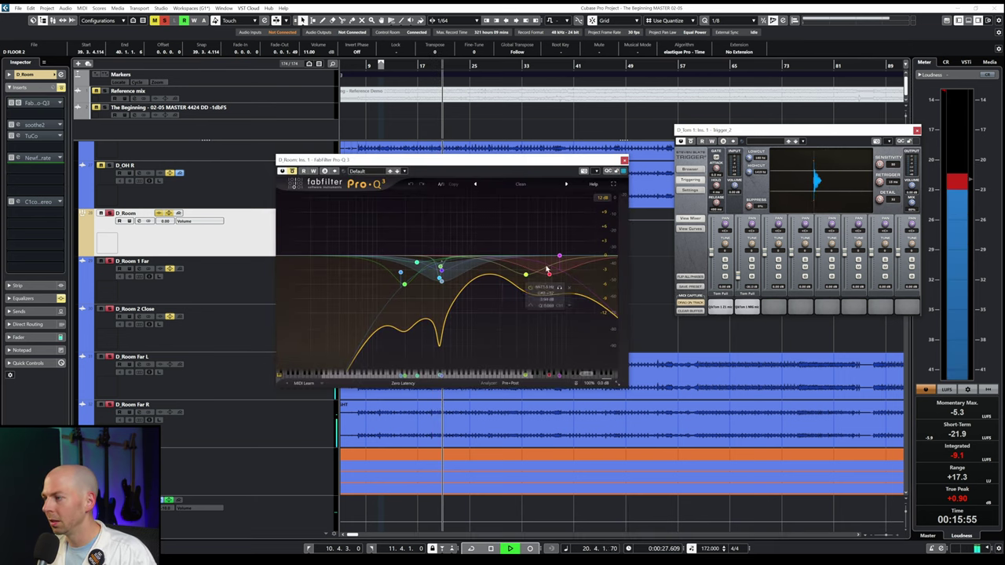
pyautogui.click(521, 185)
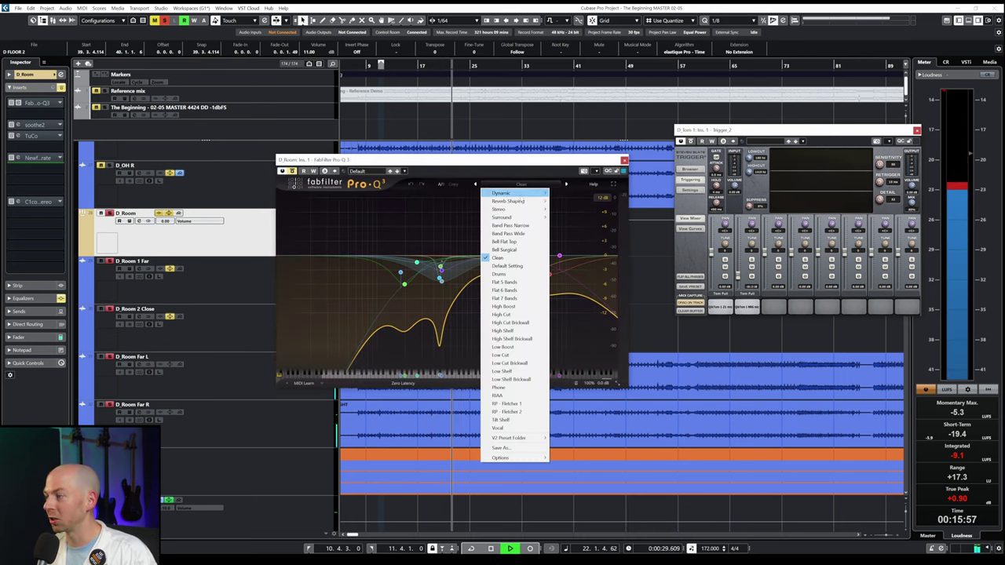
pyautogui.click(517, 256)
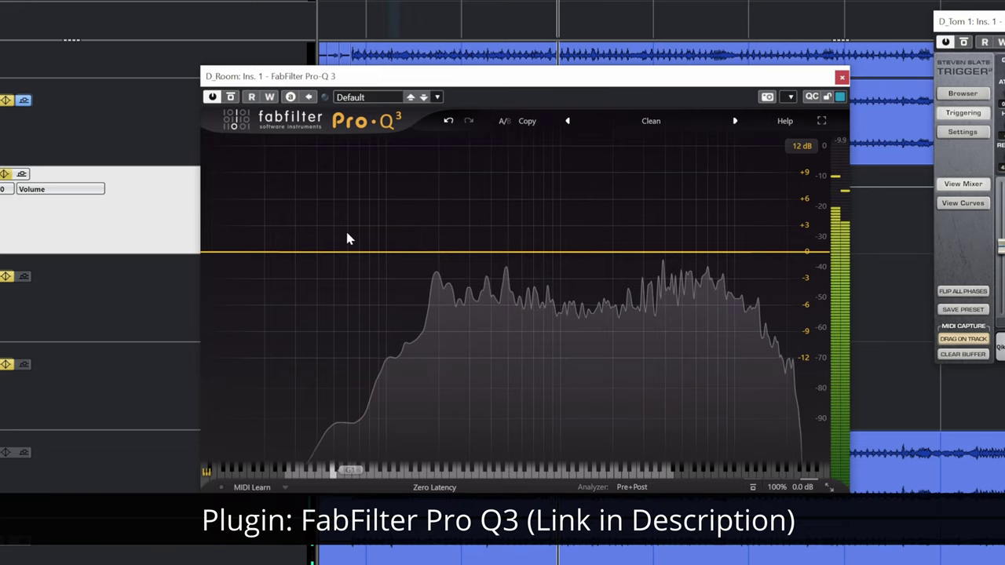
# - Add a 12 dB/oct low cut to the room EQ and a bell cut of about 6.3 dB near 6455 Hz
pyautogui.click(236, 255)
pyautogui.moveTo(235, 254); pyautogui.dragTo(455, 259)
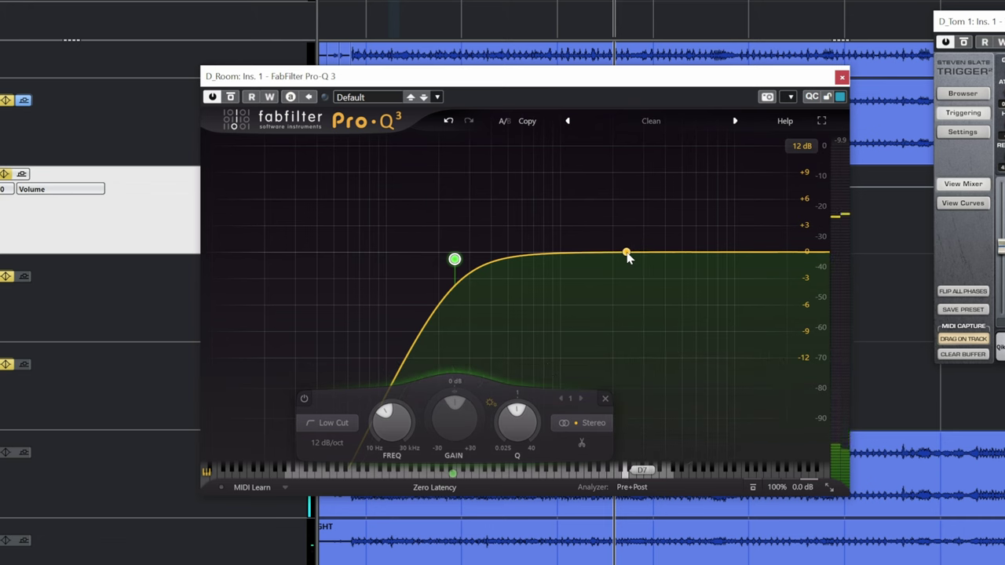
pyautogui.moveTo(626, 254); pyautogui.dragTo(702, 147)
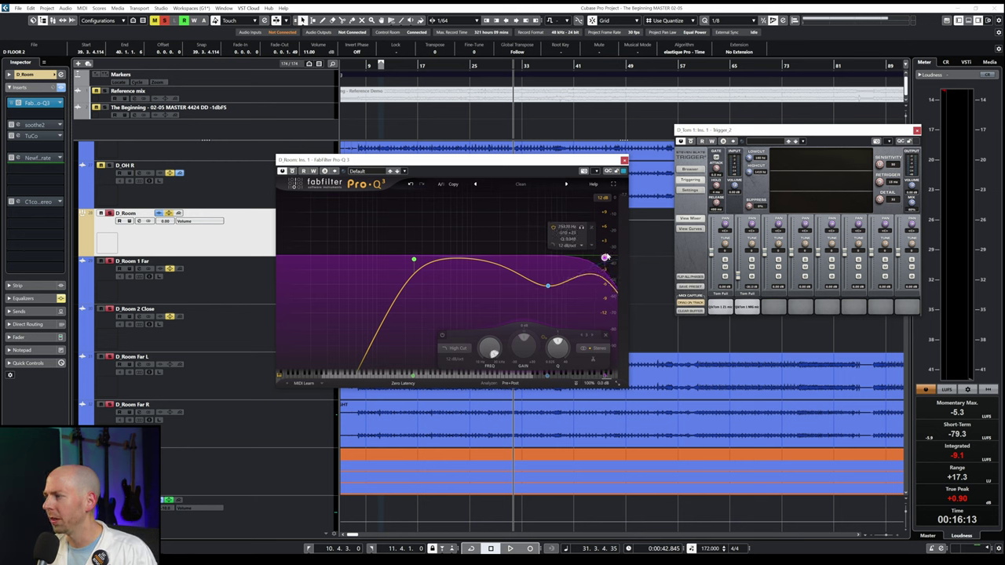
# - Roll off the rooms' top end with a 12 dB/oct high cut and add a low-mid bell cut of about 4 dB
pyautogui.press('space')
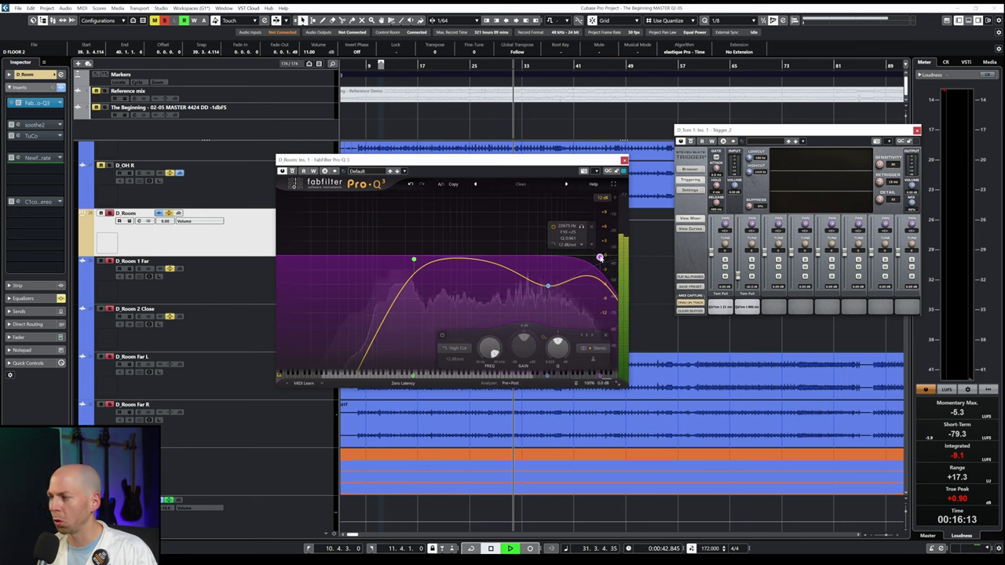
pyautogui.moveTo(600, 258); pyautogui.dragTo(578, 267)
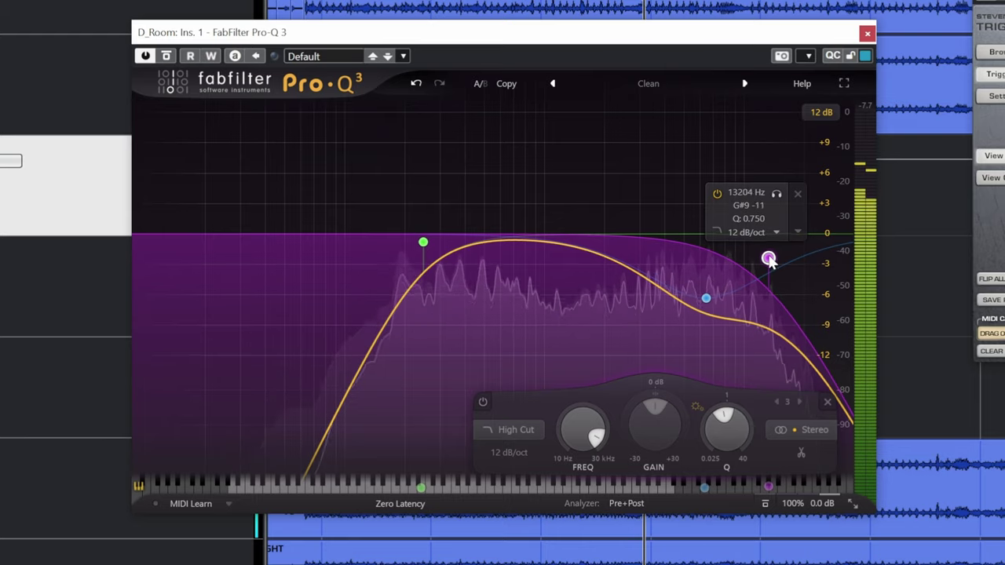
pyautogui.moveTo(768, 261); pyautogui.dragTo(758, 237)
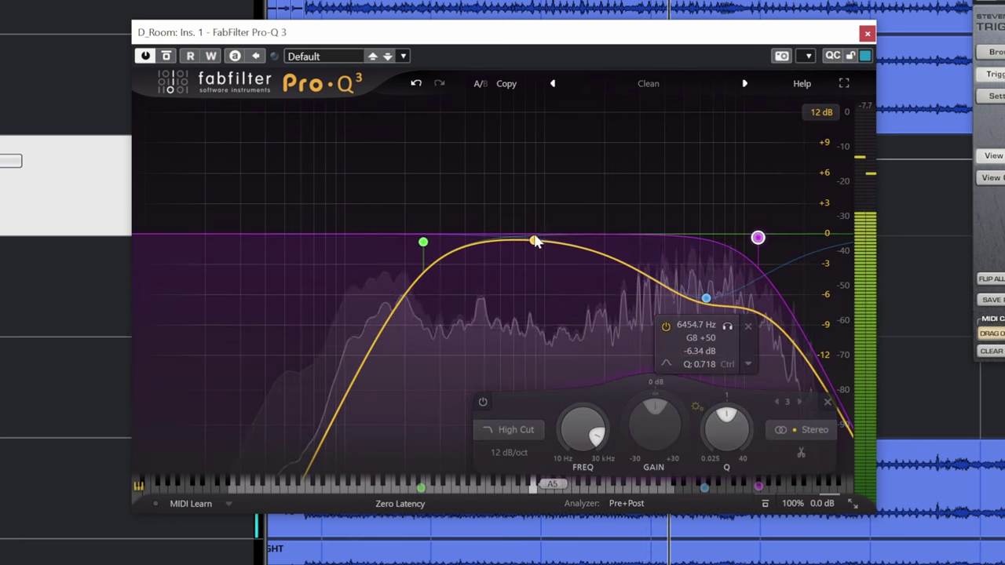
pyautogui.moveTo(534, 237); pyautogui.dragTo(498, 283)
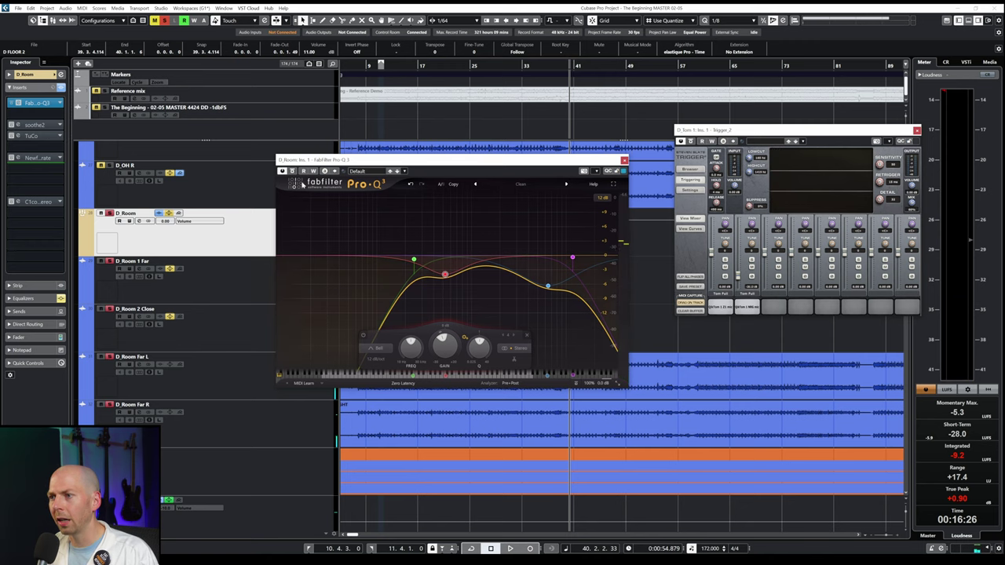
# - Insert CLA-2A Stereo in D_Room's fifth slot, set peak reduction to about 68, and close both plugin windows
pyautogui.click(28, 146)
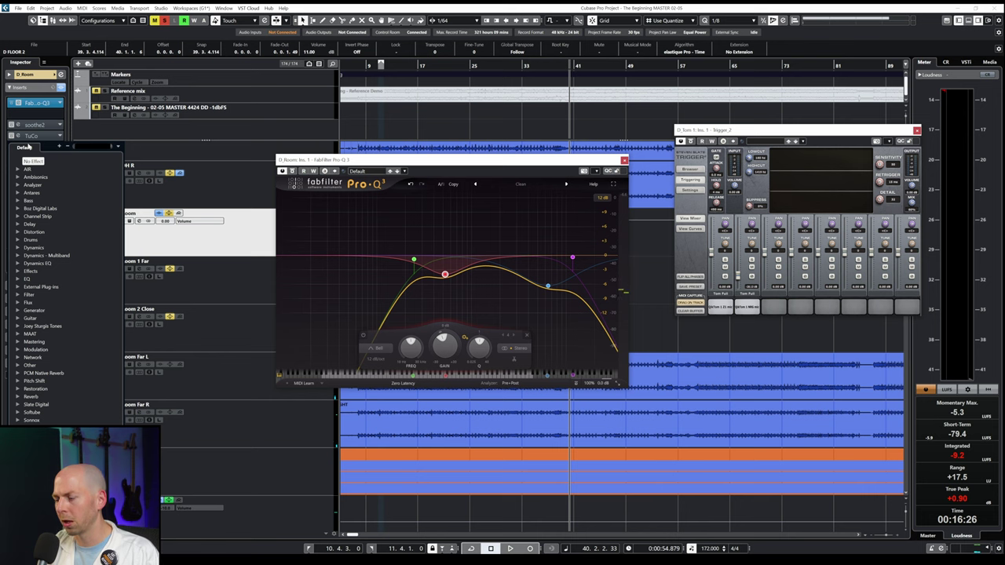
pyautogui.write('2a')
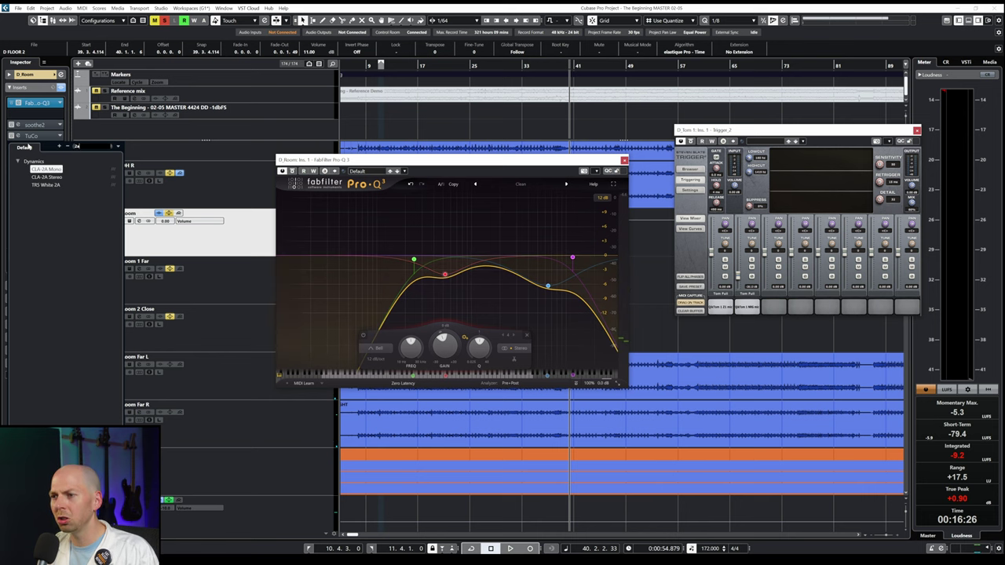
pyautogui.click(52, 178)
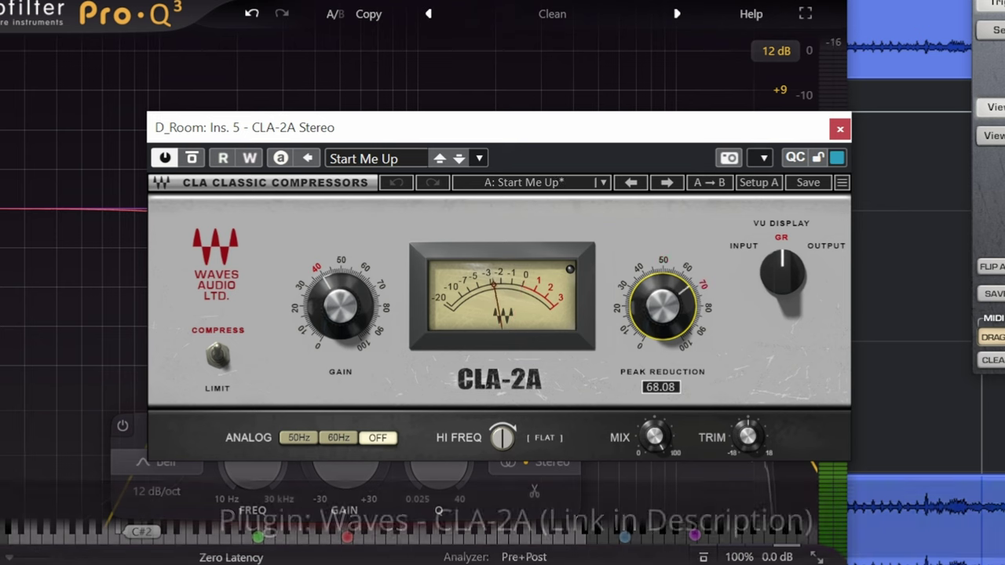
pyautogui.moveTo(664, 306); pyautogui.dragTo(663, 326)
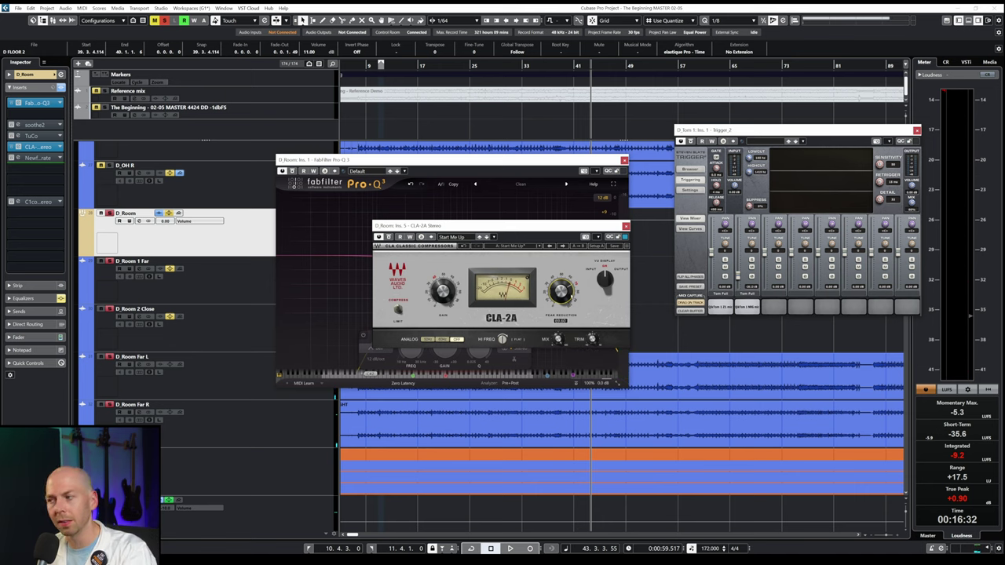
pyautogui.click(625, 227)
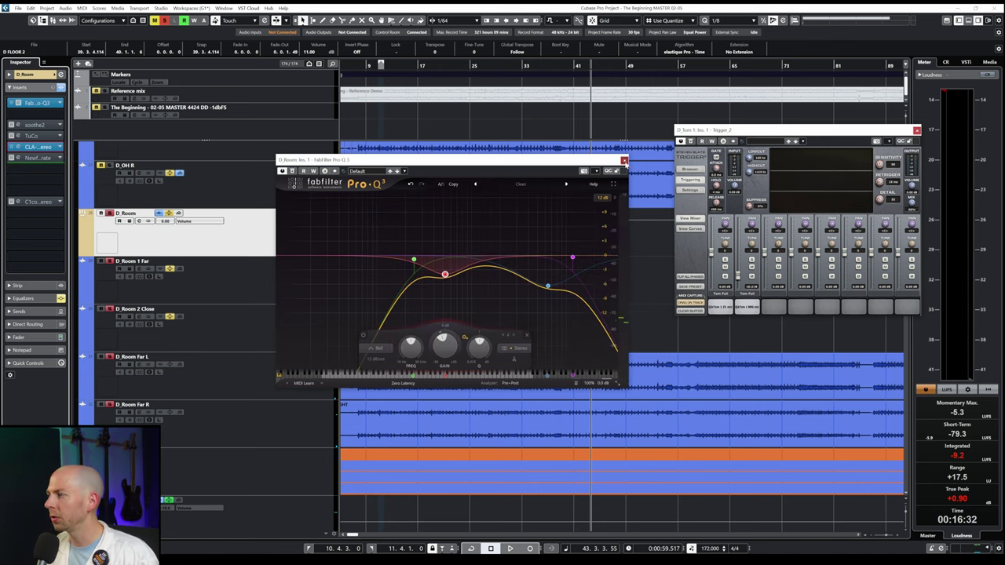
pyautogui.click(624, 160)
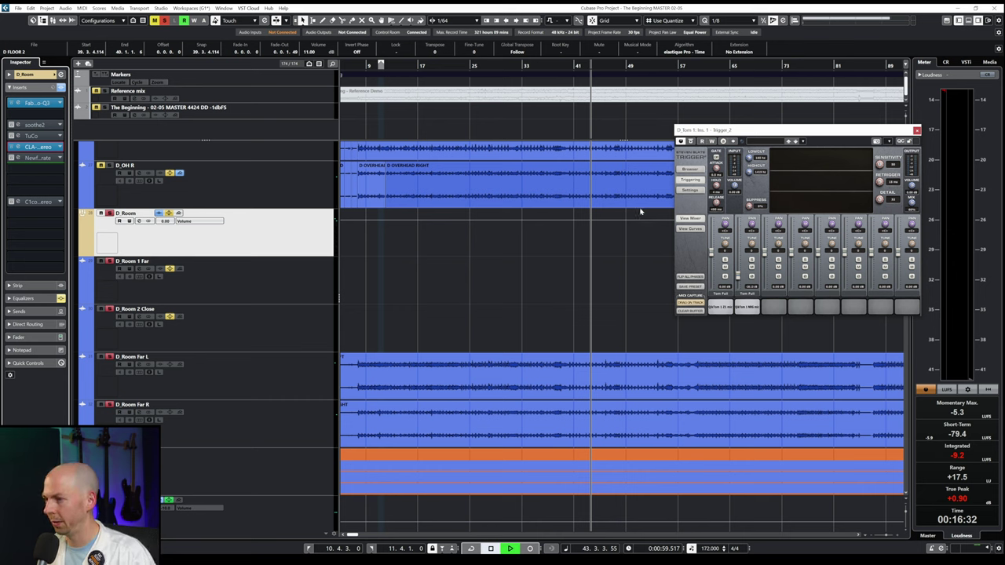
# - Audition the D_Room group, activate its Newfangled Saturate and C1 comp Stereo inserts, and close their windows
pyautogui.press('space')
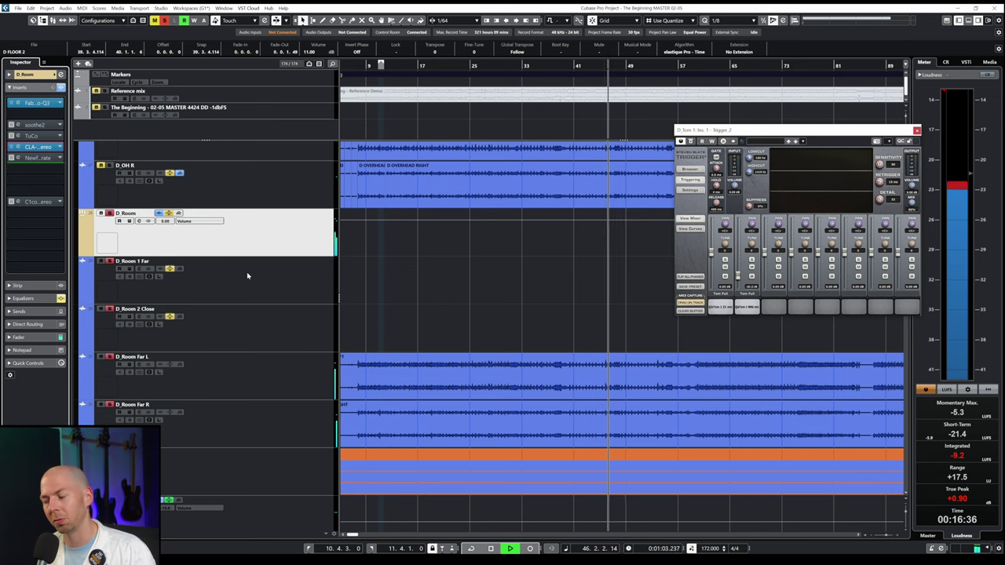
pyautogui.press('space')
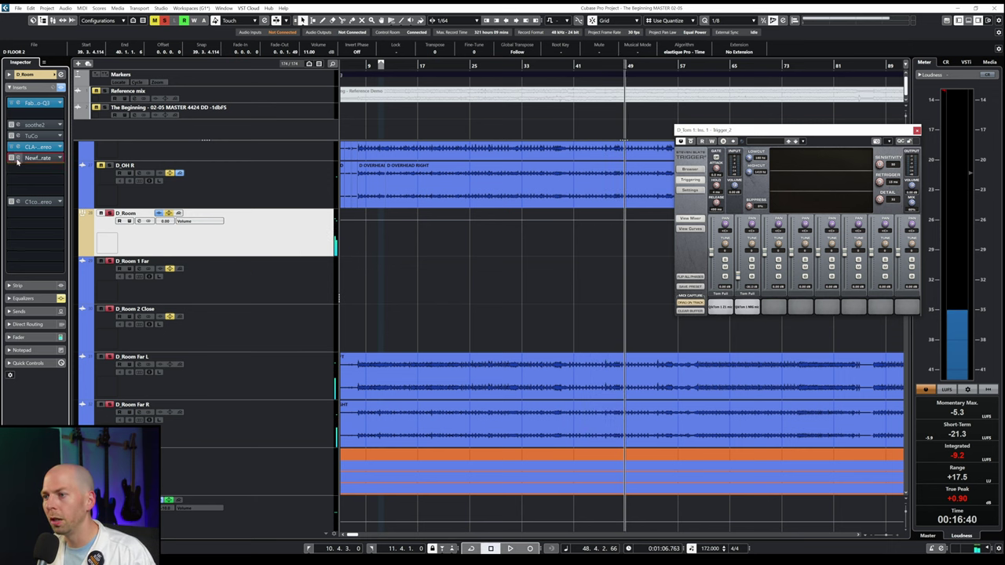
pyautogui.click(24, 158)
pyautogui.press('space')
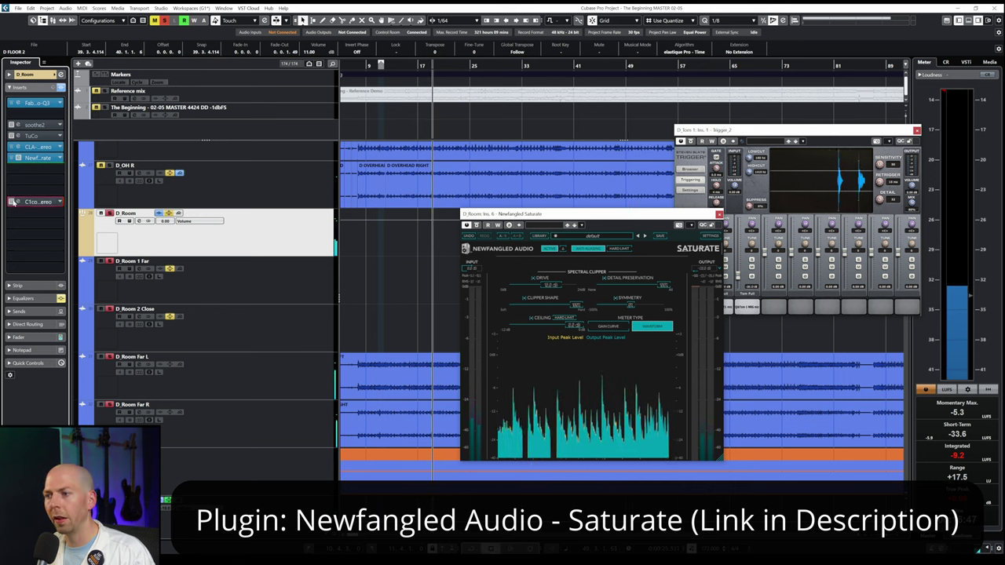
pyautogui.click(12, 201)
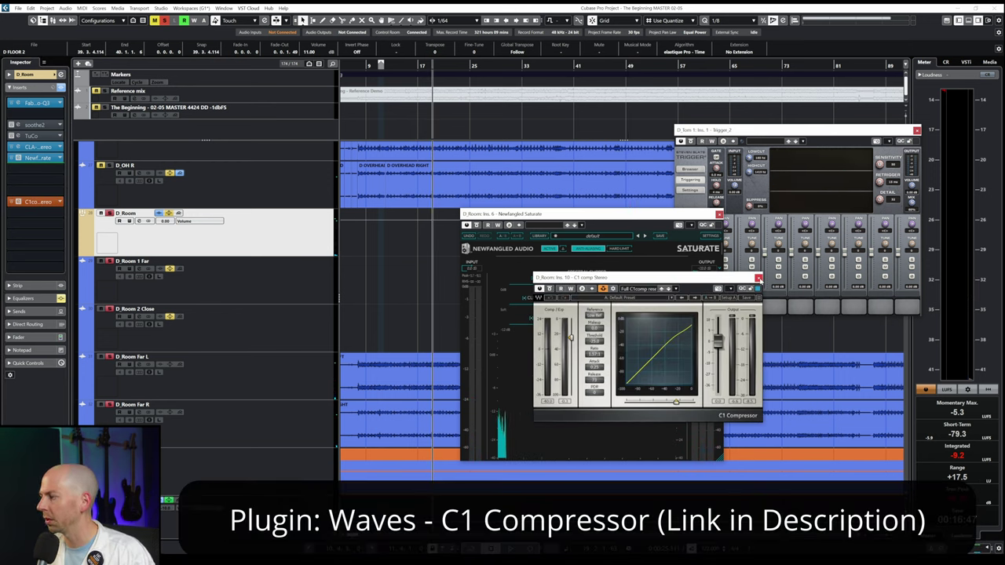
pyautogui.click(758, 279)
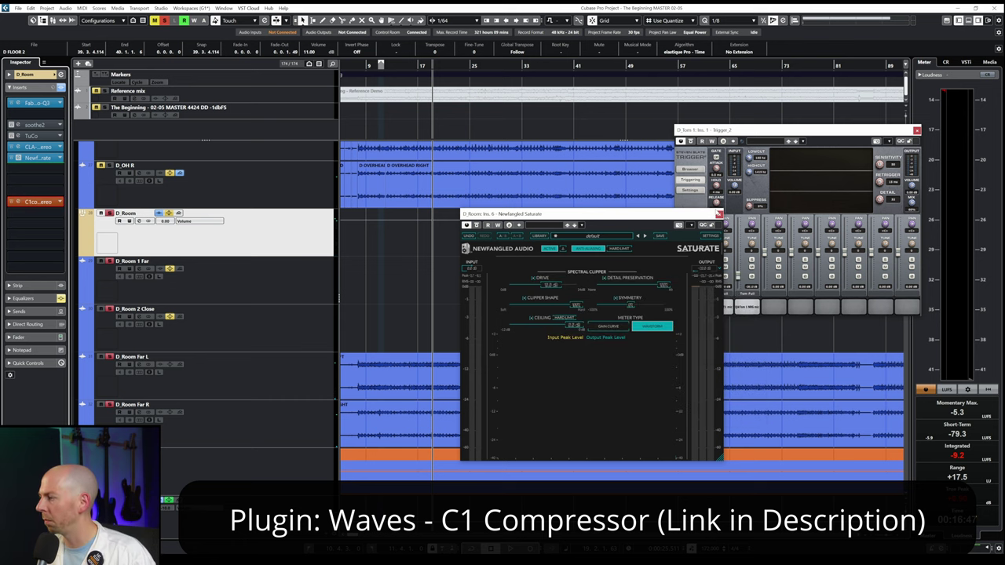
pyautogui.click(719, 213)
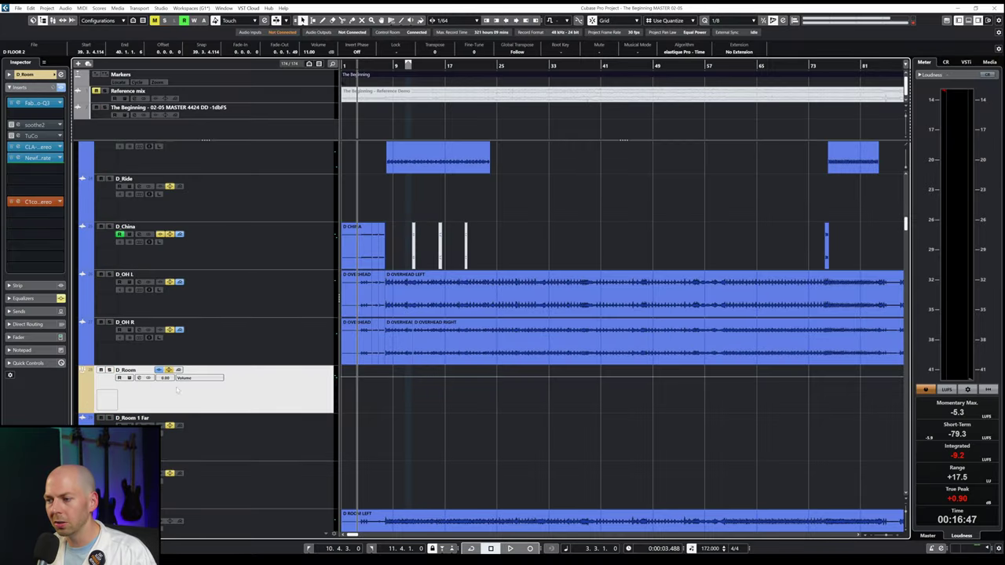
# - Solo the D_Cymb and D_Room groups together and play them back
pyautogui.scroll(5, 178, 389)
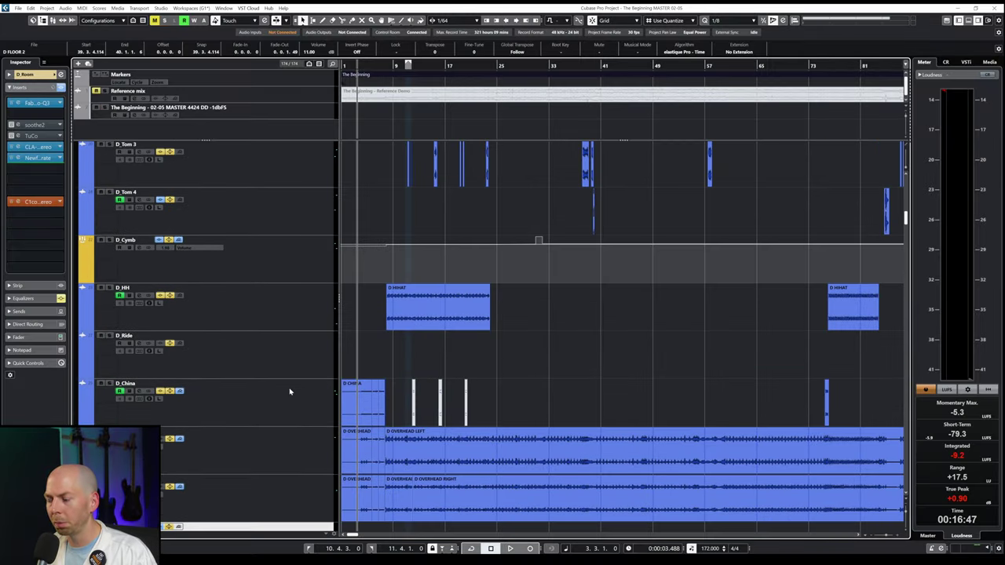
pyautogui.scroll(10, 284, 361)
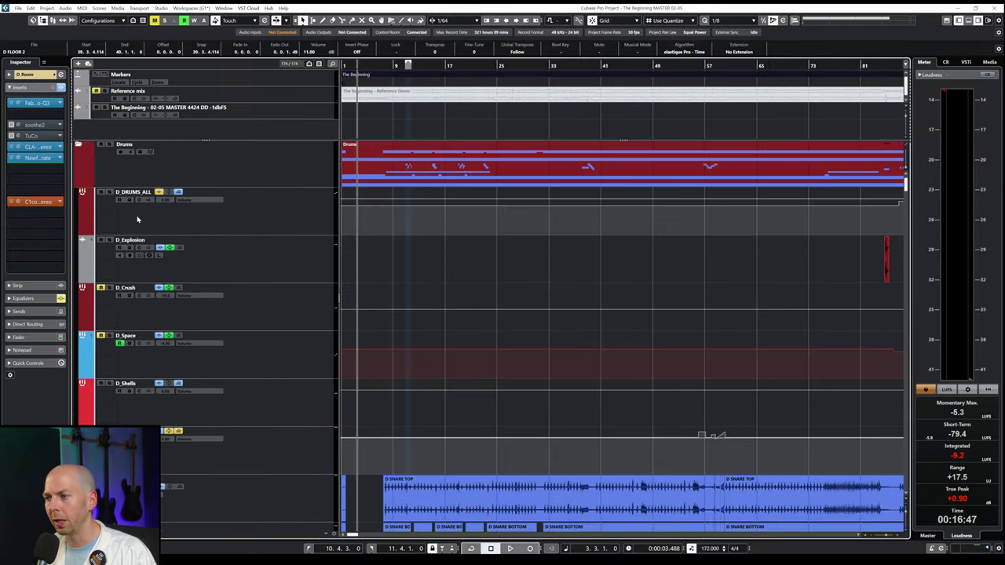
pyautogui.scroll(-8, 283, 224)
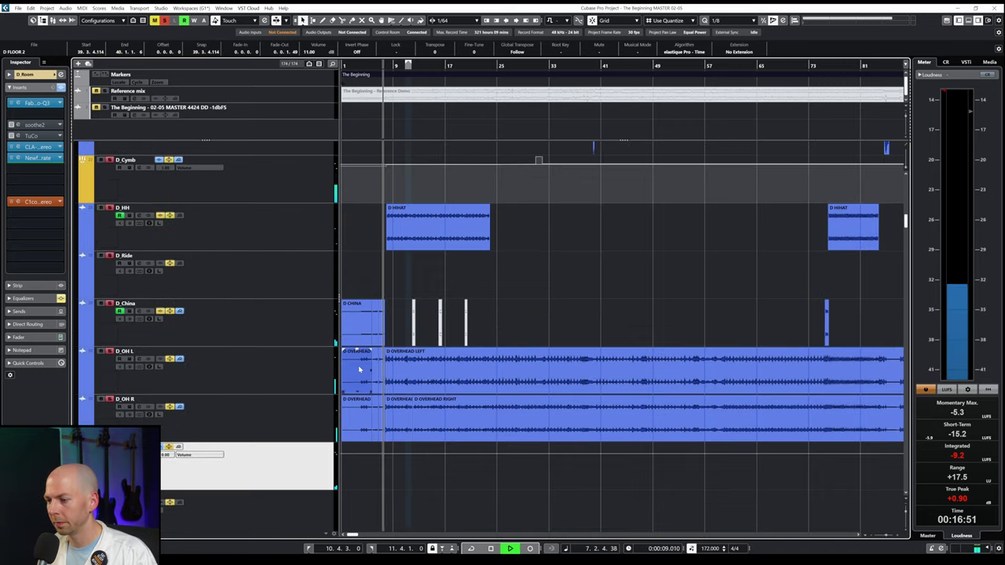
pyautogui.press('space')
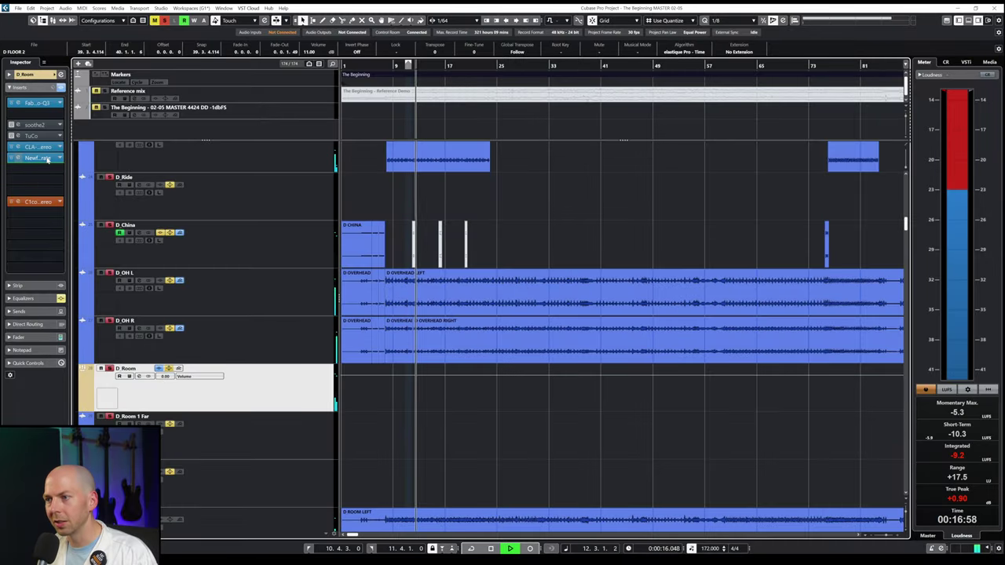
# - Place Newfangled Saturate in D_Room's seventh insert slot and load CLA-76 Stereo in the sixth slot
pyautogui.click(39, 160)
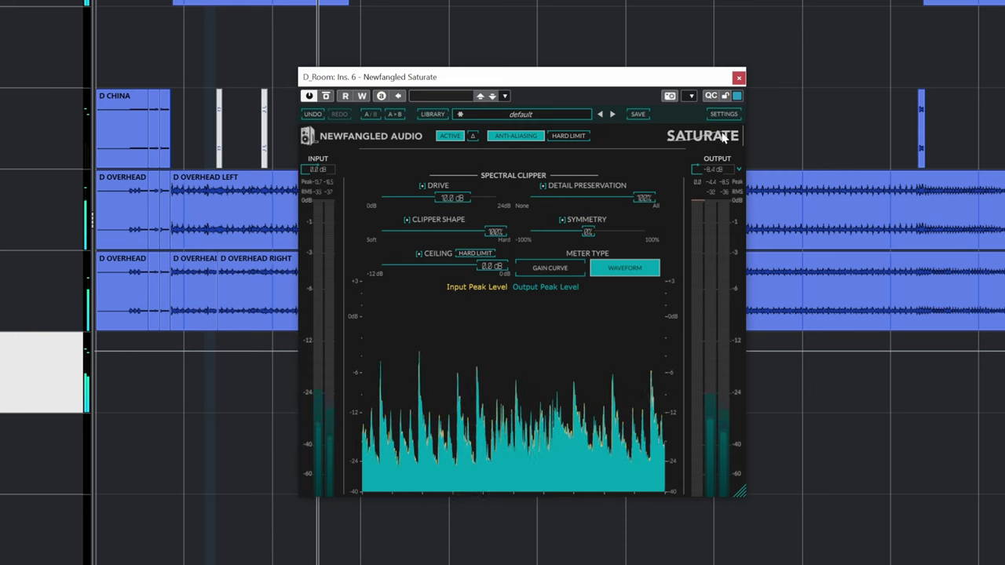
pyautogui.click(739, 77)
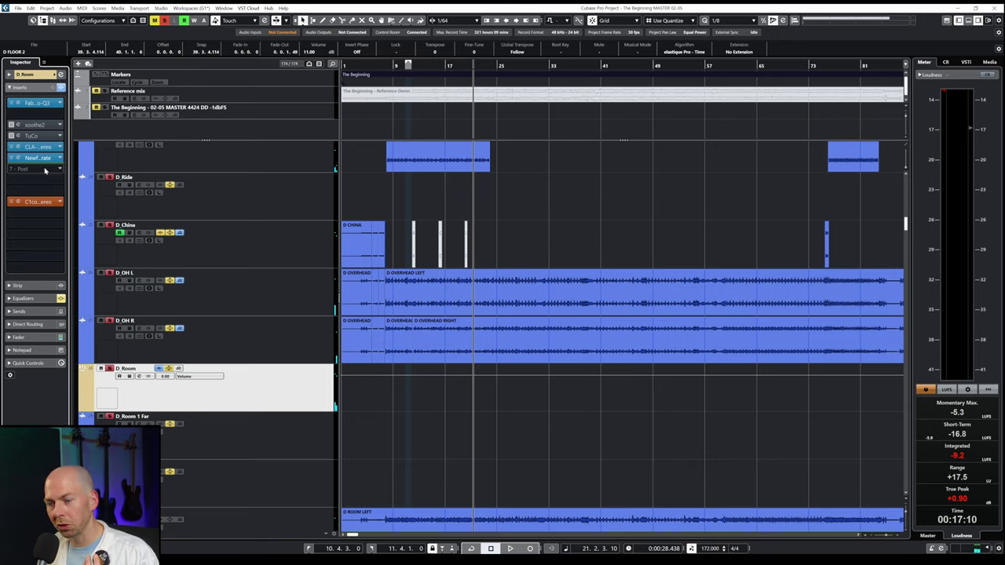
pyautogui.click(45, 170)
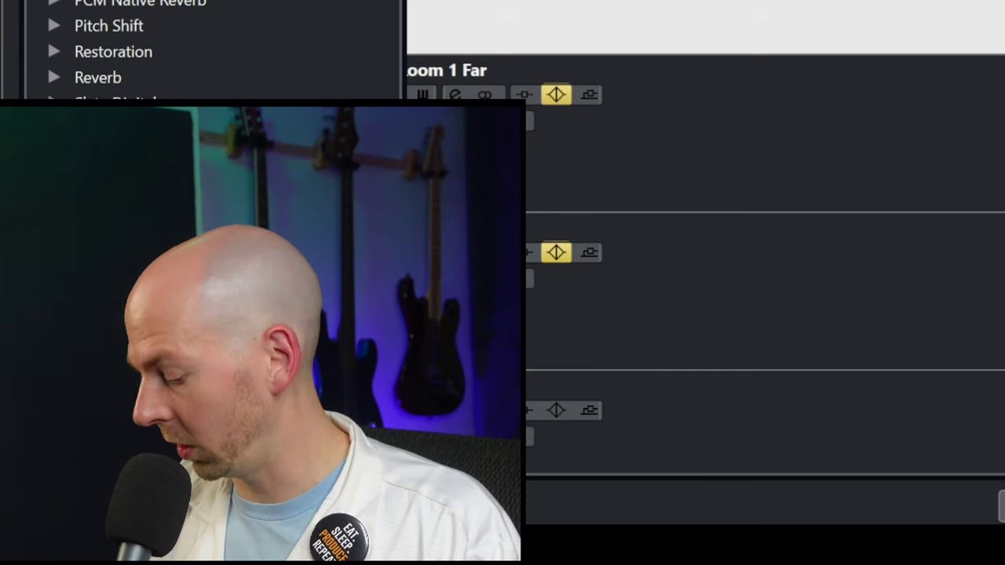
pyautogui.write('new')
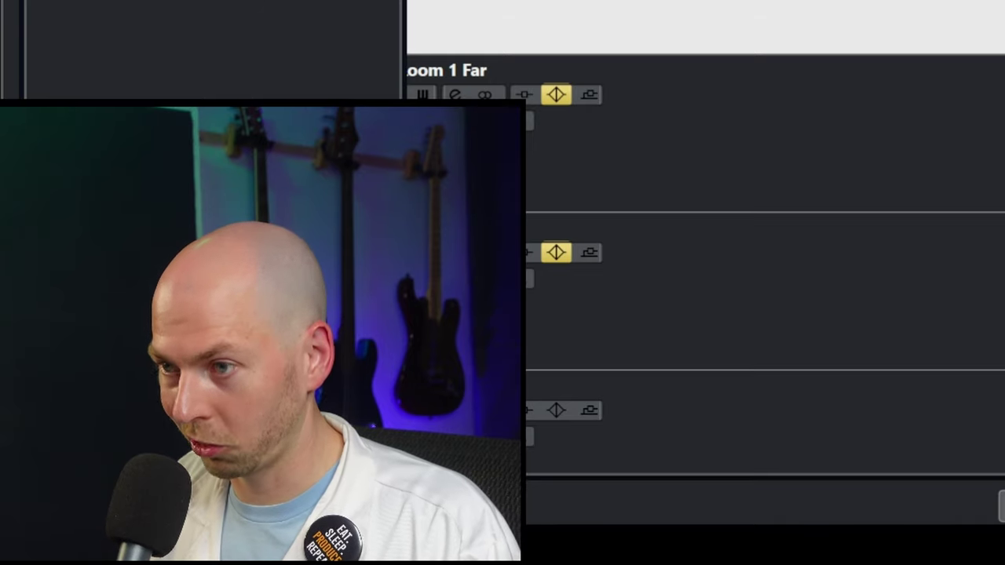
pyautogui.press('Return')
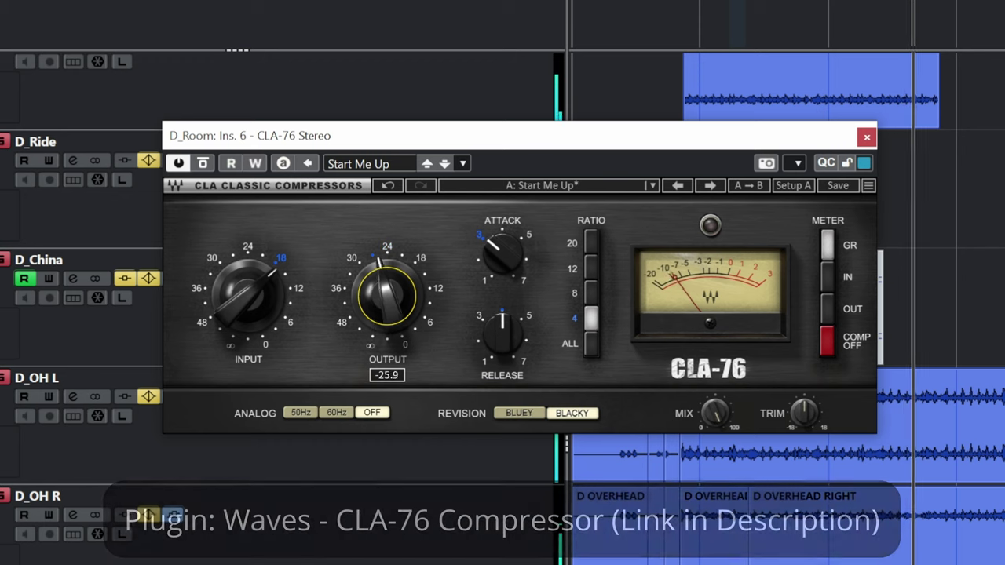
# - Set CLA-76 to output -27.7, release 5.99 and mix about 69.5, adjust input and attack, and close it
pyautogui.moveTo(258, 299); pyautogui.dragTo(286, 295)
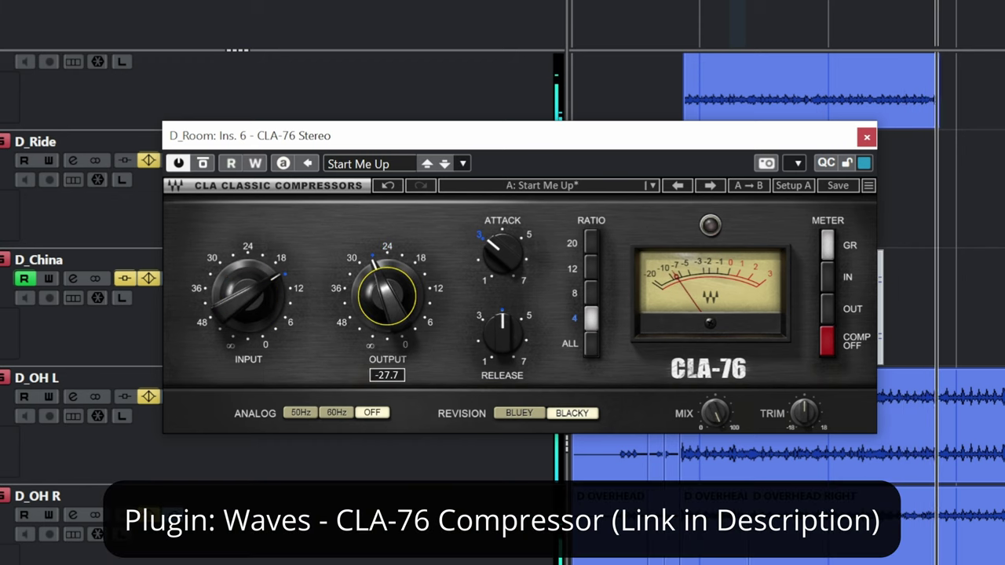
pyautogui.moveTo(502, 252); pyautogui.dragTo(502, 240)
pyautogui.moveTo(502, 333)
pyautogui.mouseDown()
pyautogui.moveTo(503, 302)
pyautogui.moveTo(504, 346)
pyautogui.mouseUp()
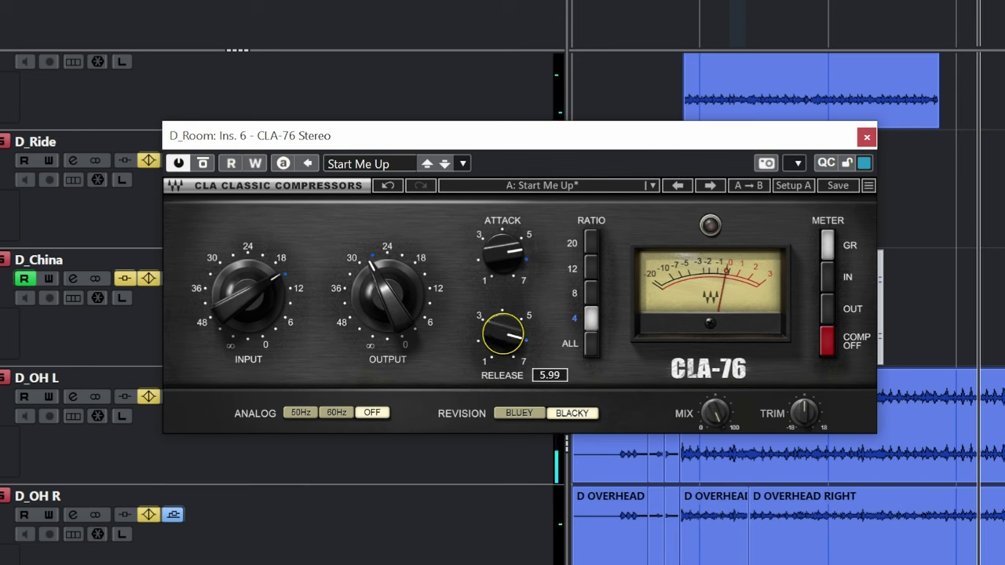
pyautogui.moveTo(515, 259); pyautogui.dragTo(515, 266)
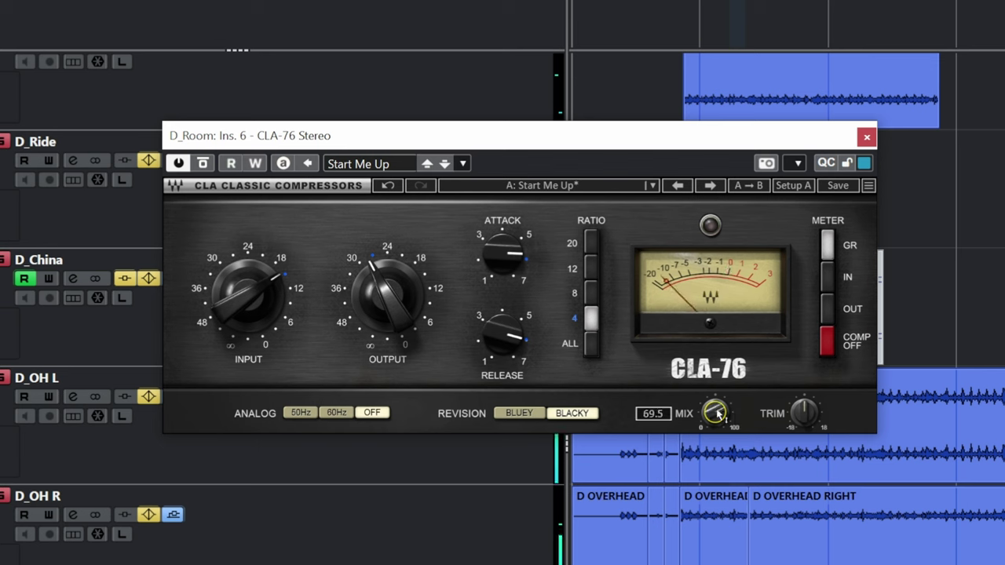
pyautogui.click(868, 137)
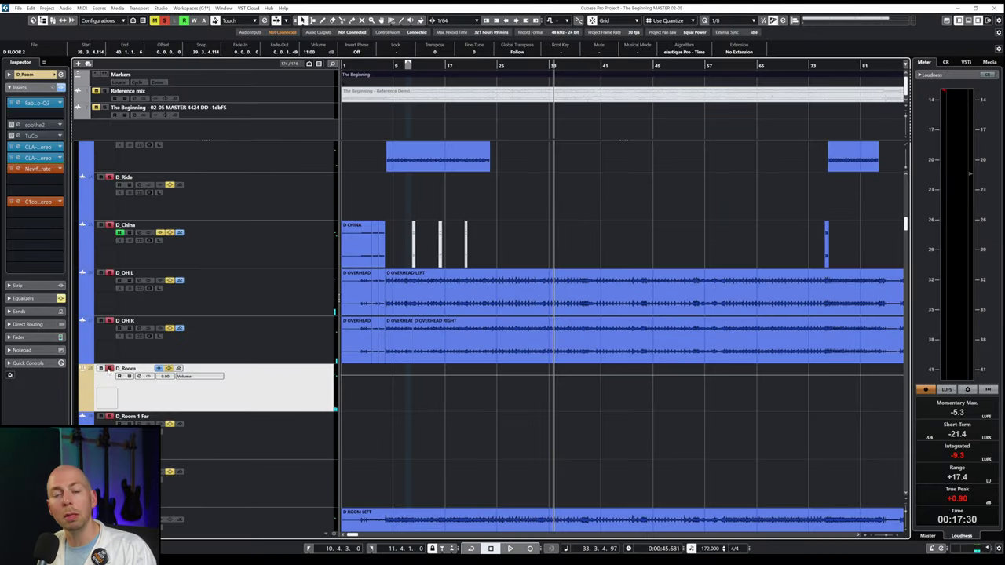
# - Play back the cymbals together with the processed D_Room group to judge the room sound
pyautogui.press('space')
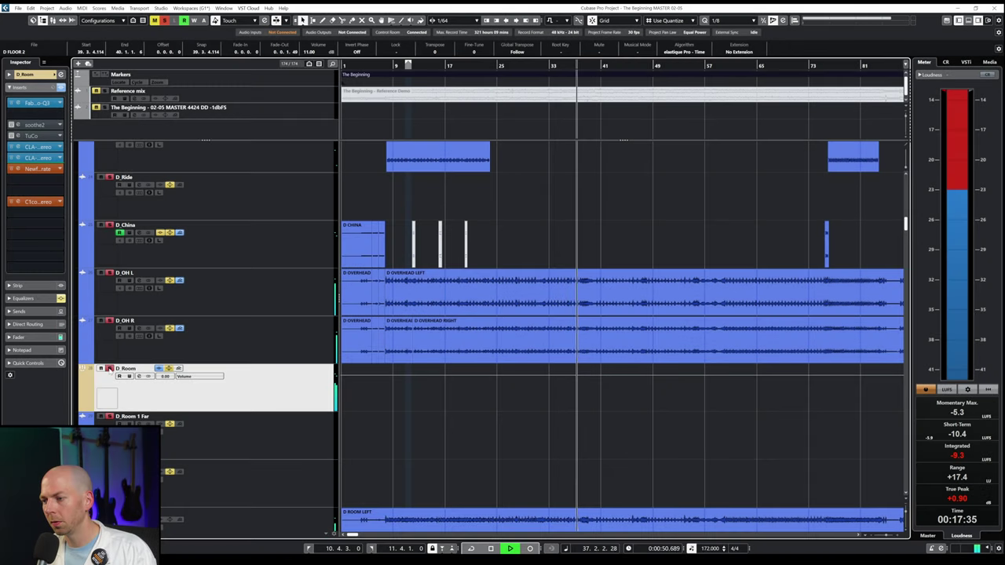
pyautogui.press('space')
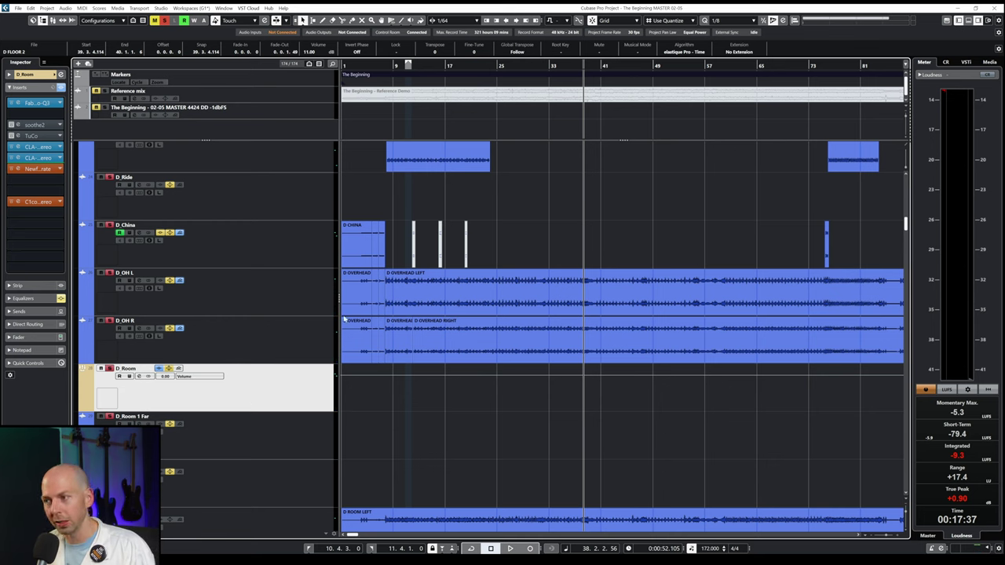
pyautogui.scroll(2, 380, 288)
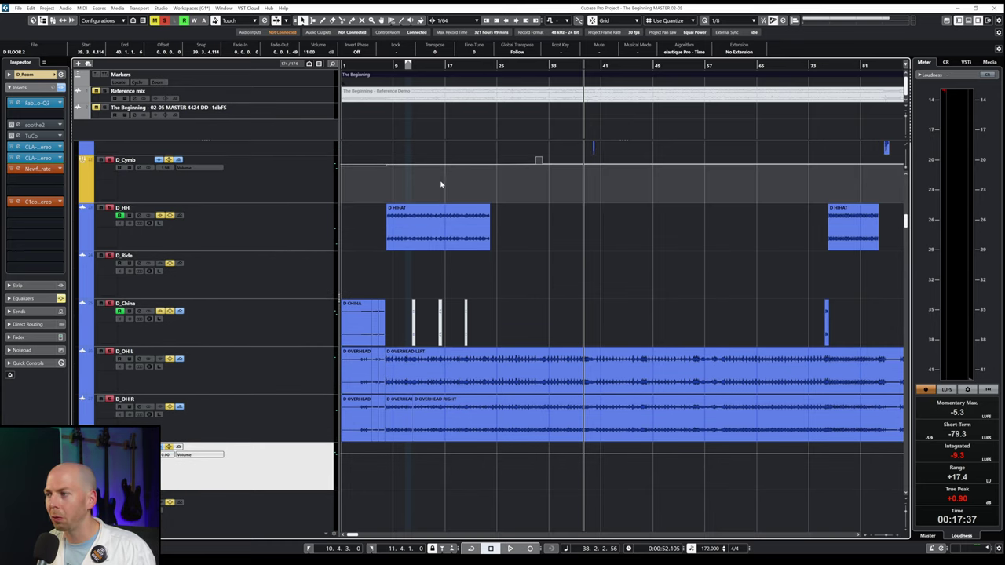
# - Enable Pro-C 2 on the D_DRUMS_ALL bus and fine-tune its slow attack while the drums play
pyautogui.scroll(-2, 433, 285)
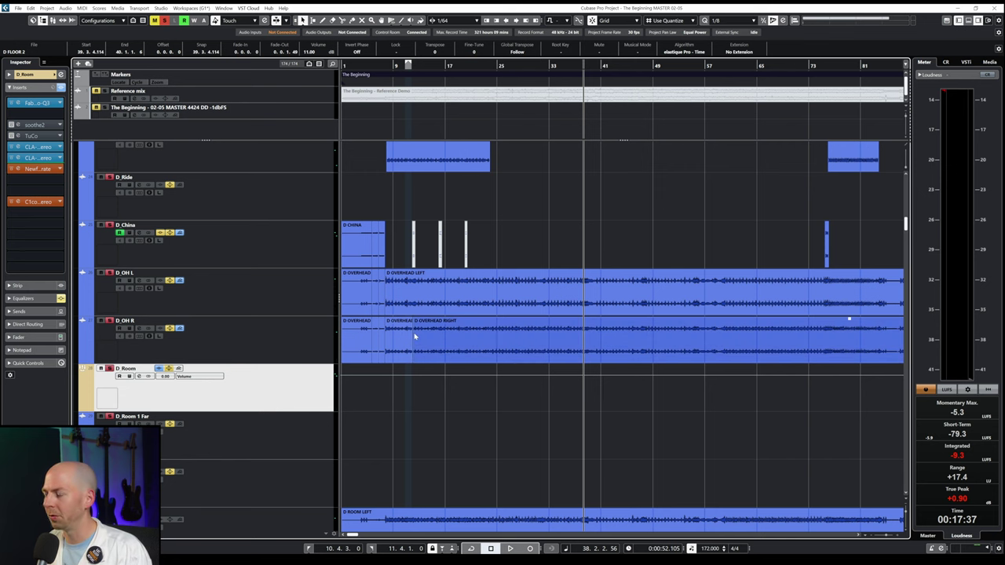
pyautogui.scroll(6, 414, 335)
pyautogui.scroll(5, 460, 330)
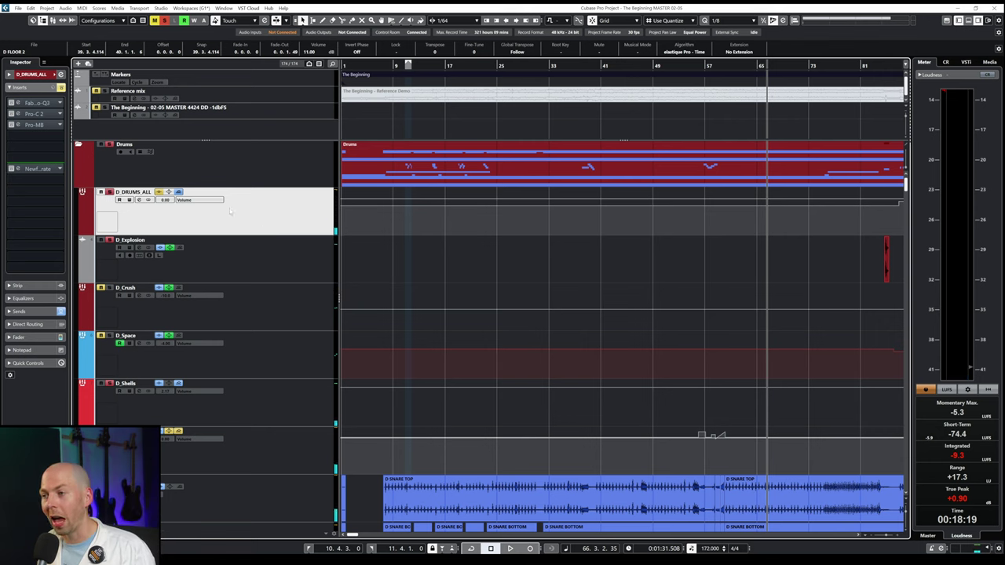
pyautogui.scroll(-4, 285, 249)
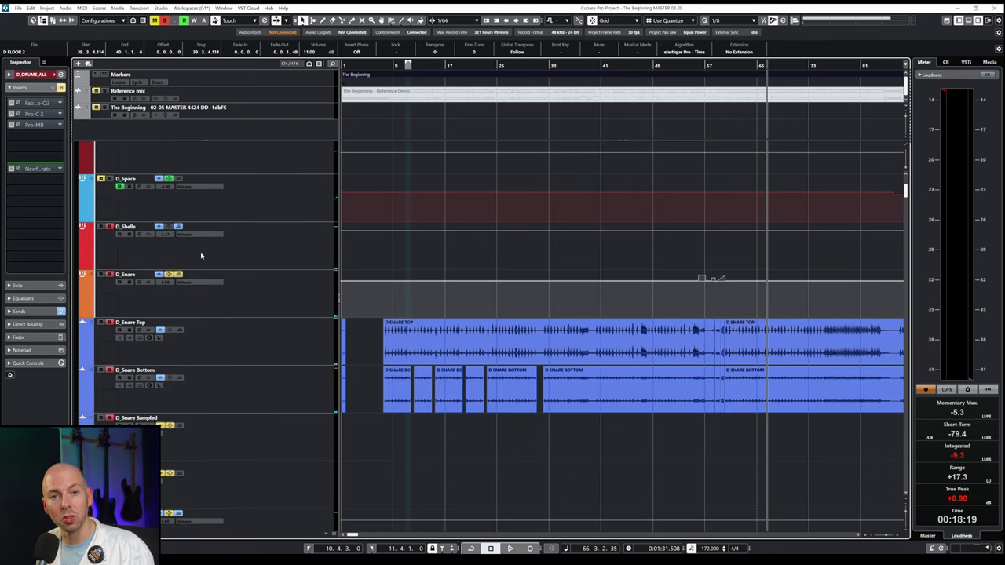
pyautogui.scroll(4, 205, 259)
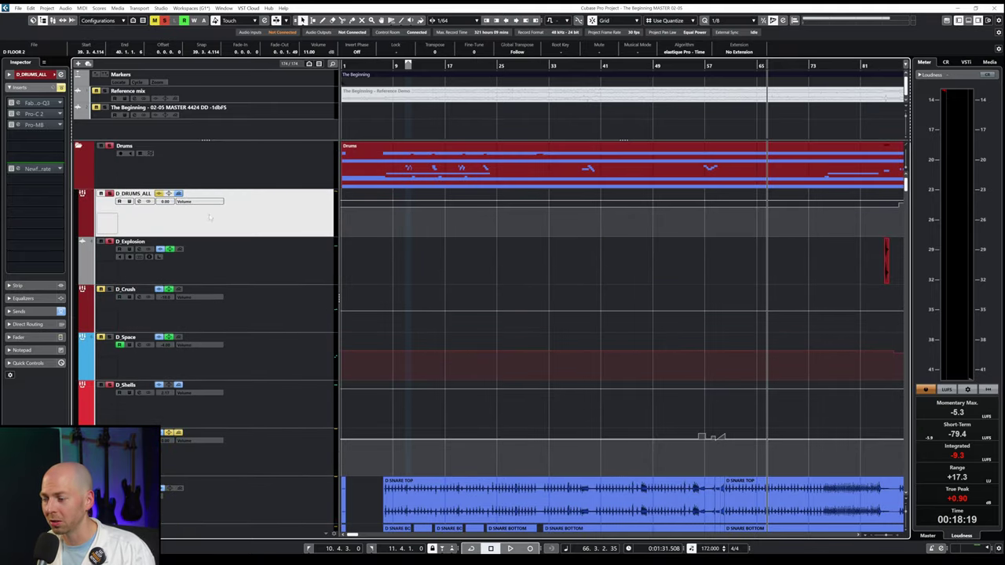
pyautogui.click(18, 114)
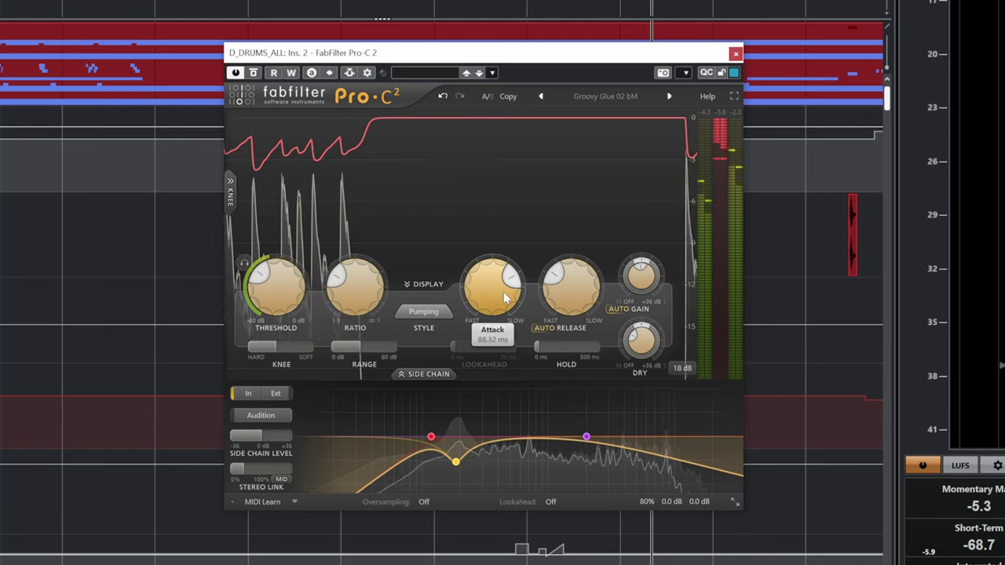
pyautogui.moveTo(690, 295); pyautogui.dragTo(685, 322)
pyautogui.moveTo(493, 346); pyautogui.dragTo(493, 243)
pyautogui.press('space')
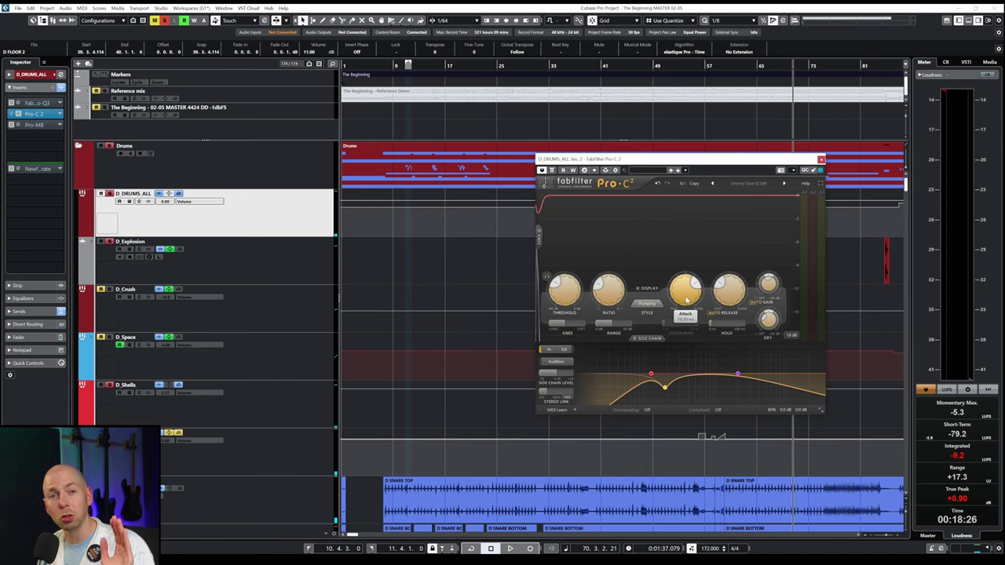
# - Speed up Pro-C 2's release during playback, watch the gain reduction recover between hits, and close the compressor
pyautogui.moveTo(685, 298)
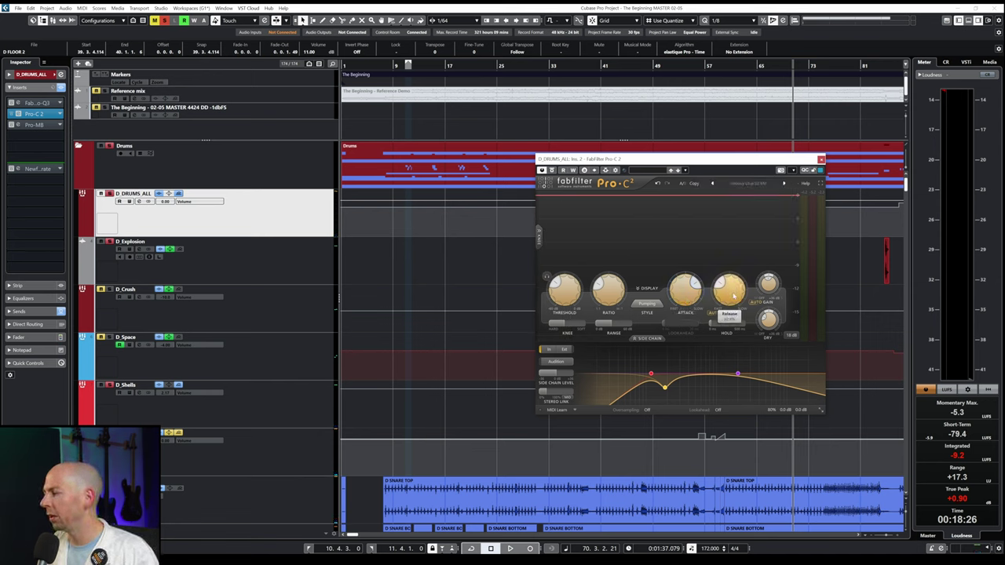
pyautogui.moveTo(733, 295)
pyautogui.press('space')
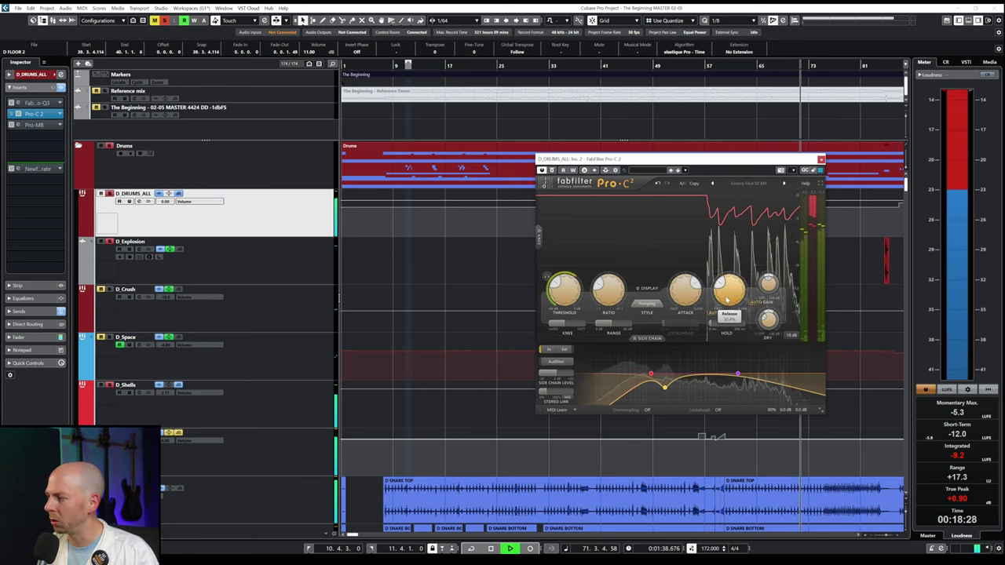
pyautogui.moveTo(728, 295); pyautogui.dragTo(725, 311)
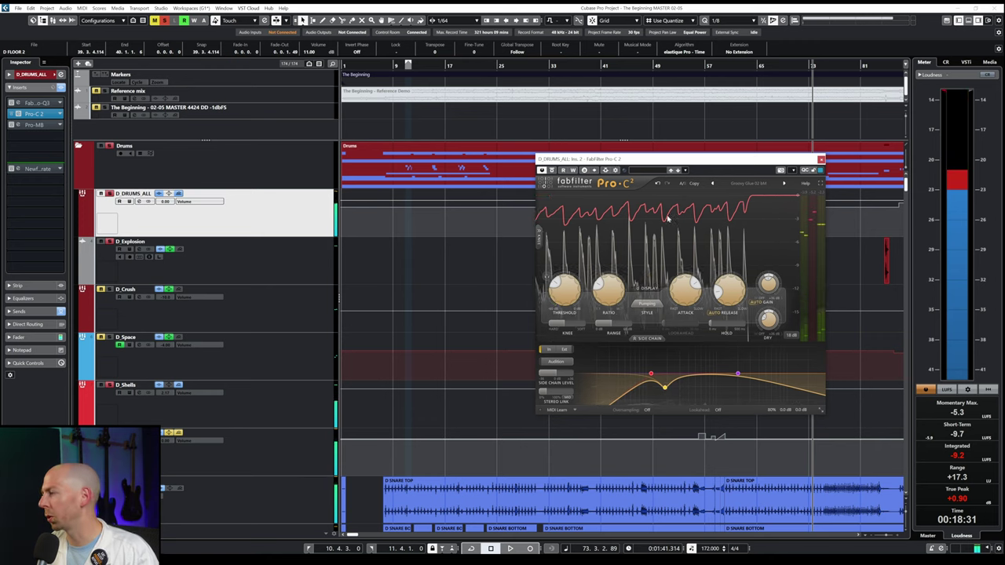
pyautogui.press('space')
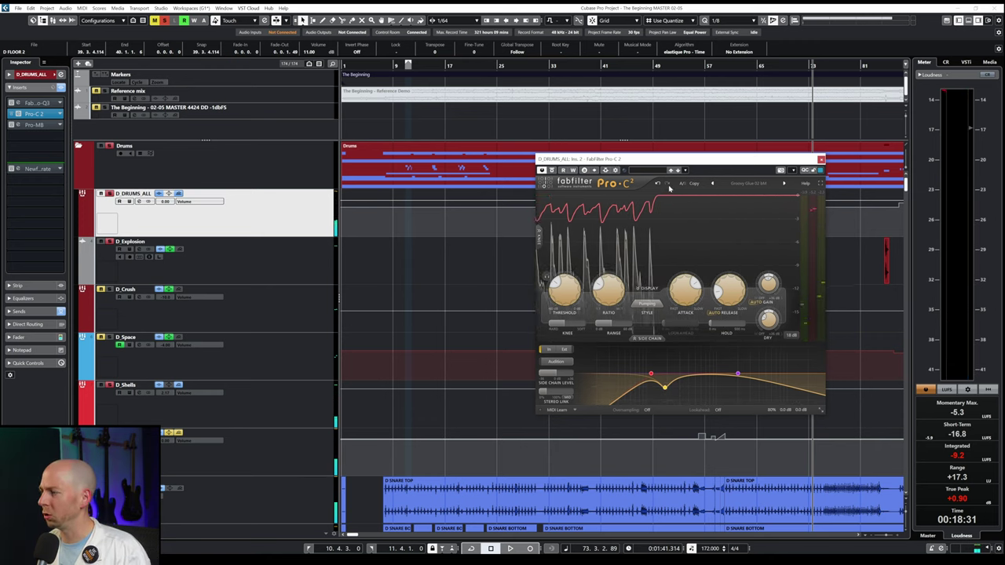
pyautogui.press('space')
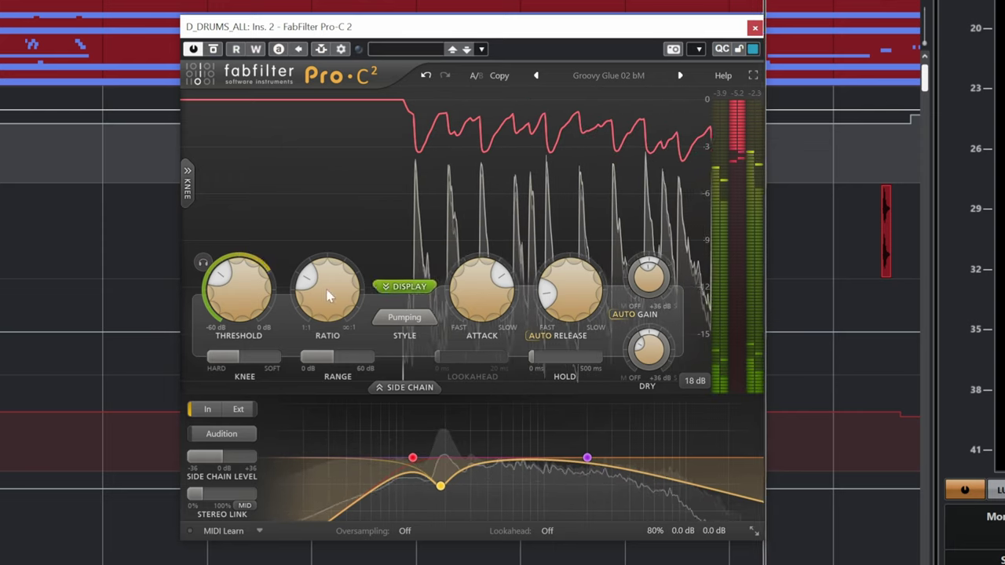
pyautogui.moveTo(246, 277)
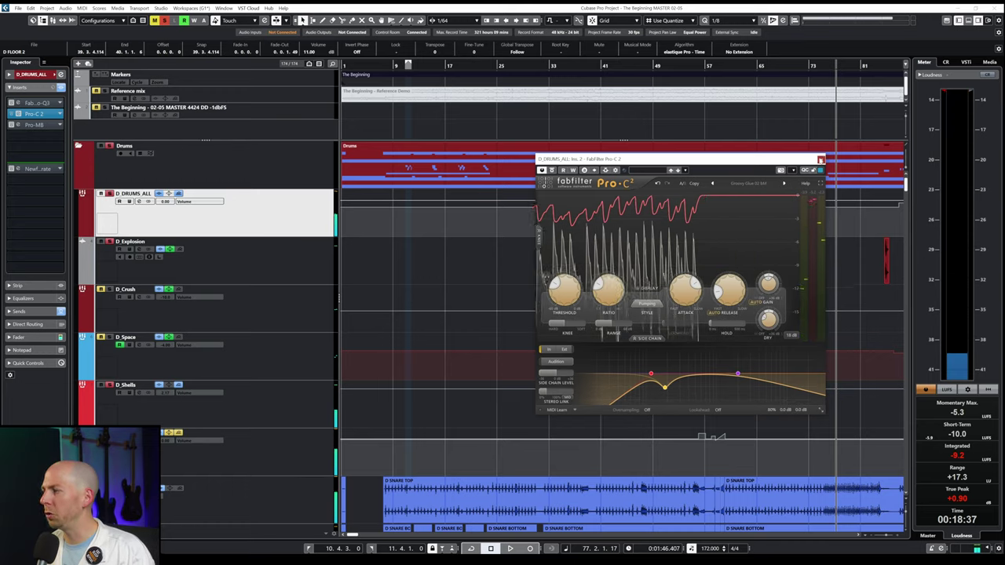
pyautogui.click(820, 159)
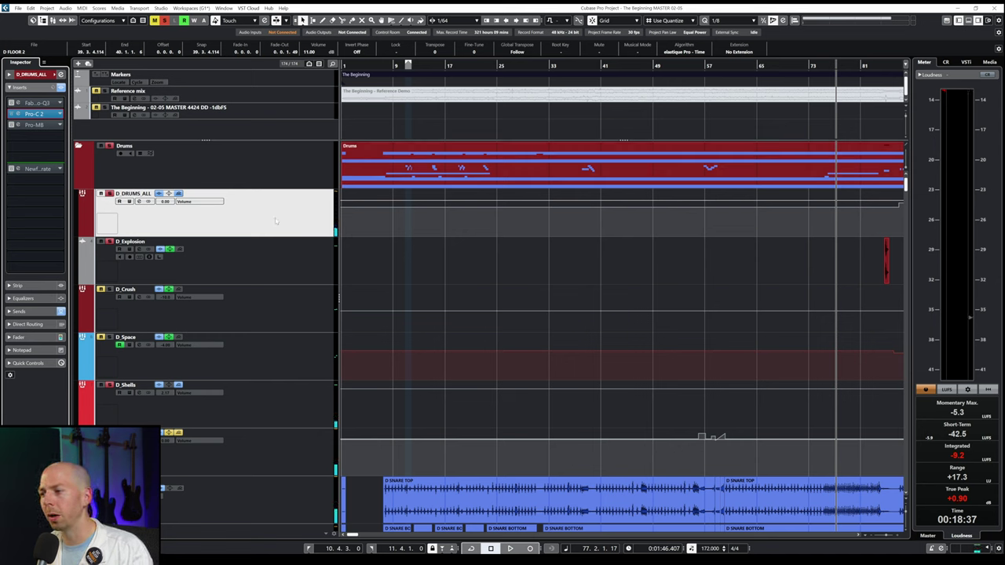
# - Activate Newfangled Saturate in D_DRUMS_ALL's seventh insert slot and play the drums to check the clipped peaks
pyautogui.click(32, 170)
pyautogui.press('space')
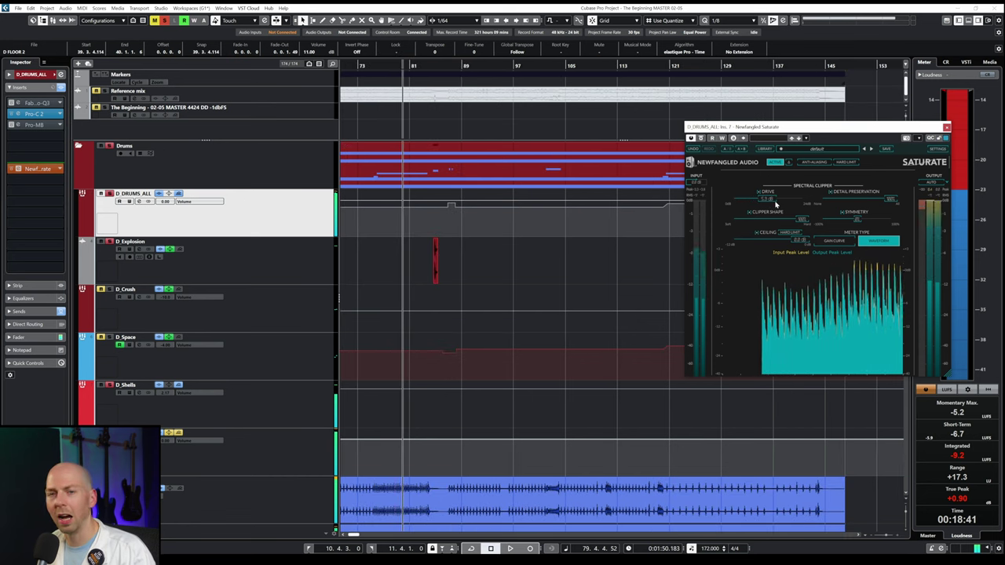
pyautogui.press('space')
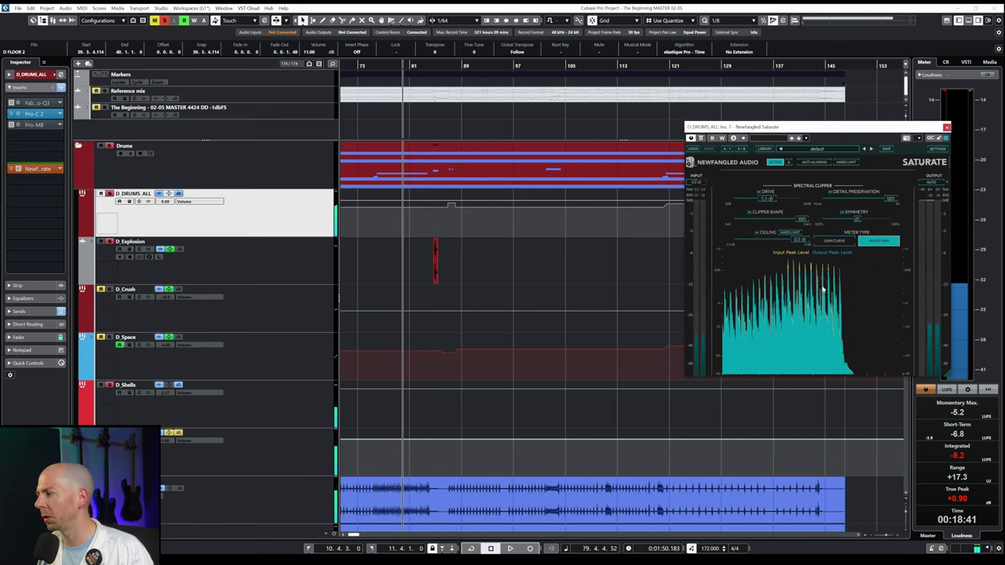
pyautogui.press('space')
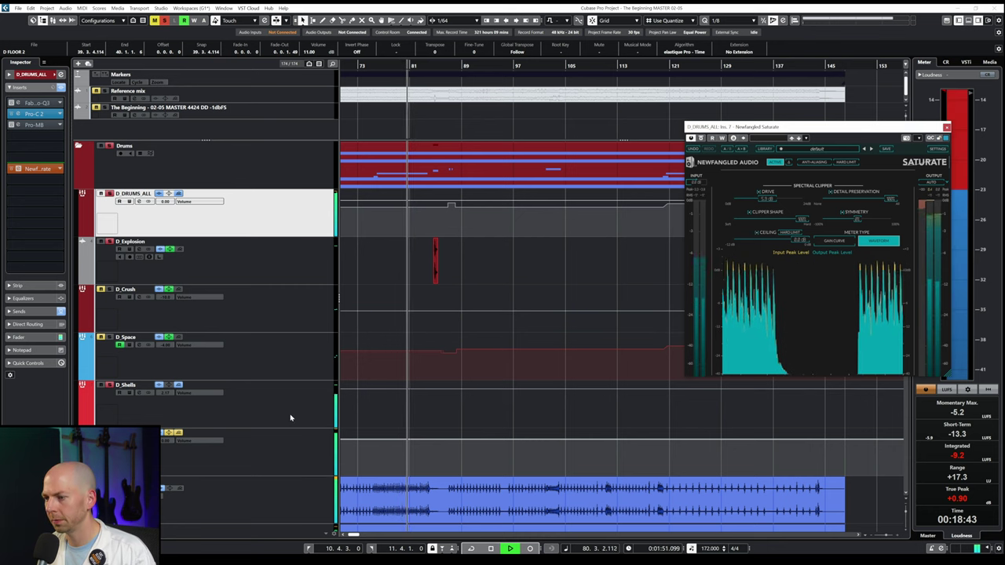
pyautogui.press('space')
# - Examine the inserts on the D_Shells and D_Kick groups, including the Newfangled Saturate on D_Kick
pyautogui.click(260, 415)
pyautogui.scroll(-2, 267, 417)
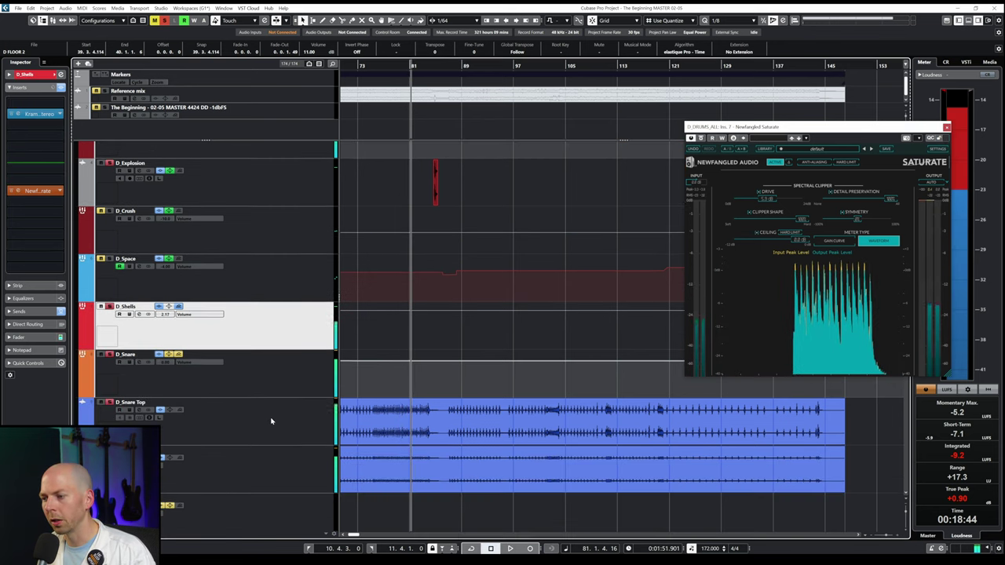
pyautogui.scroll(-6, 259, 400)
pyautogui.click(248, 385)
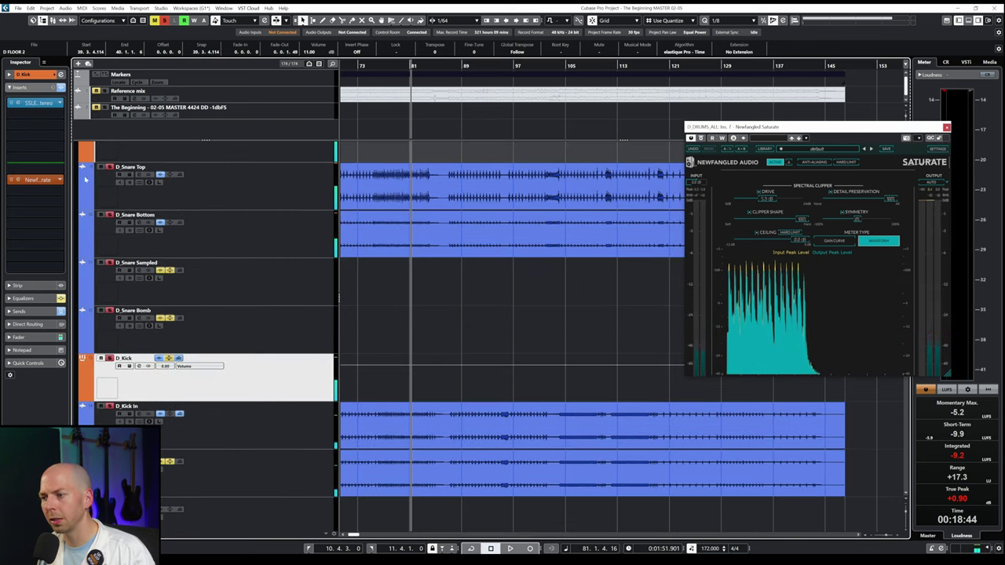
pyautogui.click(36, 179)
pyautogui.press('space')
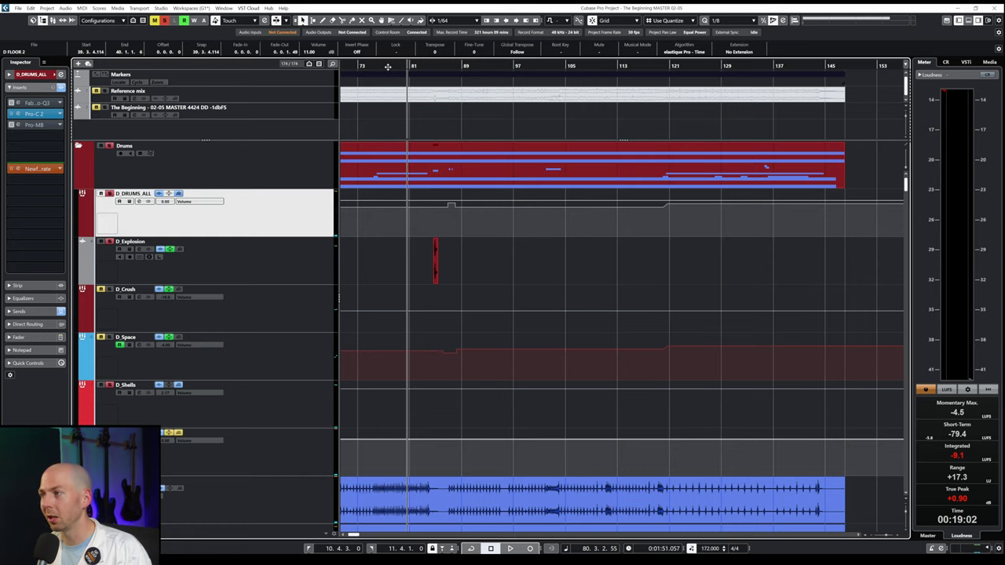
# - Play the drums in the full mix from about bar 75, check Saturate on D_DRUMS_ALL, and lower that bus's volume to -1.51
pyautogui.moveTo(388, 66); pyautogui.dragTo(371, 66)
pyautogui.press('space')
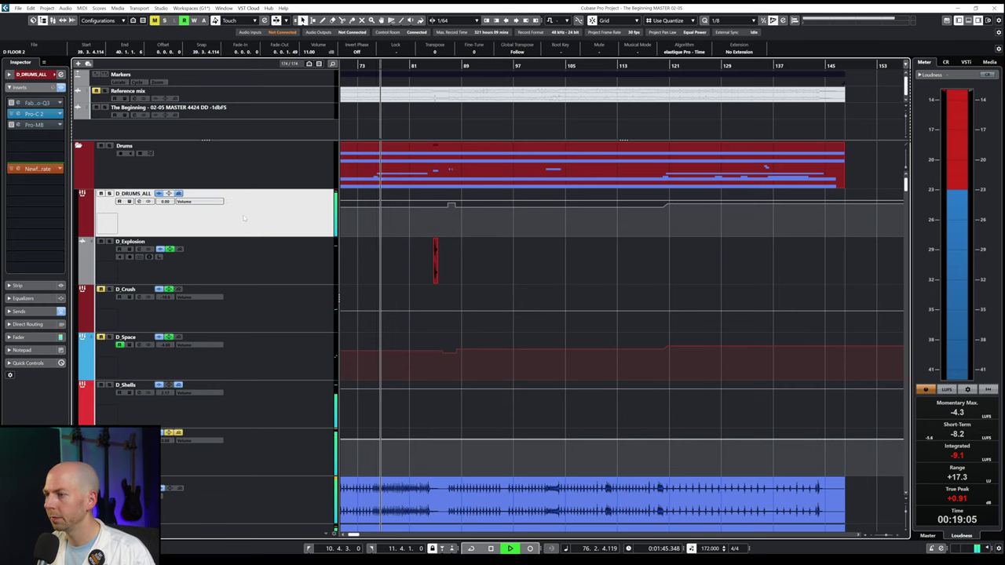
pyautogui.click(36, 168)
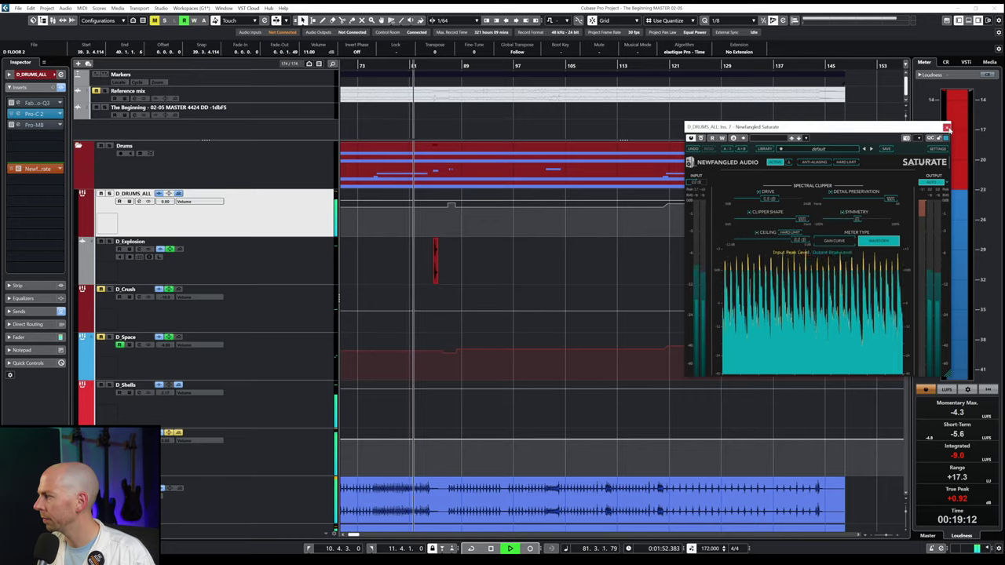
pyautogui.click(901, 28)
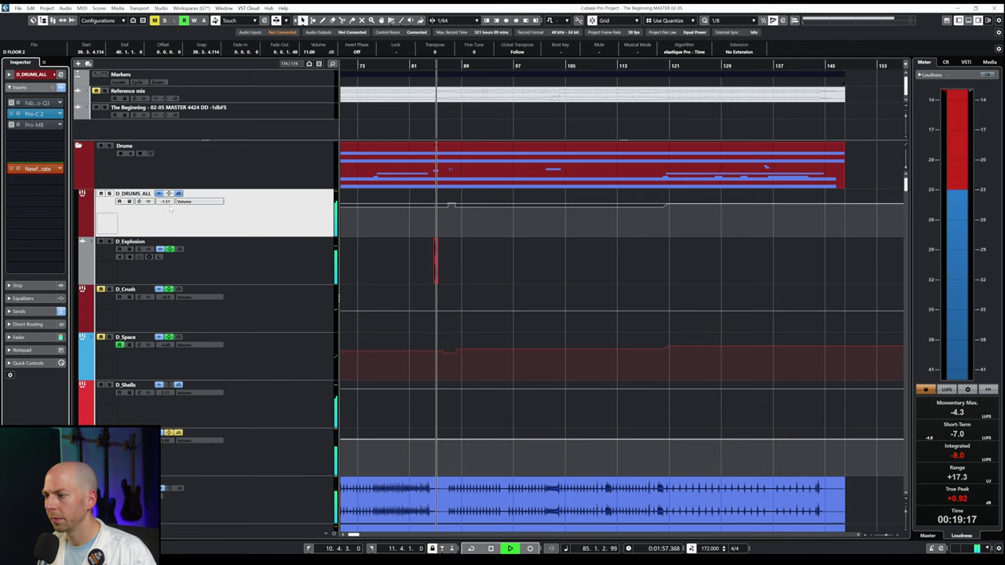
# - Look through the drum tracks during playback and replay the soloed drums from about bar 87 for a before-and-after comparison
pyautogui.scroll(-9, 262, 314)
pyautogui.scroll(-10, 262, 314)
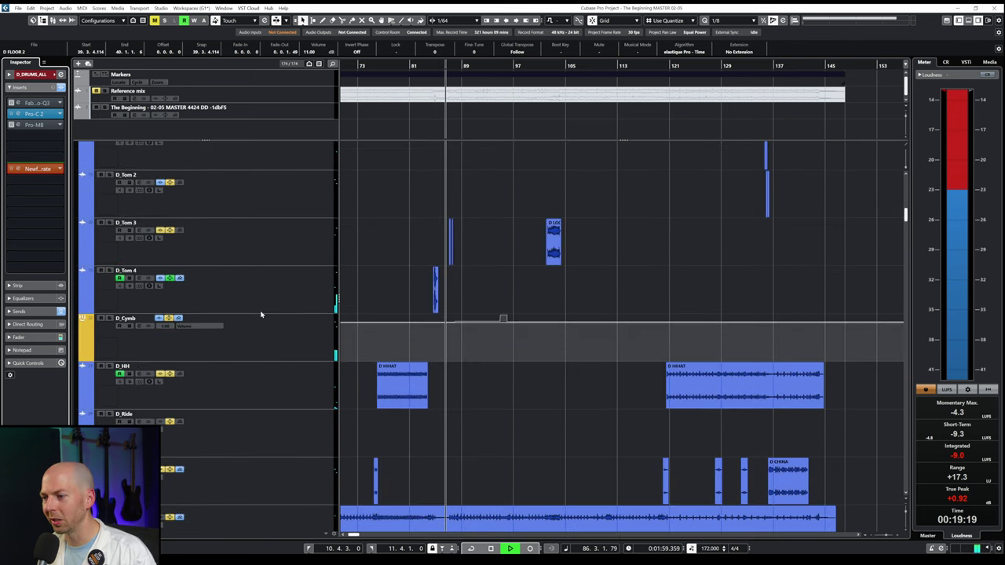
pyautogui.scroll(3, 262, 314)
pyautogui.scroll(12, 317, 347)
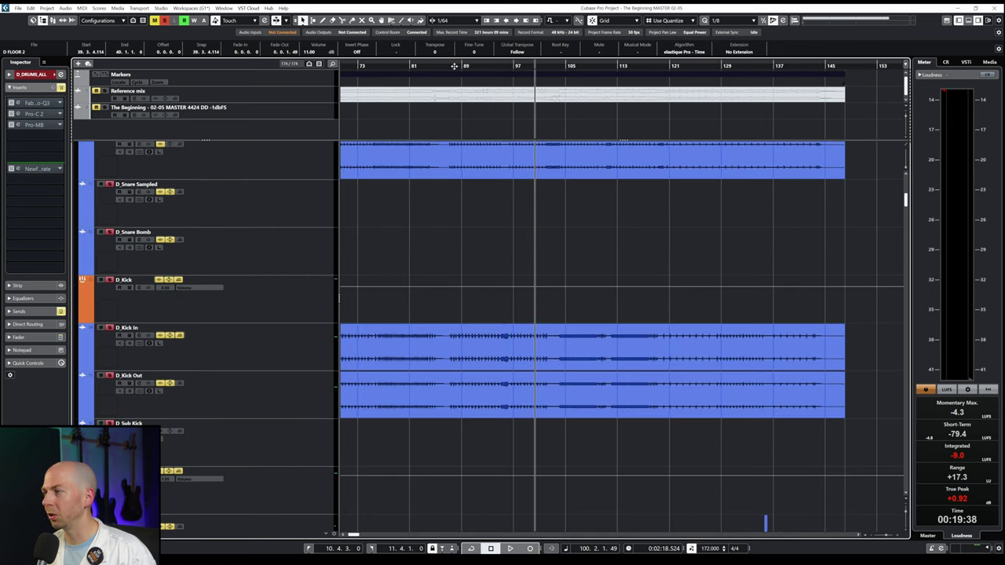
pyautogui.doubleClick(454, 67)
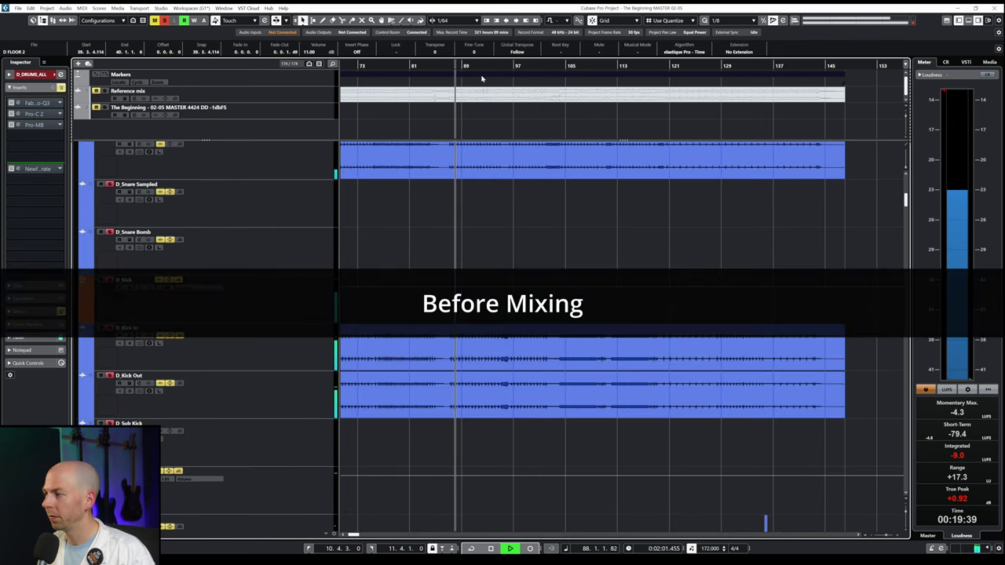